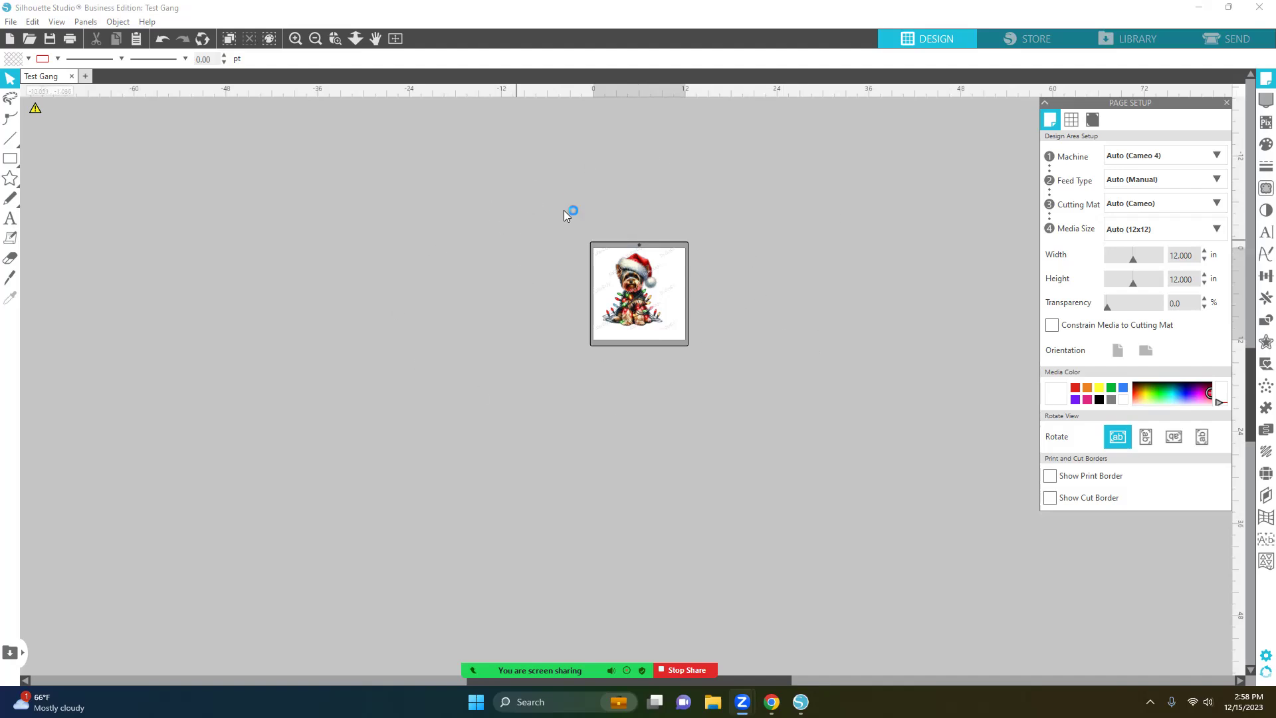
- Drag the Yorkie image slightly right, nearer the mat but still off the page
{"action": "left_click_drag", "start_coordinate": [591, 299], "coordinate": [415, 297]}
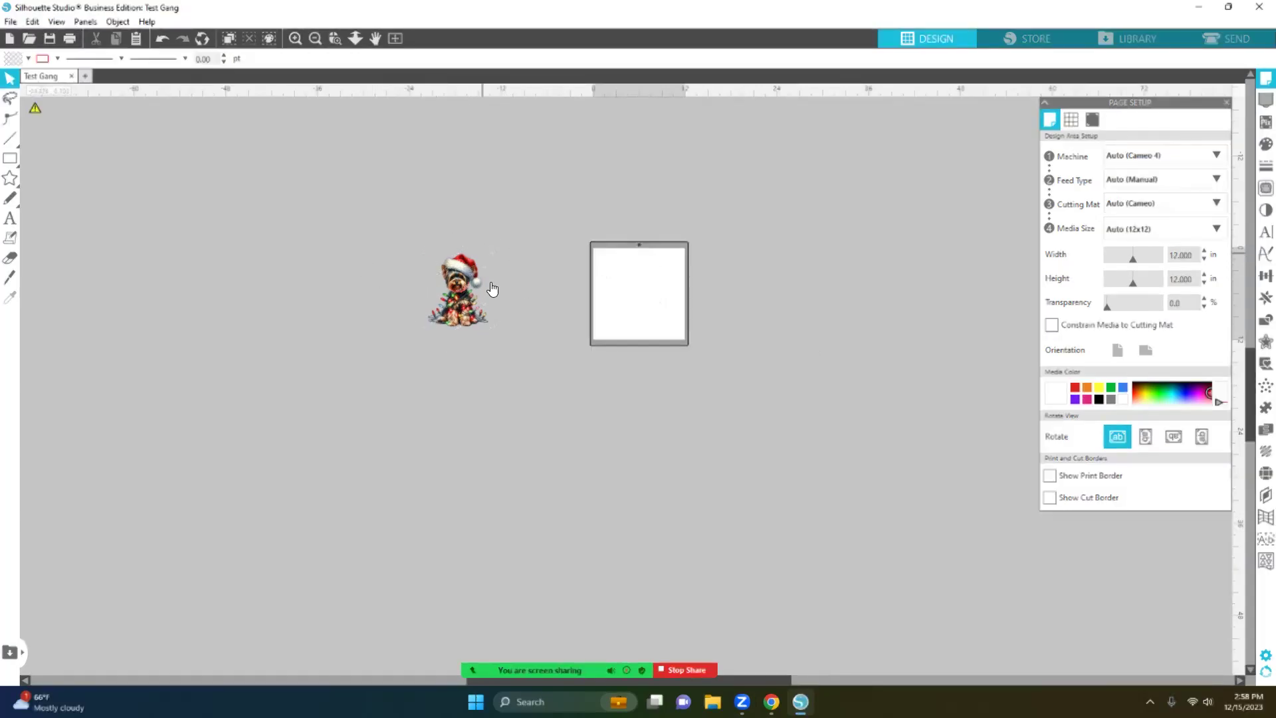
{"action": "left_click_drag", "start_coordinate": [477, 315], "coordinate": [544, 297]}
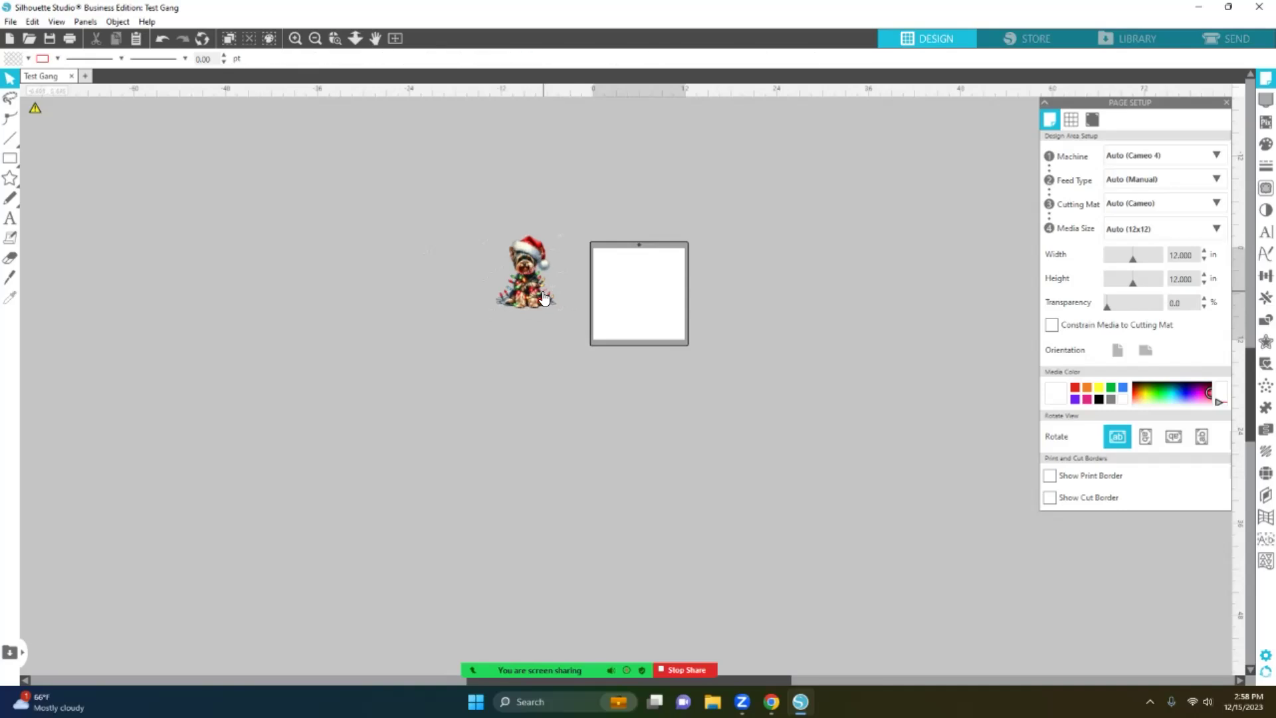
- Show Page Setup and set the cutting machine to None
{"action": "left_click", "coordinate": [1265, 80]}
{"action": "left_click", "coordinate": [1265, 79]}
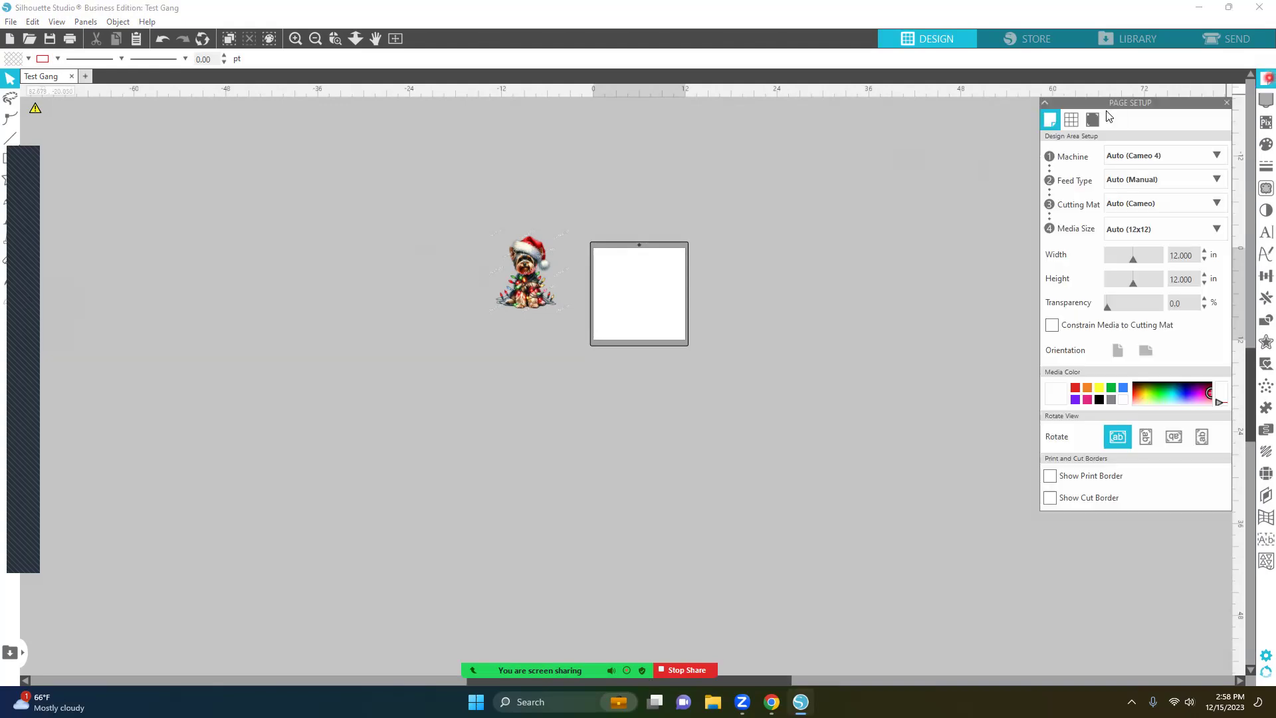
{"action": "left_click", "coordinate": [1153, 155]}
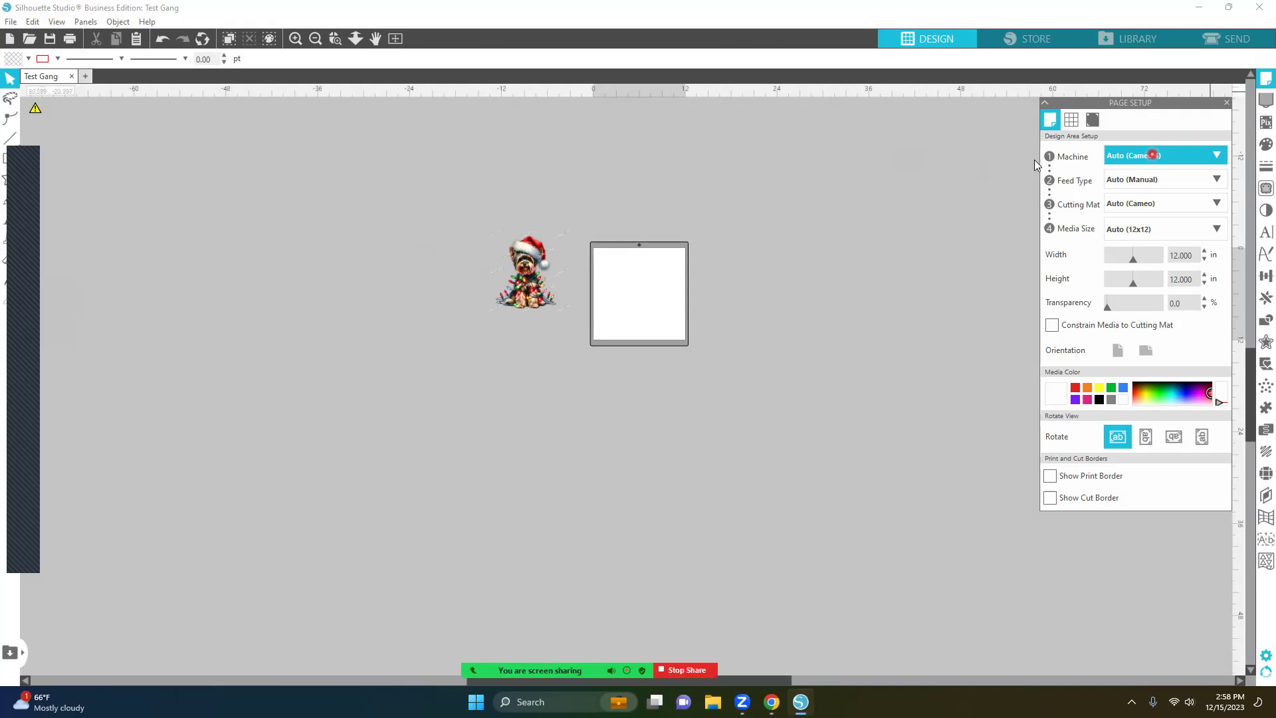
{"action": "left_click", "coordinate": [1149, 155]}
{"action": "double_click", "coordinate": [1215, 157]}
{"action": "left_click", "coordinate": [1214, 156]}
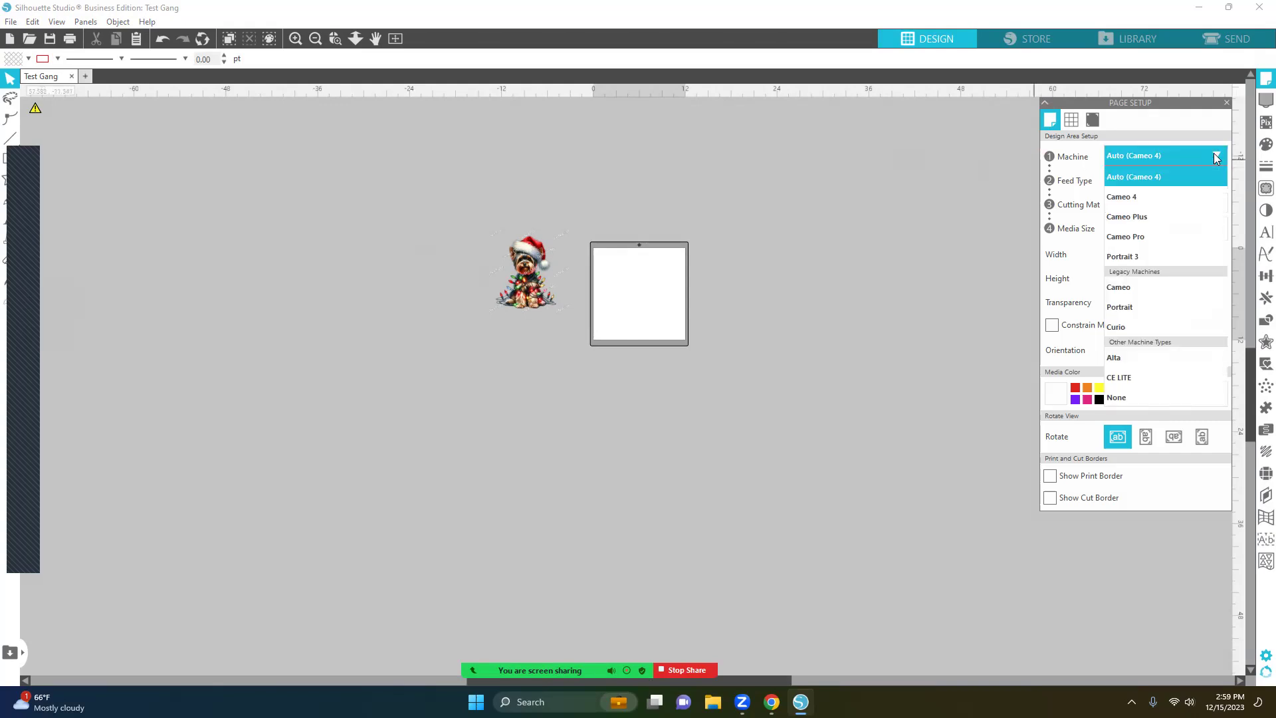
{"action": "left_click", "coordinate": [1149, 396]}
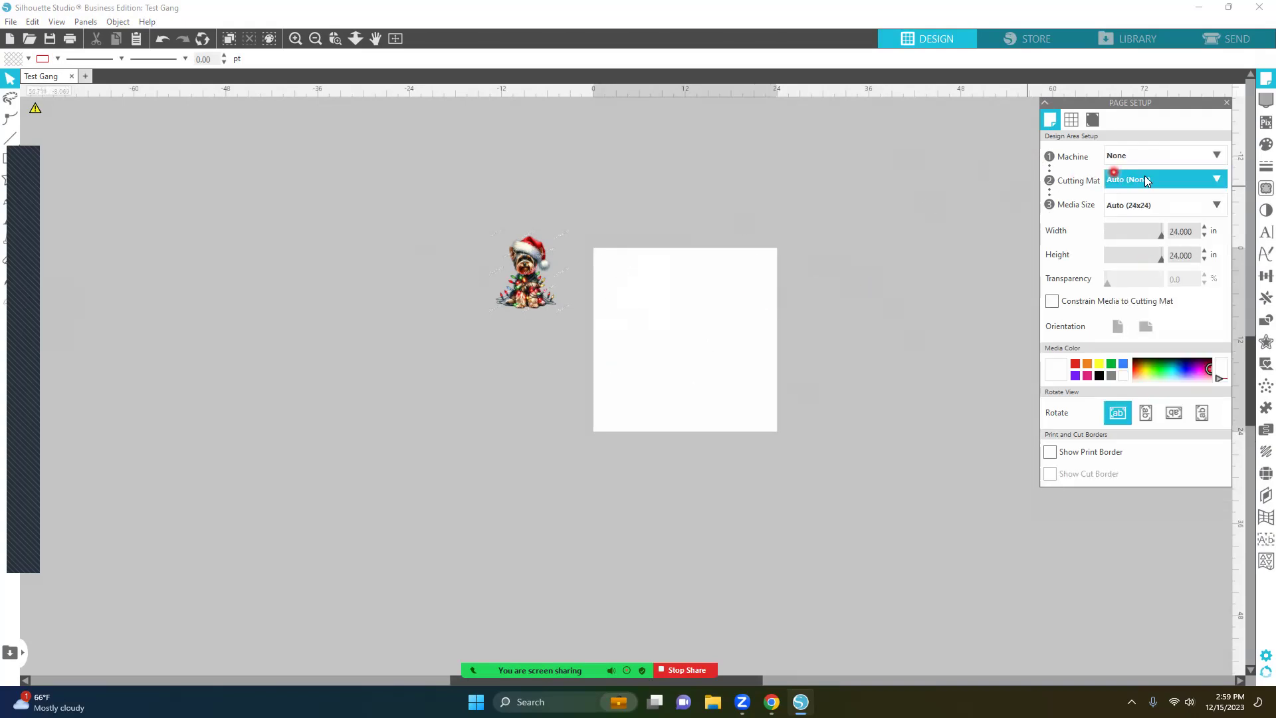
{"action": "left_click", "coordinate": [1194, 178]}
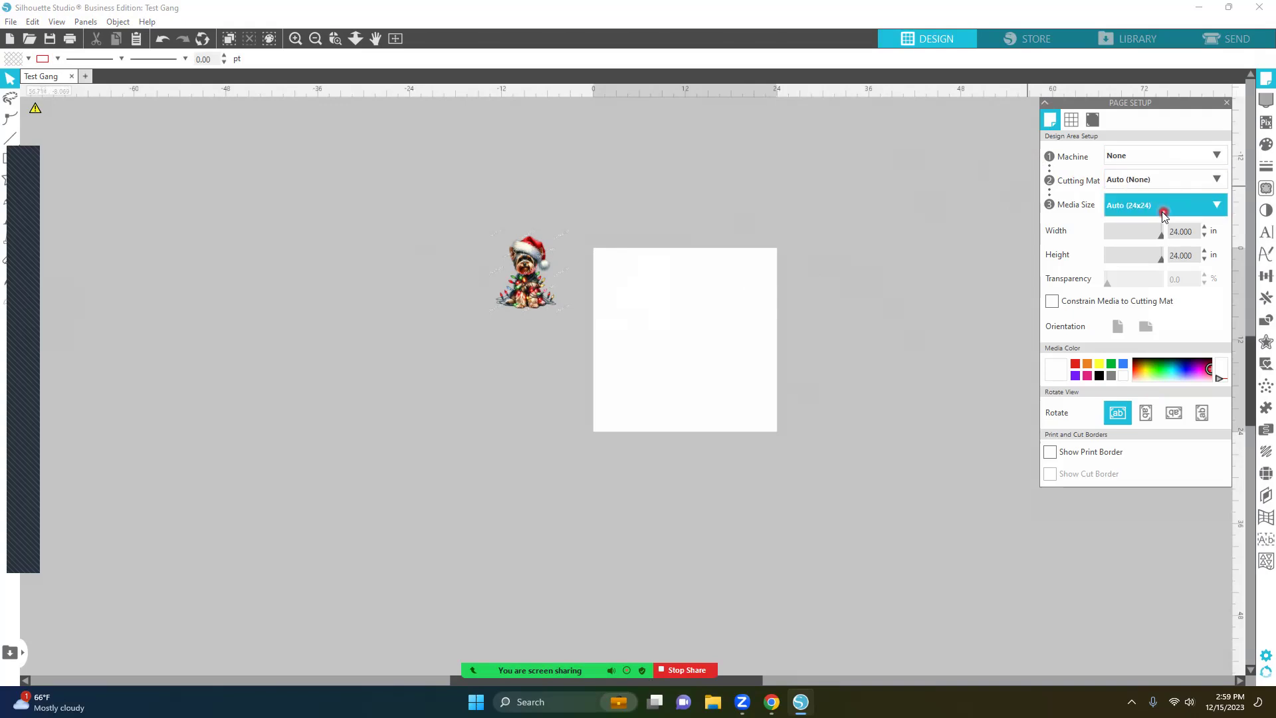
- Set the media size to Custom, 24 in wide by 70 in tall
{"action": "left_click", "coordinate": [1177, 205]}
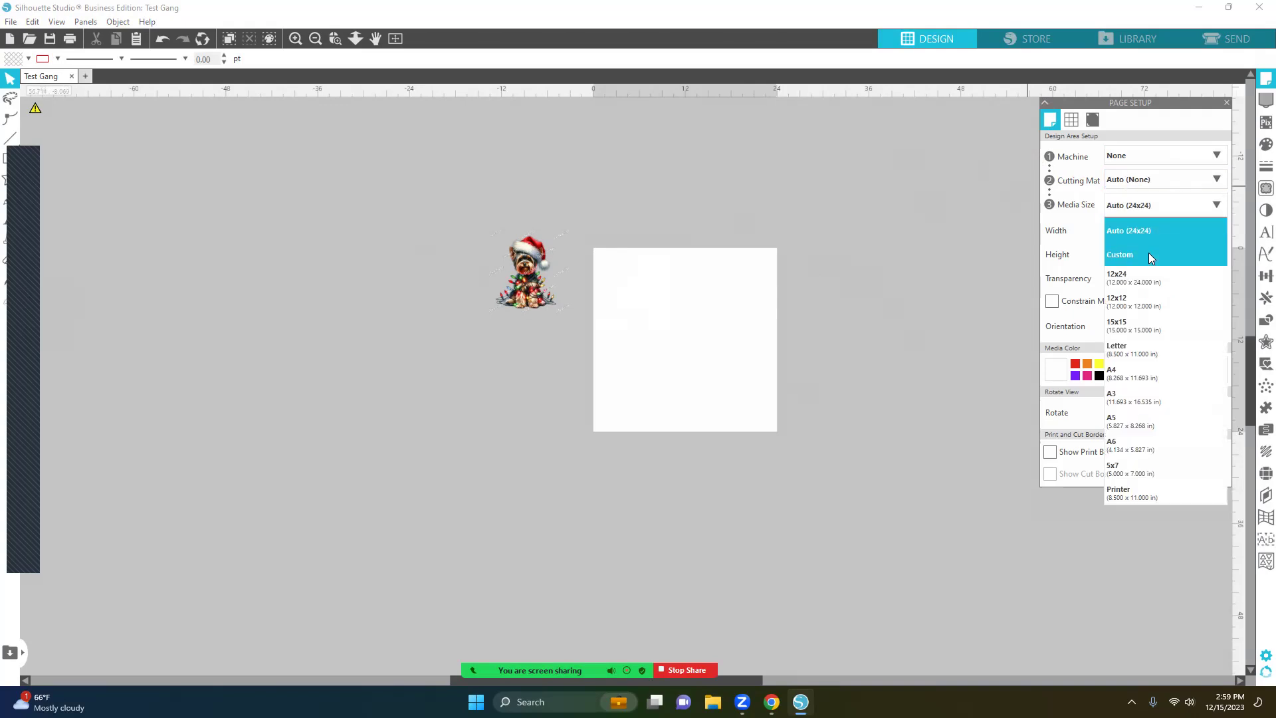
{"action": "left_click", "coordinate": [1150, 256]}
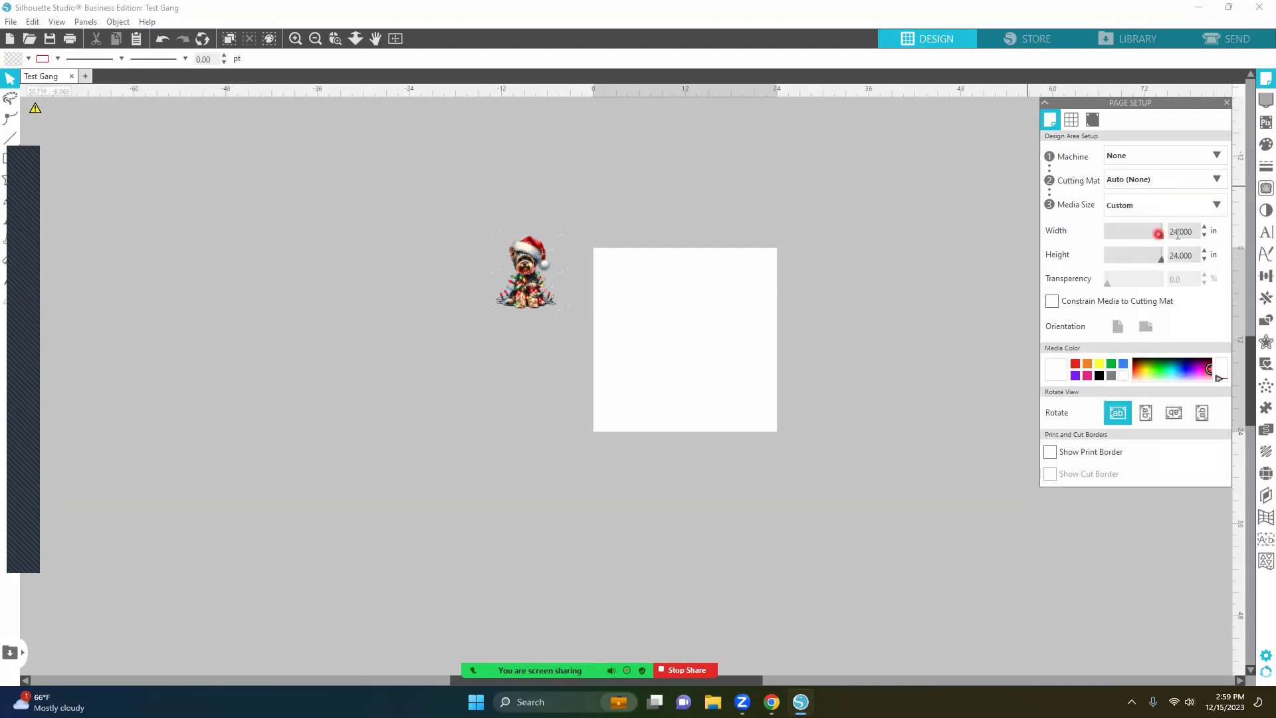
{"action": "left_click", "coordinate": [1151, 233]}
{"action": "type", "text": "2"}
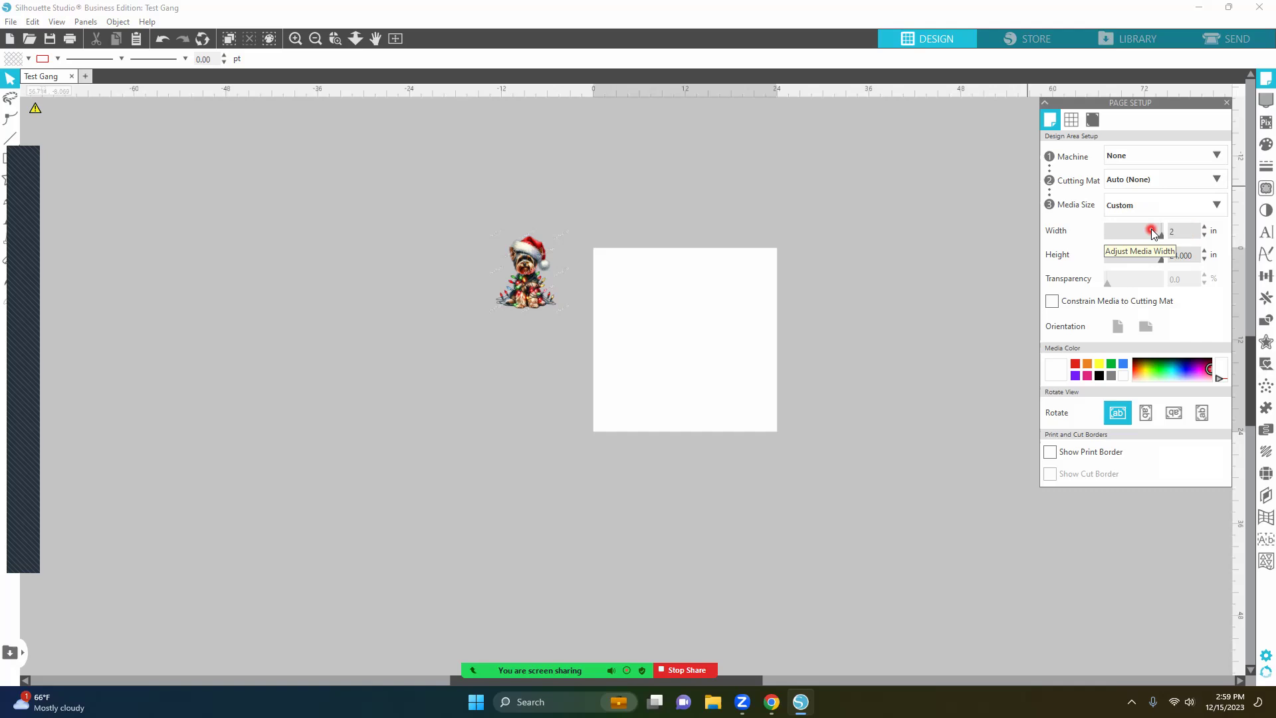
{"action": "type", "text": "2.00"}
{"action": "left_click", "coordinate": [1204, 251]}
{"action": "left_click", "coordinate": [1136, 255]}
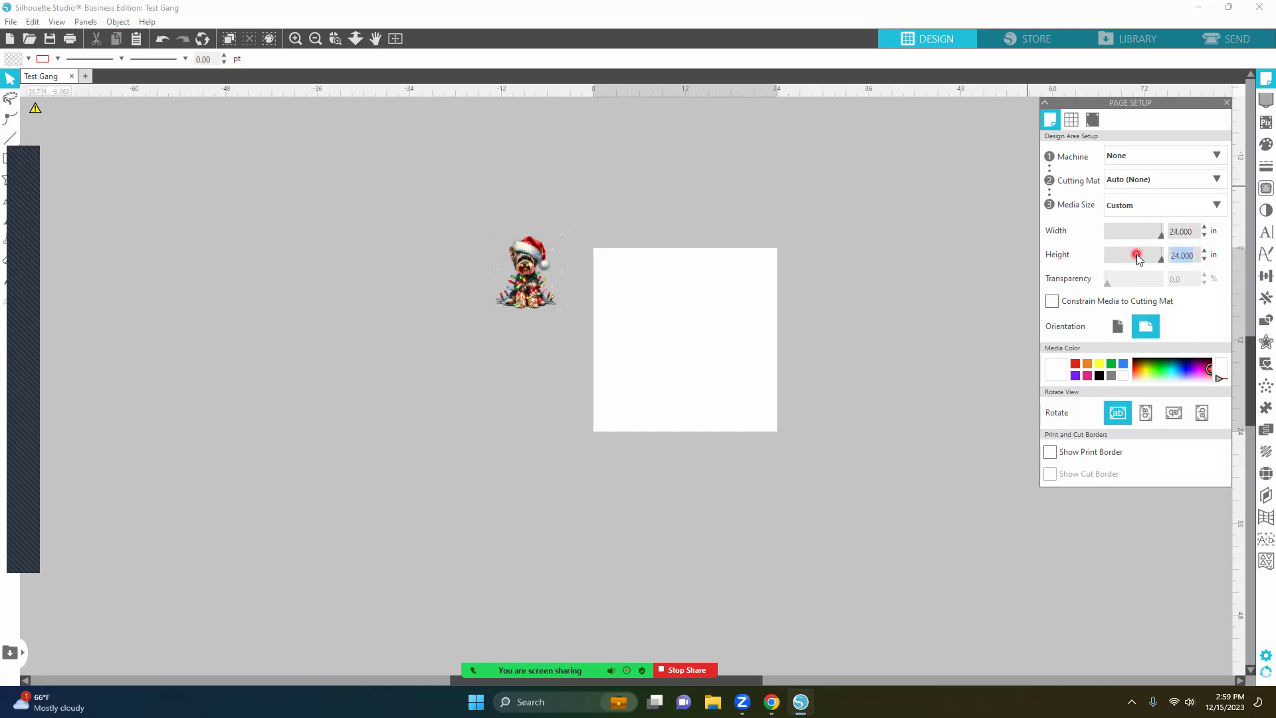
{"action": "type", "text": "70."}
{"action": "key", "text": "Return"}
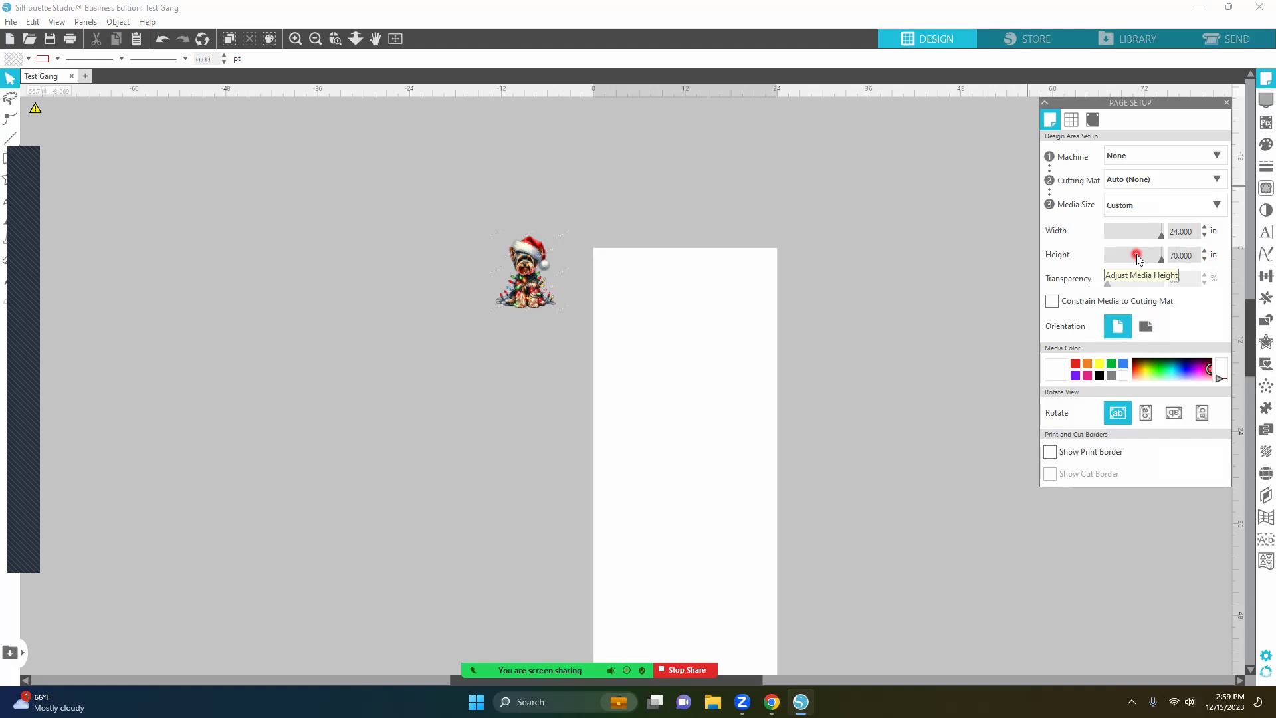
{"action": "left_click", "coordinate": [1134, 300]}
- Return to the canvas and select the Yorkie image
{"action": "left_click", "coordinate": [876, 345]}
{"action": "scroll", "coordinate": [875, 345], "scroll_direction": "down", "scroll_amount": 3}
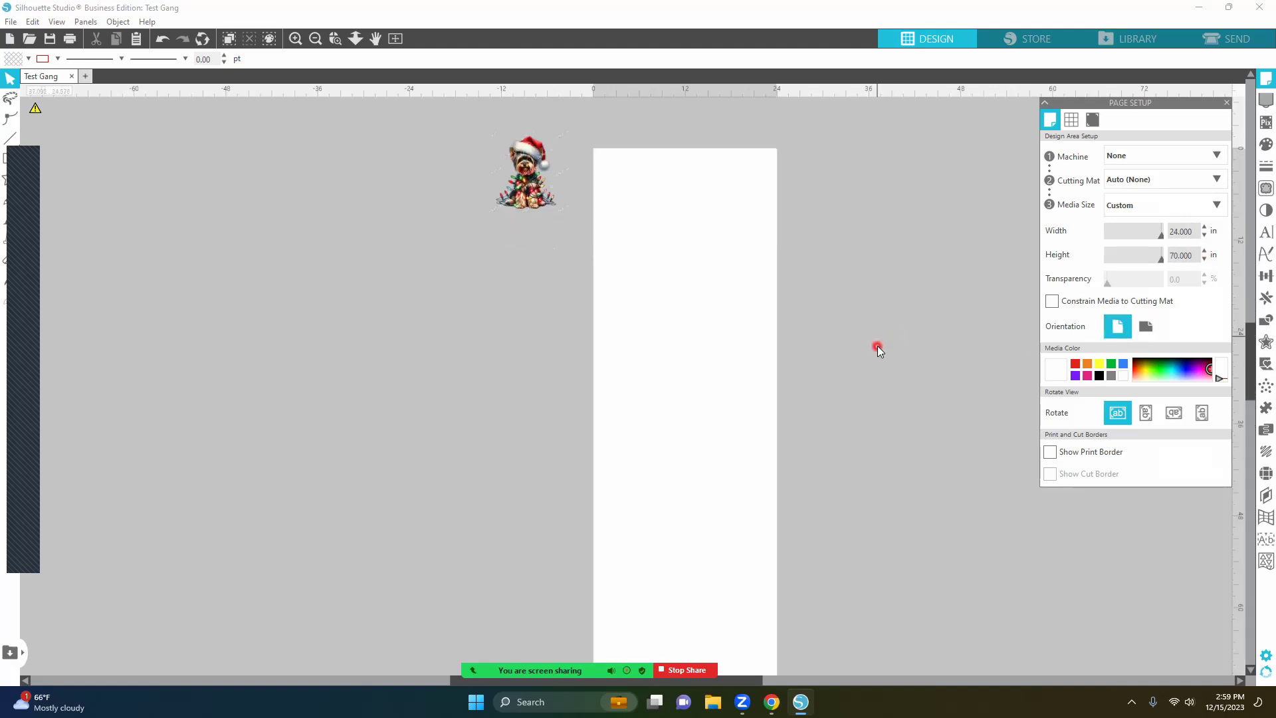
{"action": "scroll", "coordinate": [877, 348], "scroll_direction": "up", "scroll_amount": 1}
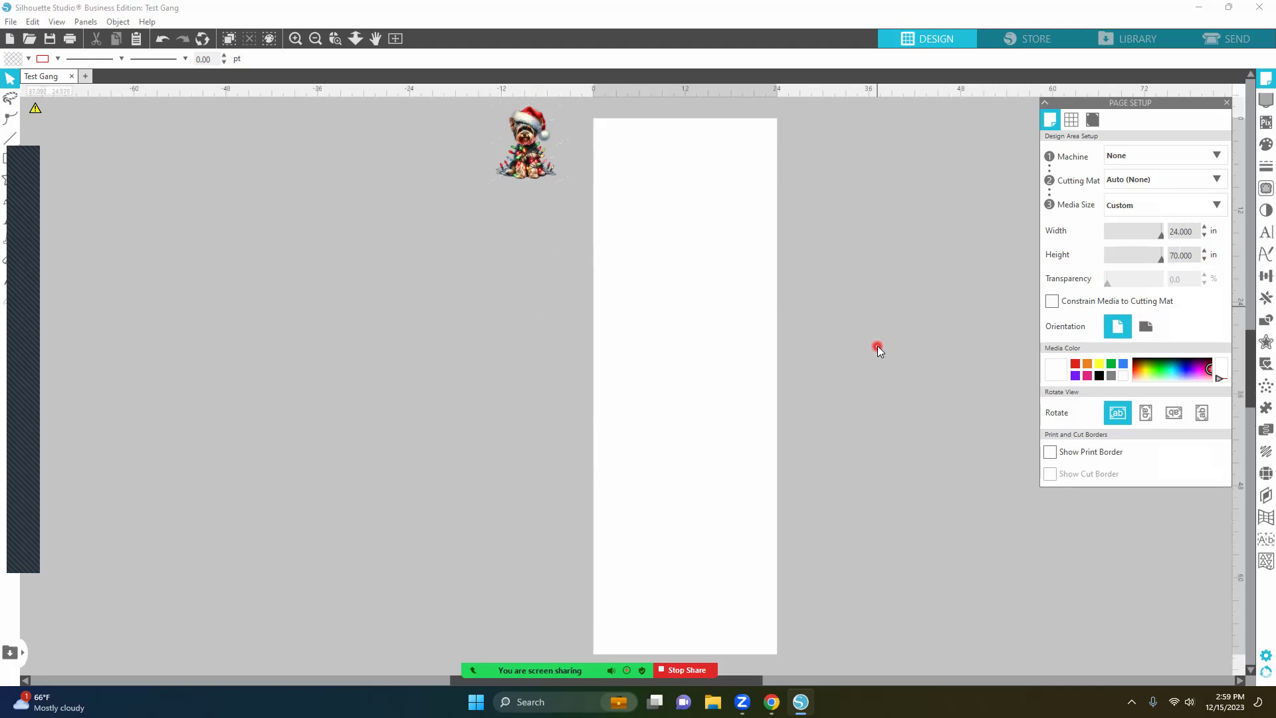
{"action": "left_click", "coordinate": [527, 143]}
- Drag the Yorkie image down and left beside the top of the tall page
{"action": "left_click", "coordinate": [535, 172]}
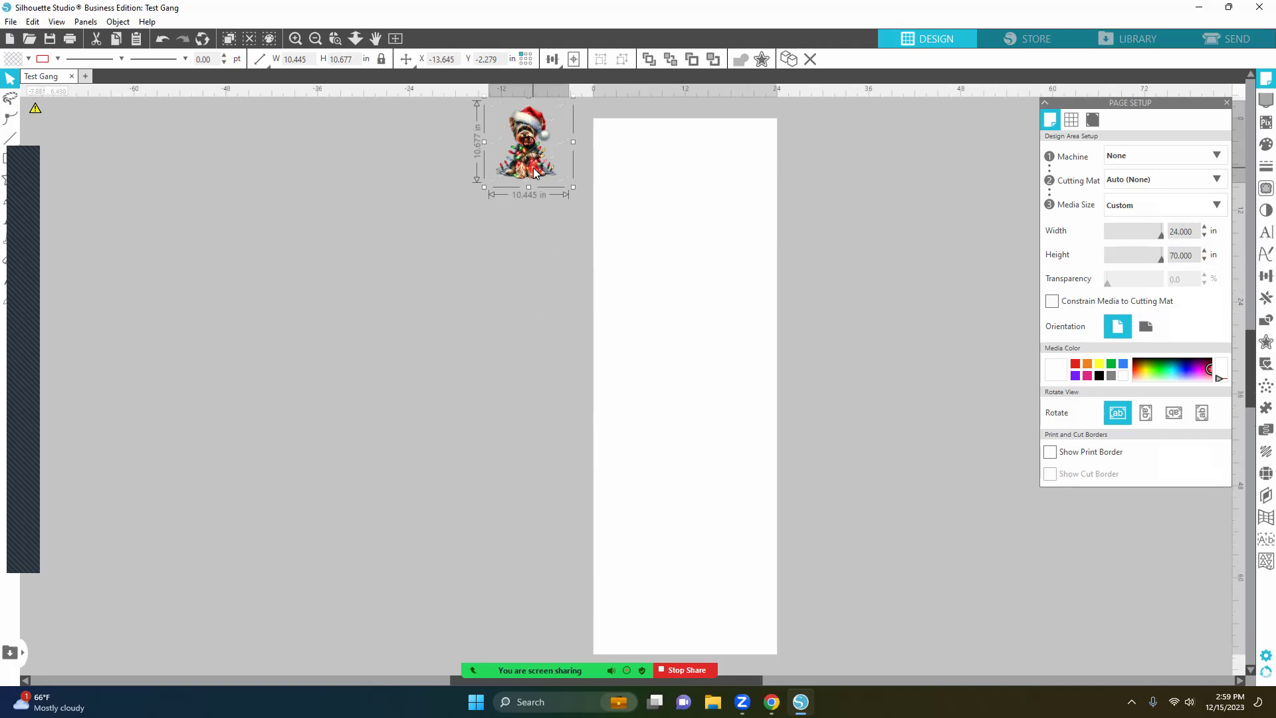
{"action": "left_click_drag", "start_coordinate": [535, 173], "coordinate": [511, 249]}
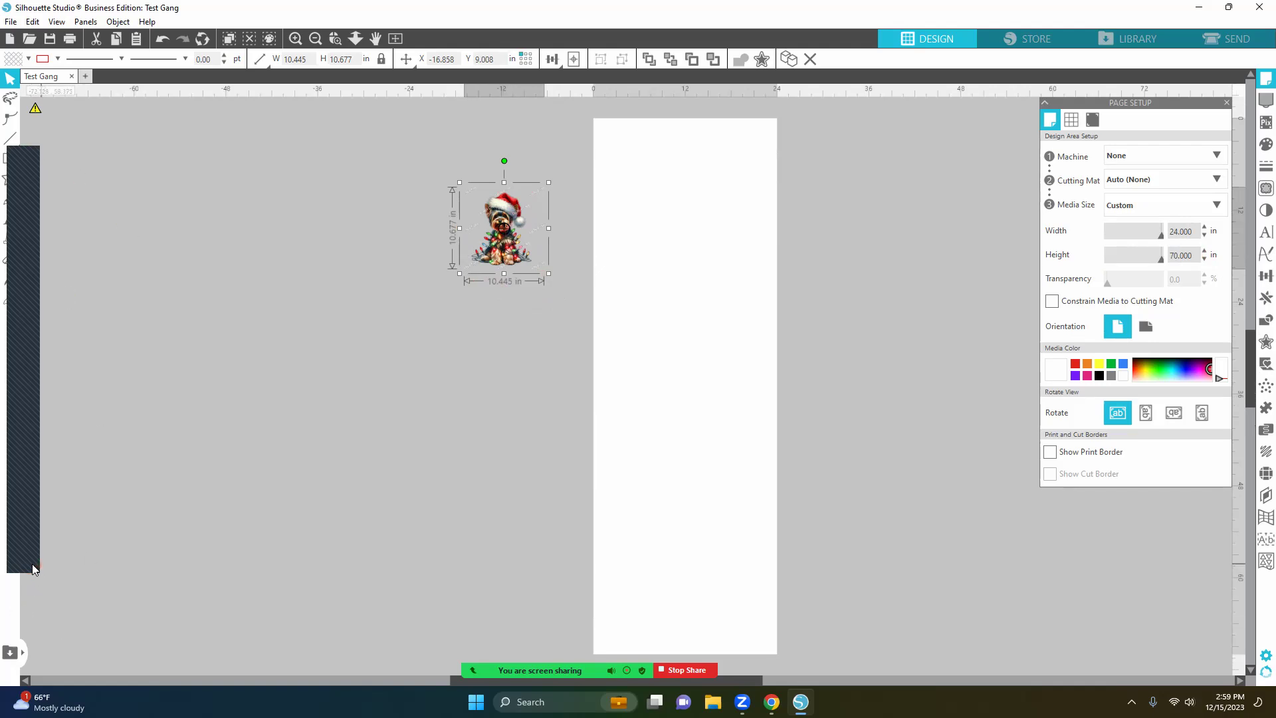
{"action": "mouse_move", "coordinate": [5, 161]}
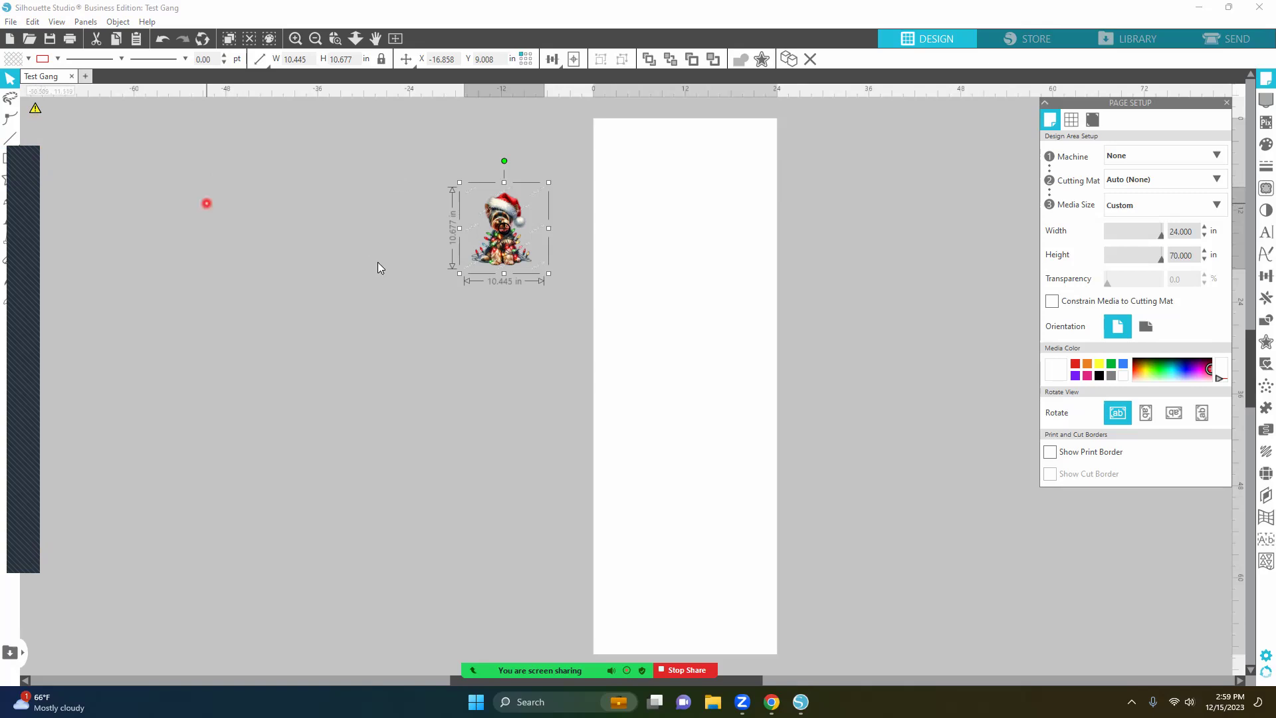
- Draw a large rectangle on the grey canvas left of the page
{"action": "left_click_drag", "start_coordinate": [379, 267], "coordinate": [382, 276]}
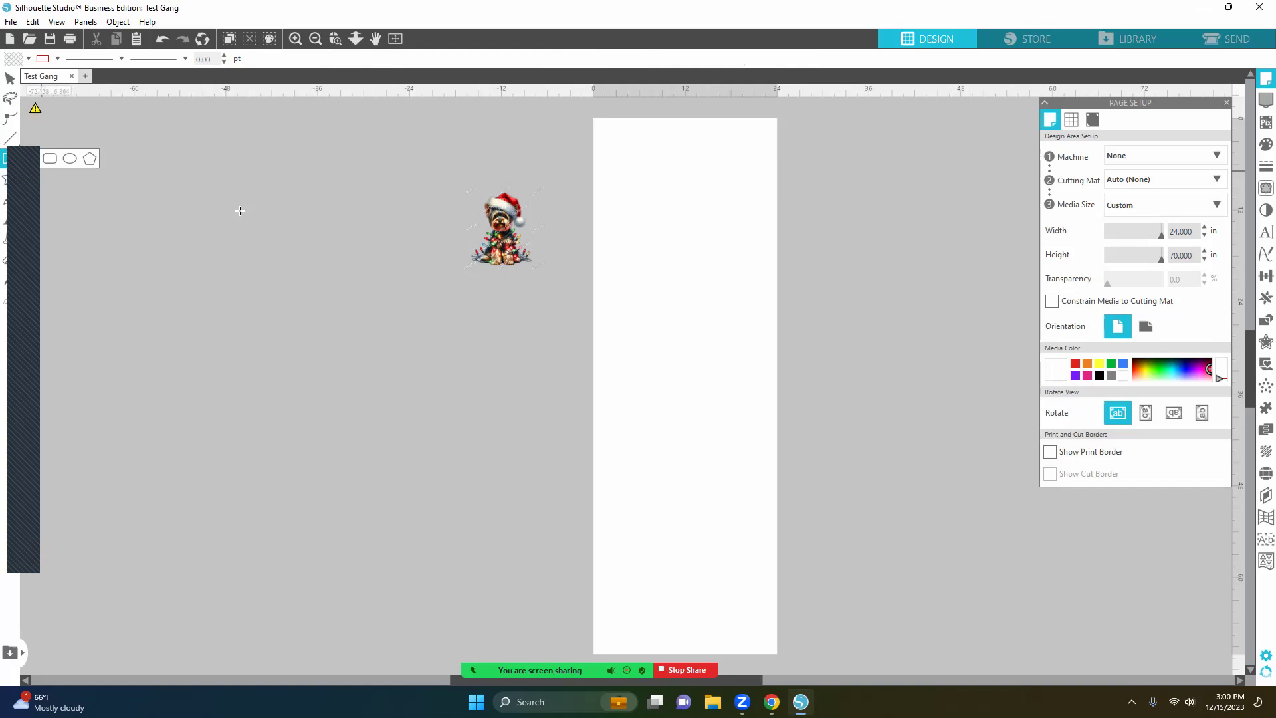
{"action": "left_click", "coordinate": [50, 158]}
{"action": "left_click_drag", "start_coordinate": [239, 212], "coordinate": [410, 255]}
{"action": "left_click_drag", "start_coordinate": [412, 381], "coordinate": [415, 439]}
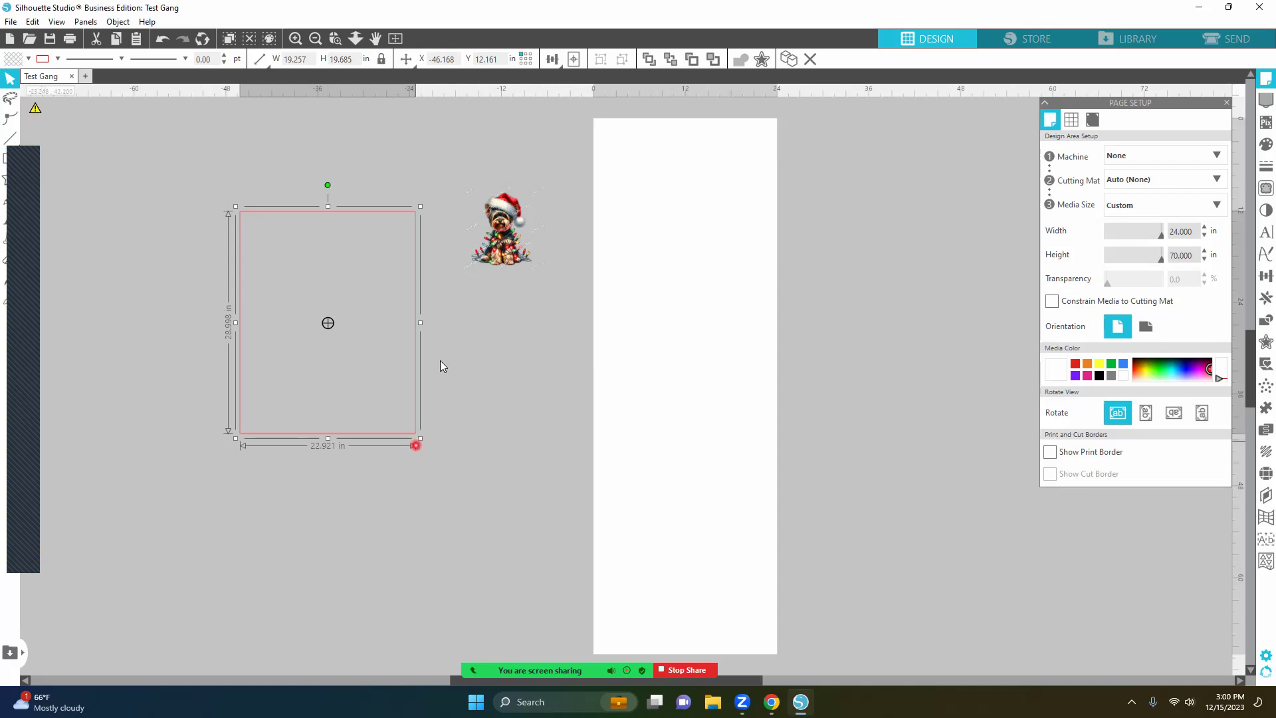
- Unlock the proportions and size the rectangle to 9.5 × 9.5 in
{"action": "left_click", "coordinate": [303, 63]}
{"action": "left_click", "coordinate": [380, 59]}
{"action": "left_click", "coordinate": [311, 59]}
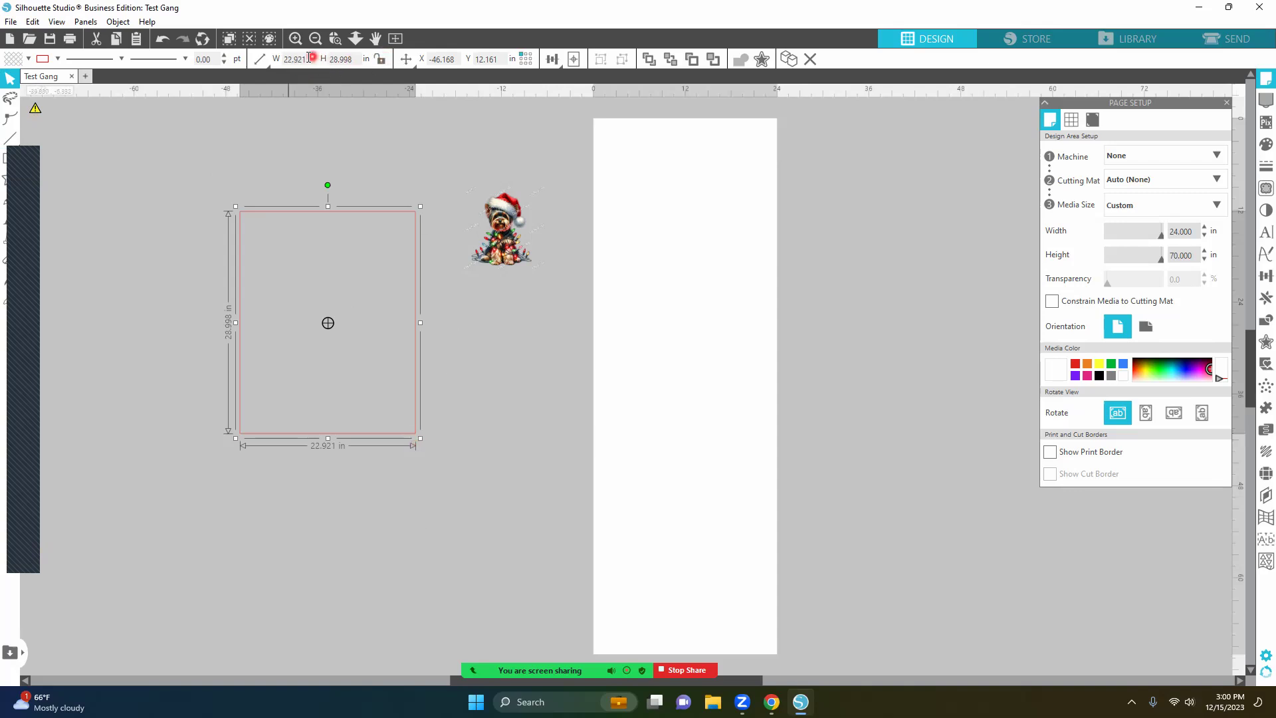
{"action": "left_click", "coordinate": [259, 59]}
{"action": "type", "text": "9.5"}
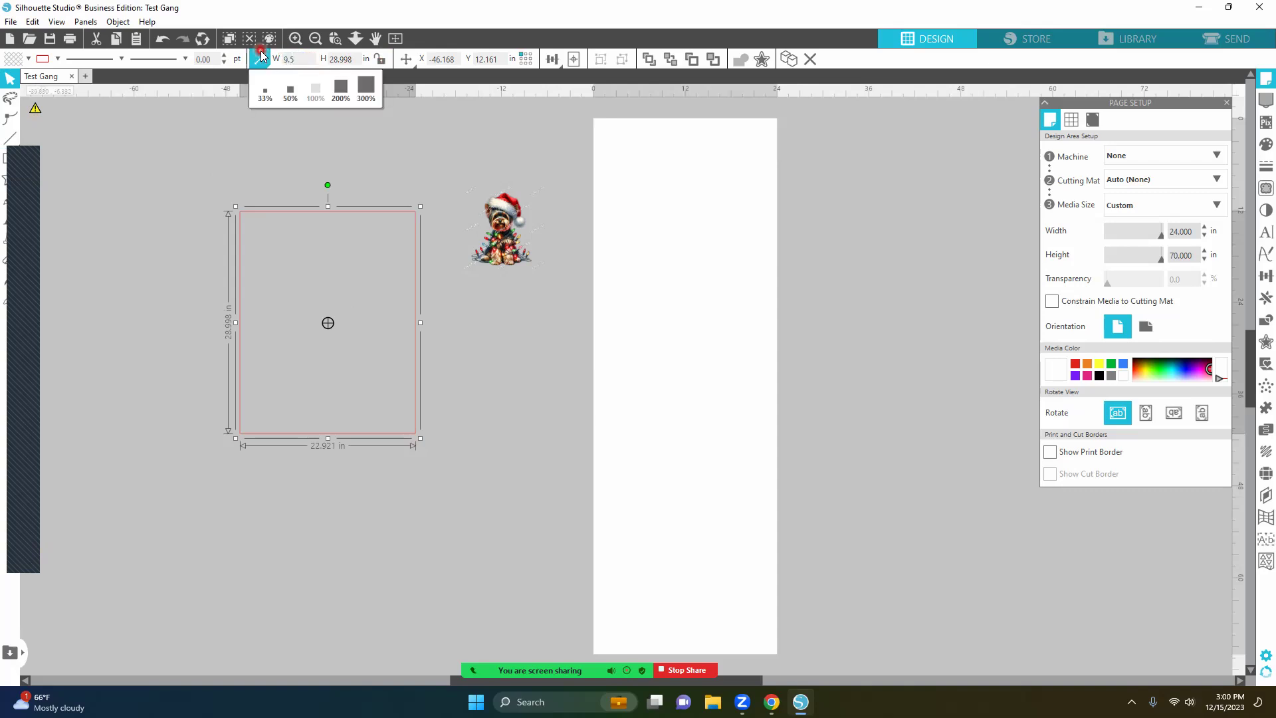
{"action": "key", "text": "Return"}
{"action": "left_click", "coordinate": [352, 58]}
{"action": "left_click", "coordinate": [305, 57]}
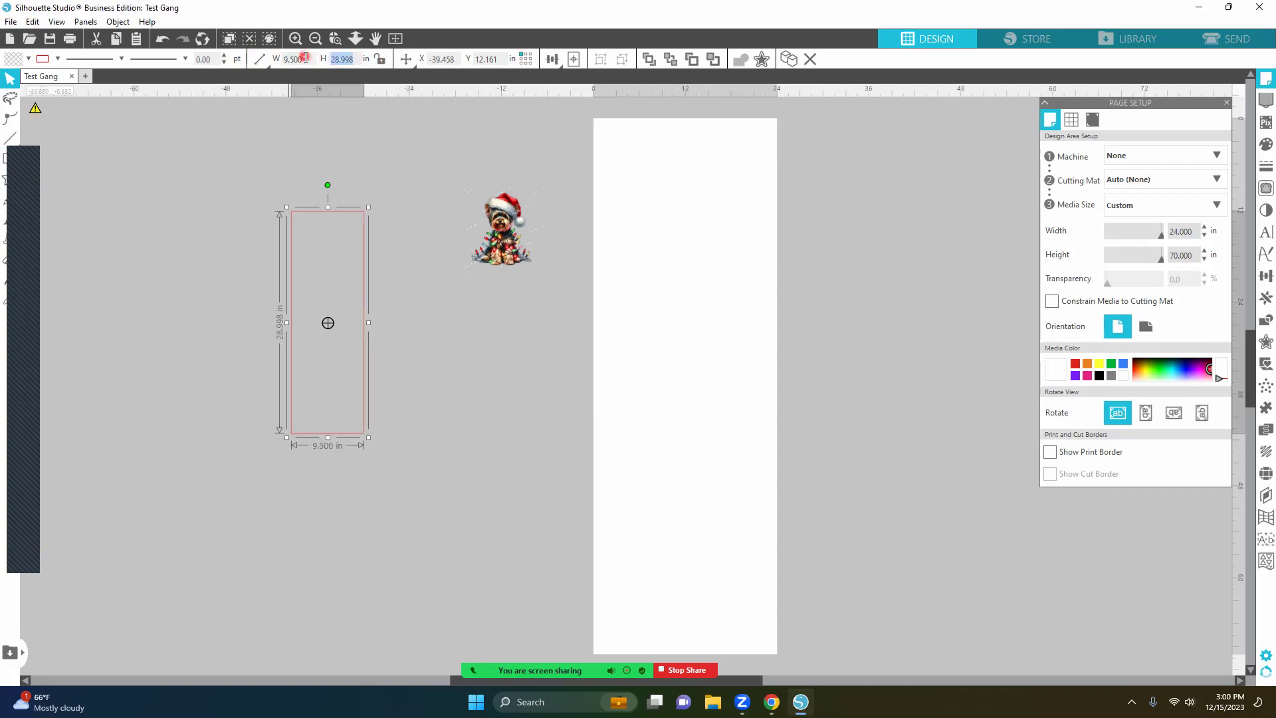
{"action": "type", "text": "9.5"}
{"action": "key", "text": "Return"}
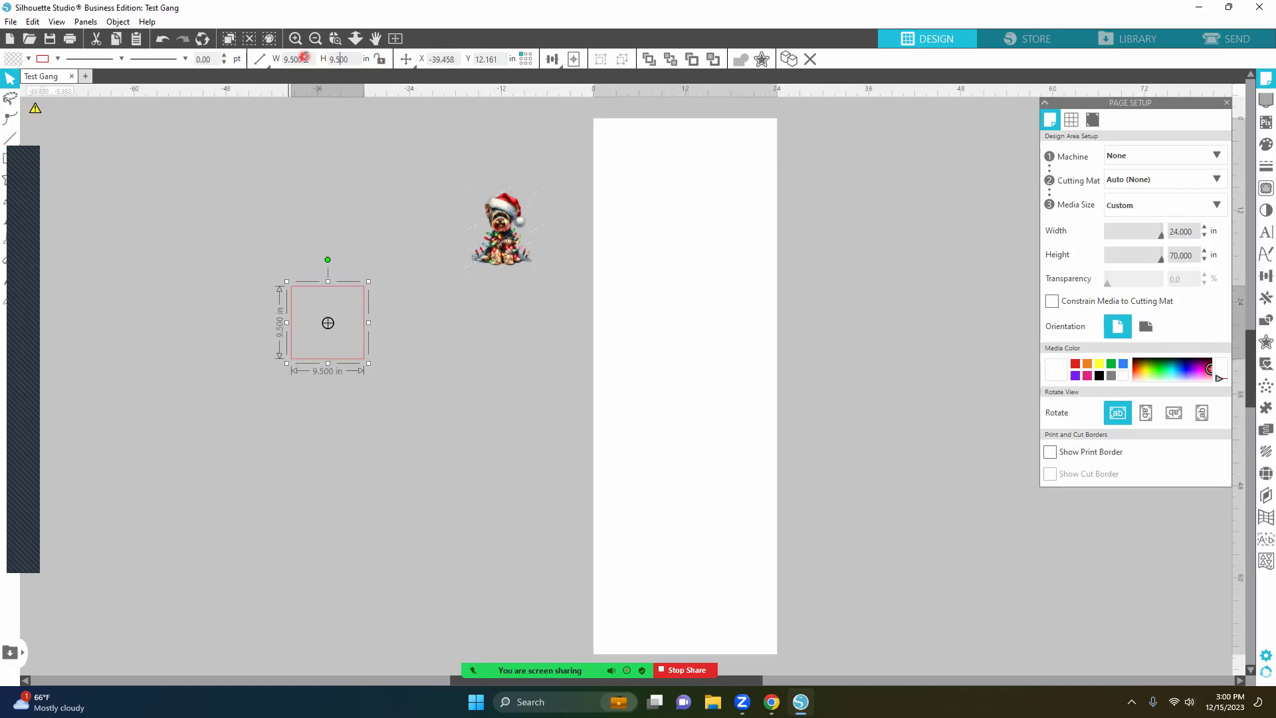
- Shrink the Yorkie to about 4.5 in and move the square onto the page
{"action": "left_click", "coordinate": [362, 274]}
{"action": "left_click", "coordinate": [341, 287]}
{"action": "left_click_drag", "start_coordinate": [355, 284], "coordinate": [503, 198]}
{"action": "left_click_drag", "start_coordinate": [383, 202], "coordinate": [383, 202]}
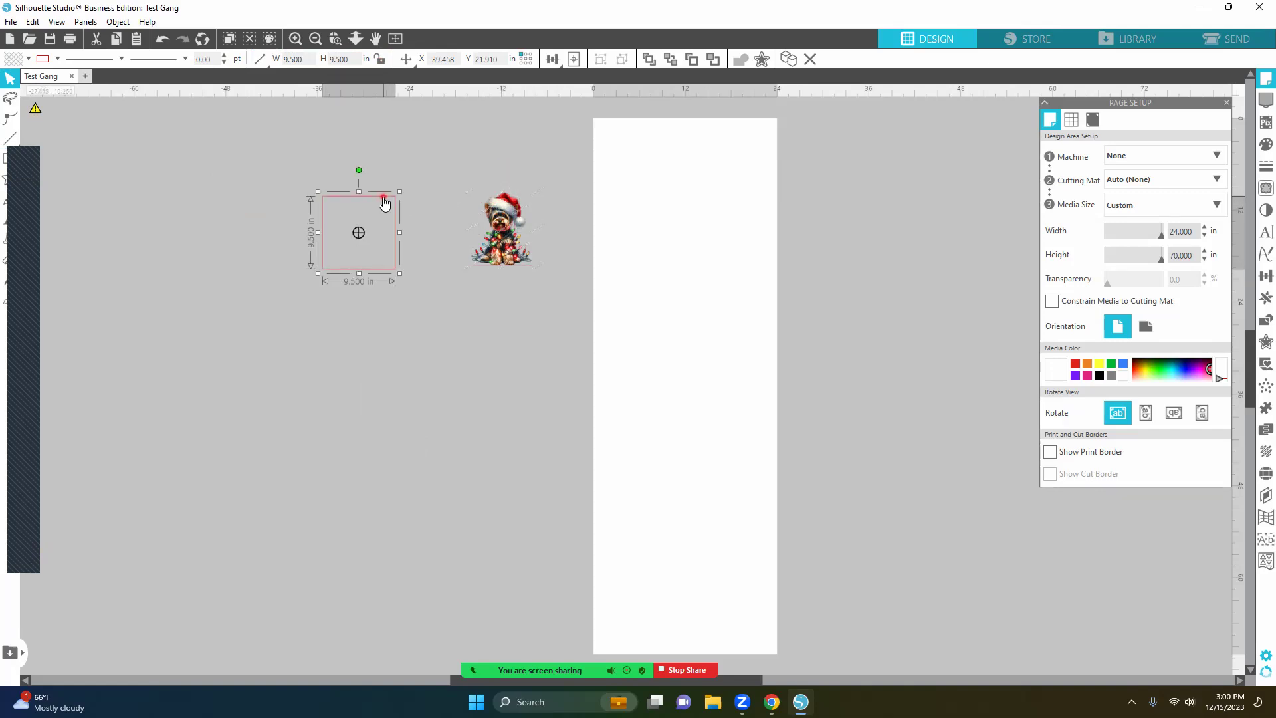
{"action": "left_click", "coordinate": [465, 200]}
{"action": "left_click_drag", "start_coordinate": [548, 180], "coordinate": [503, 228]}
{"action": "left_click_drag", "start_coordinate": [391, 271], "coordinate": [704, 262]}
- Move the small Yorkie onto the page and centre it inside the square
{"action": "left_click", "coordinate": [588, 241]}
{"action": "left_click_drag", "start_coordinate": [480, 253], "coordinate": [625, 248]}
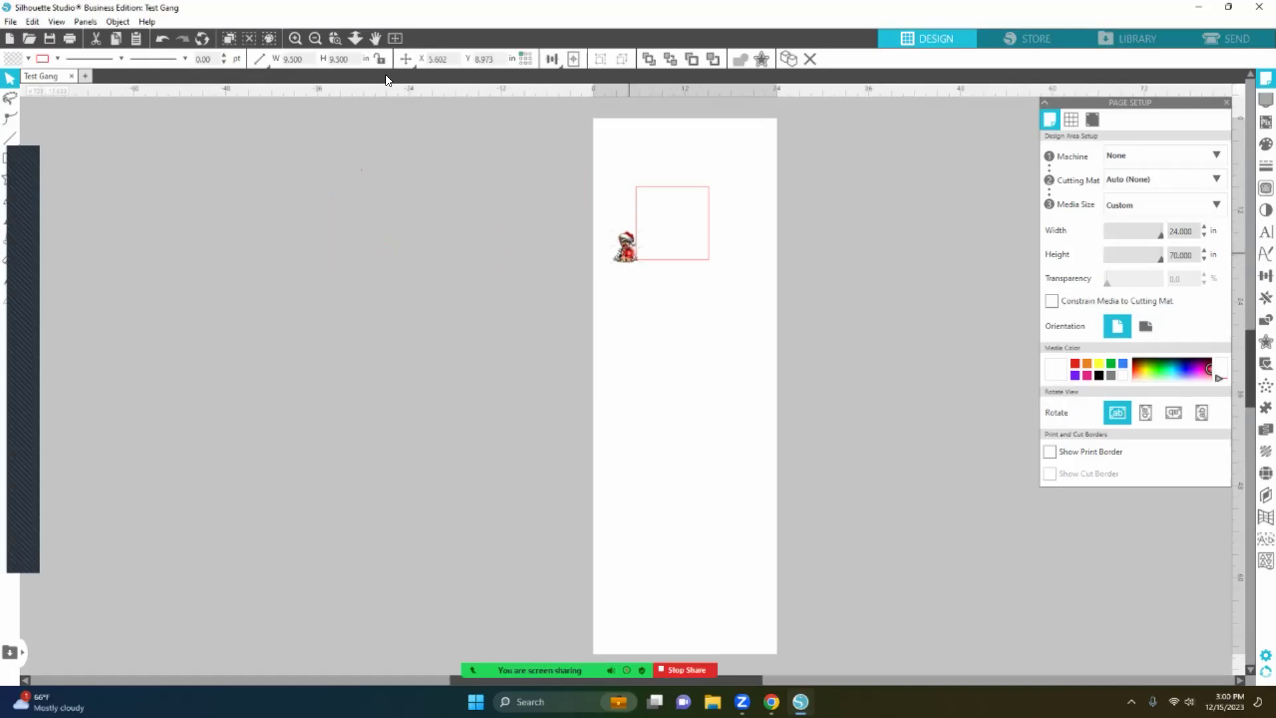
{"action": "left_click", "coordinate": [297, 41]}
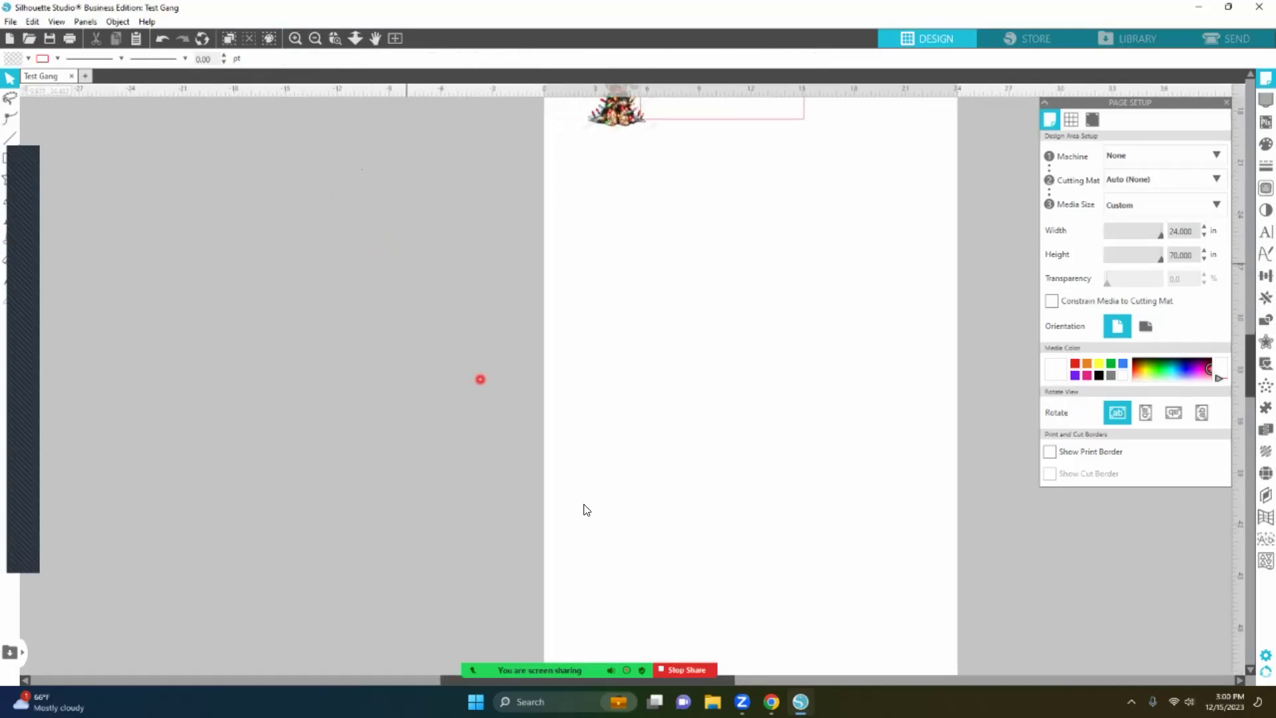
{"action": "scroll", "coordinate": [597, 502], "scroll_direction": "up", "scroll_amount": 3}
{"action": "scroll", "coordinate": [594, 512], "scroll_direction": "up", "scroll_amount": 1}
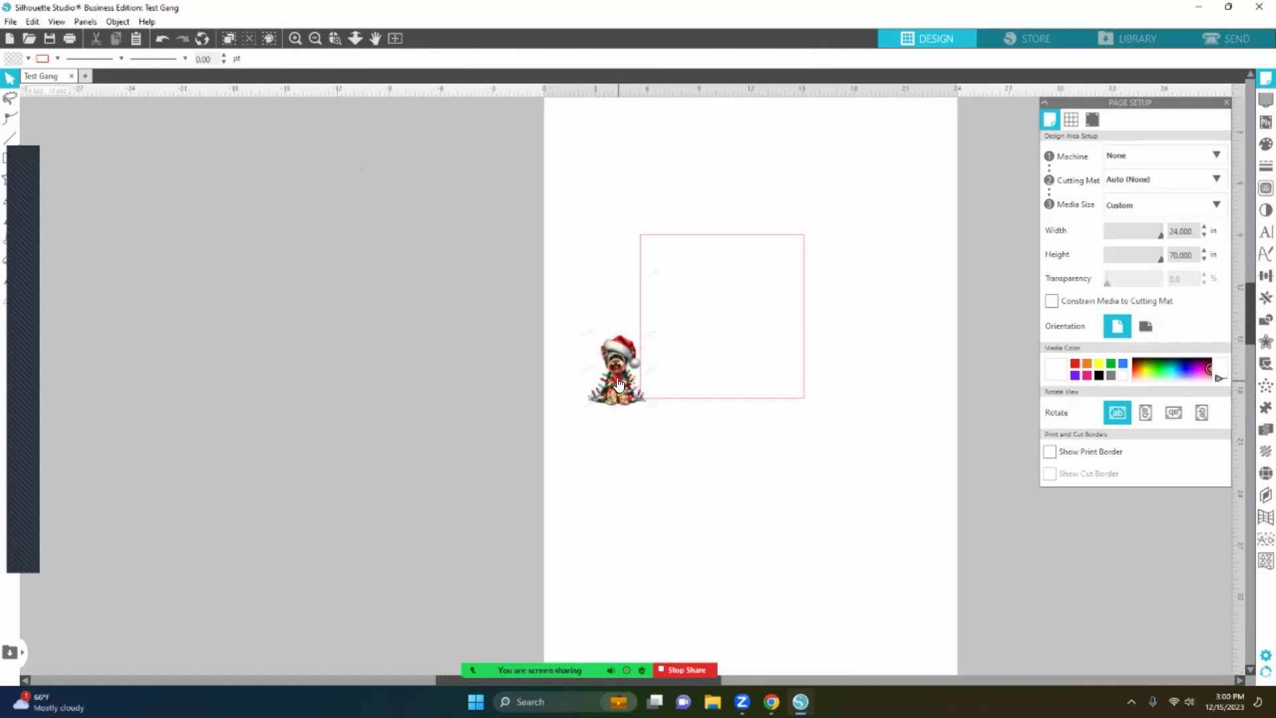
{"action": "left_click_drag", "start_coordinate": [613, 380], "coordinate": [721, 330]}
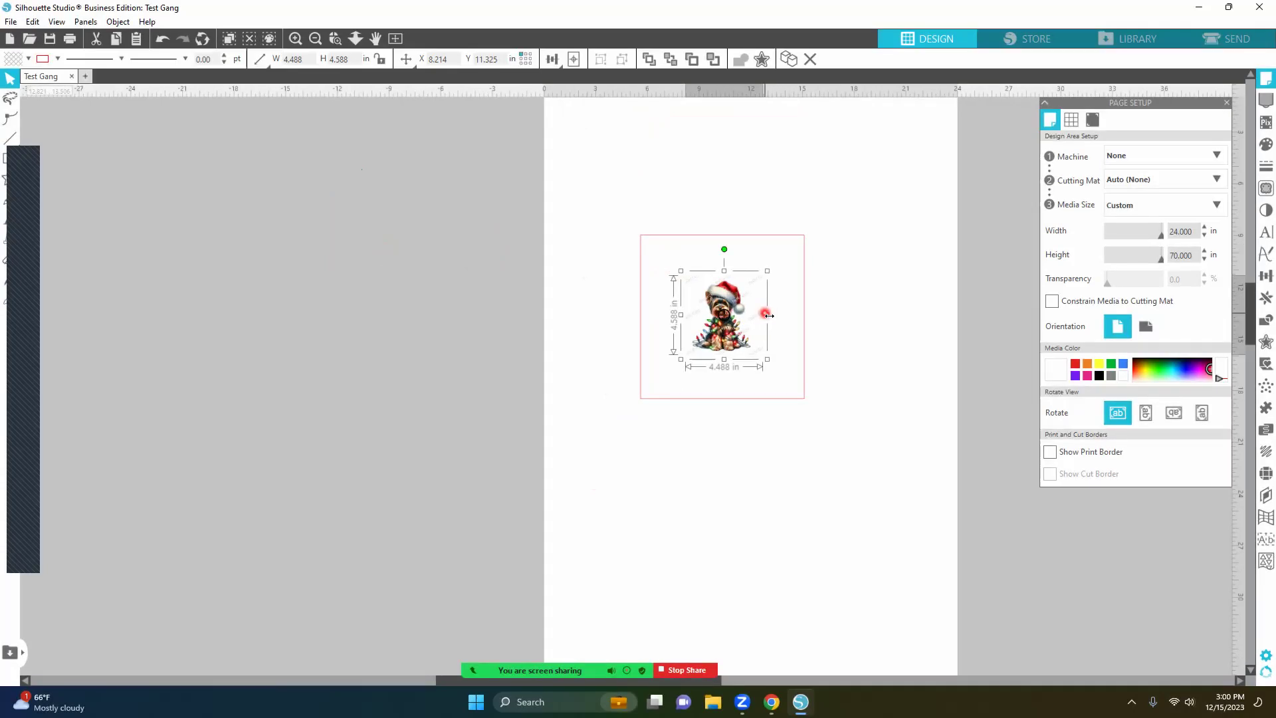
- Stretch the Yorkie to 6.070 in wide and 9.102 in tall
{"action": "left_click_drag", "start_coordinate": [766, 318], "coordinate": [795, 315]}
{"action": "left_click_drag", "start_coordinate": [737, 272], "coordinate": [737, 229]}
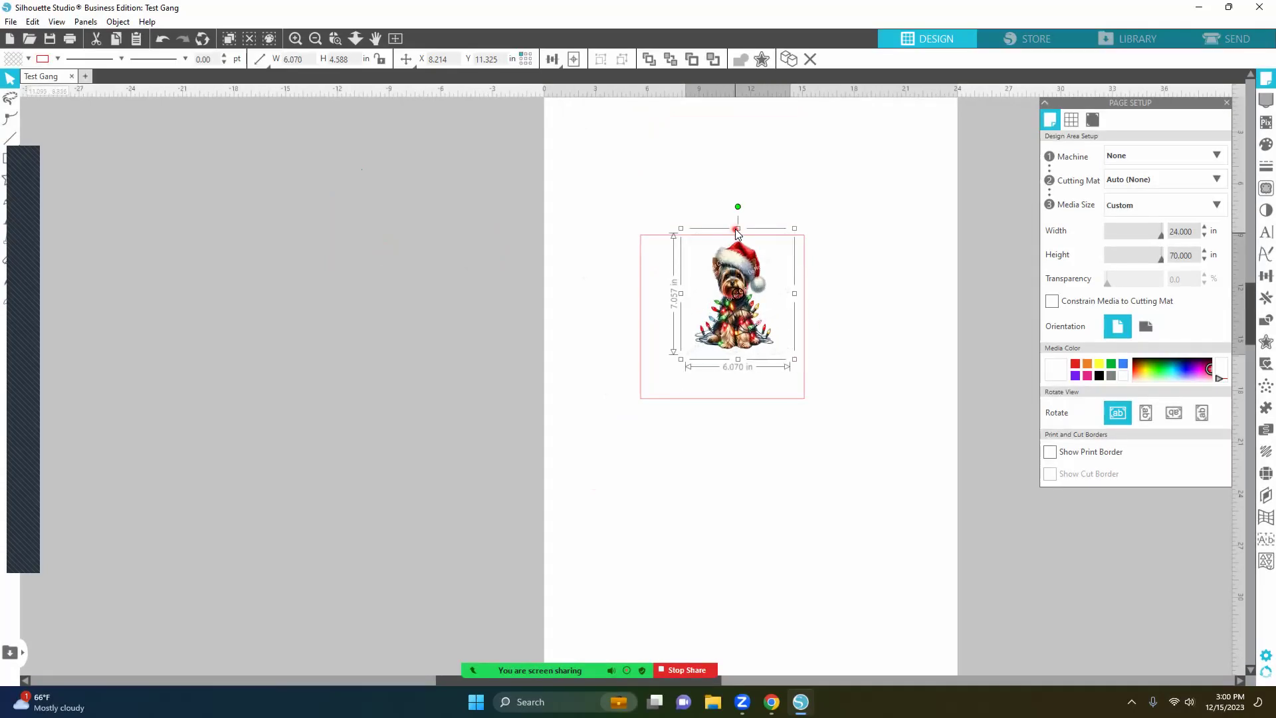
{"action": "left_click_drag", "start_coordinate": [737, 360], "coordinate": [731, 397]}
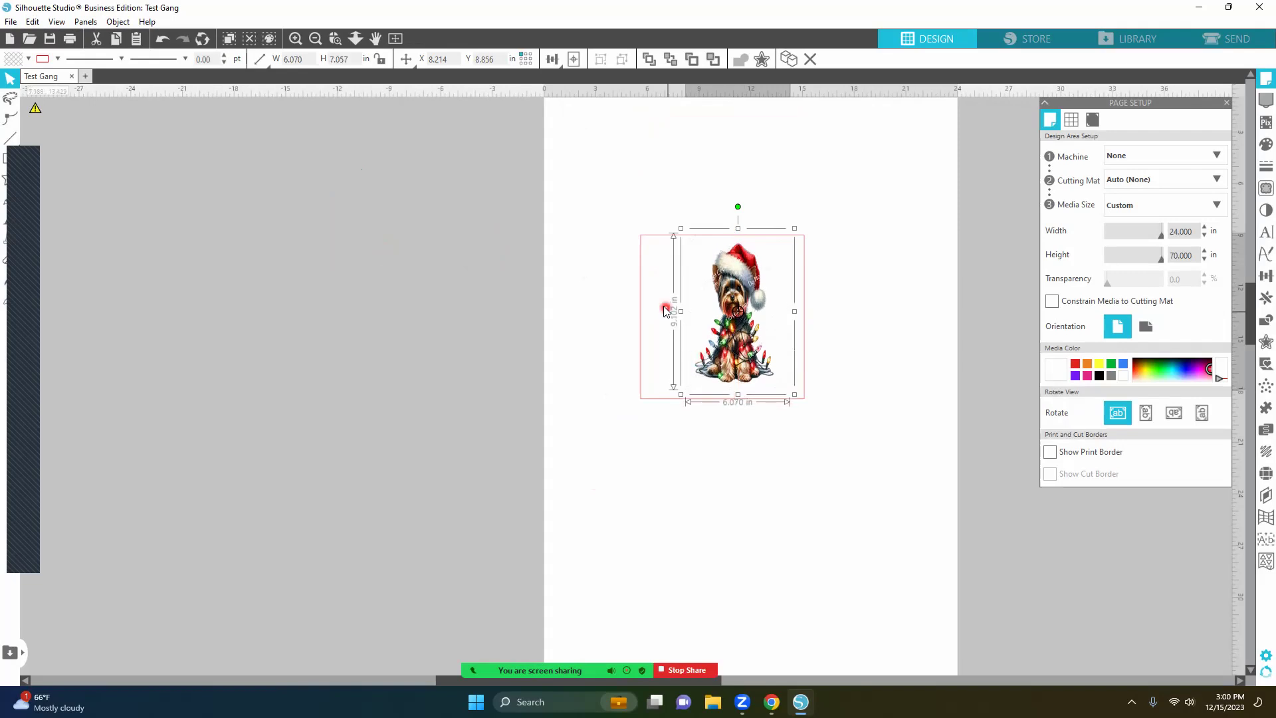
{"action": "left_click", "coordinate": [745, 320]}
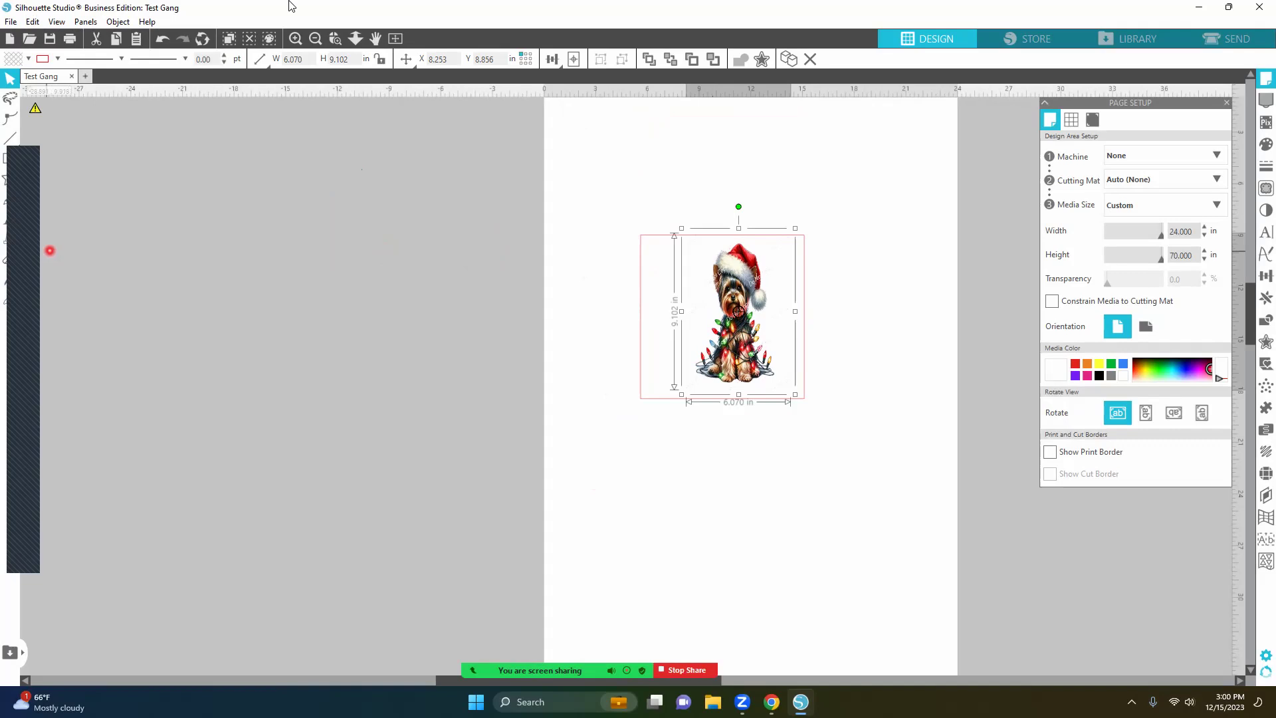
- Undo five times to restore the Yorkie to 4.488 × 4.588 in beside the box
{"action": "left_click", "coordinate": [164, 41]}
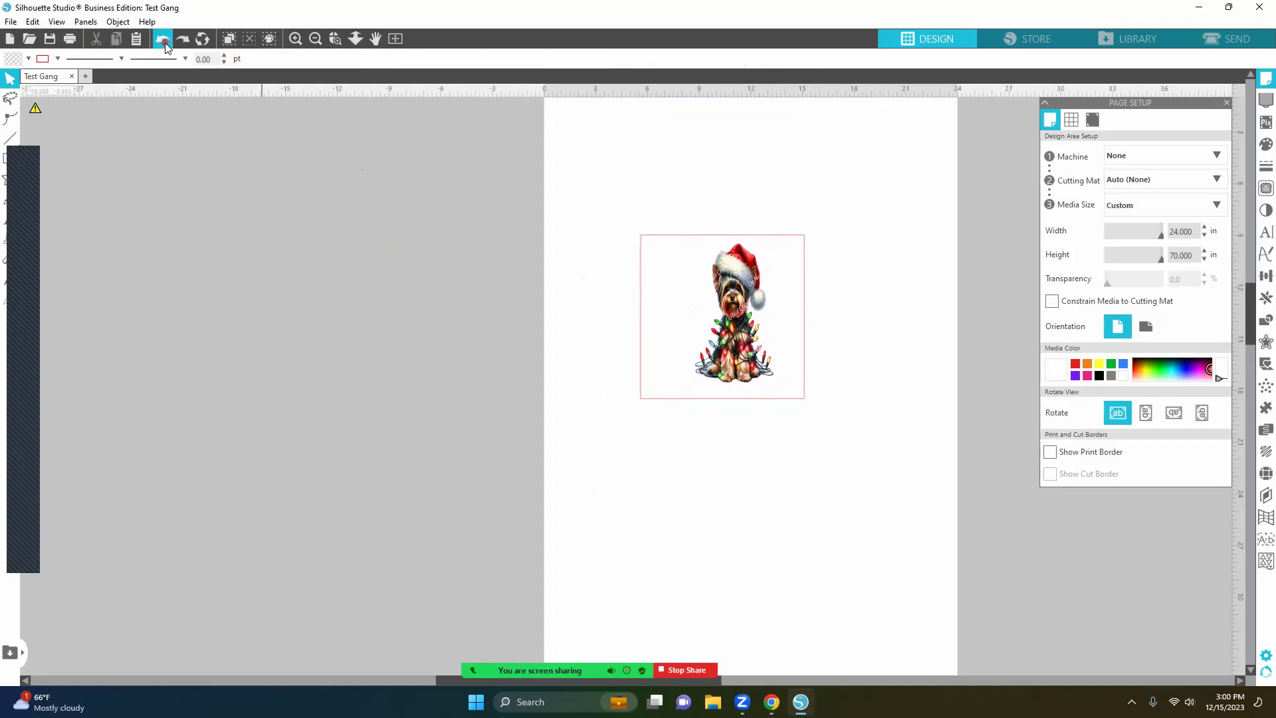
{"action": "left_click", "coordinate": [164, 41]}
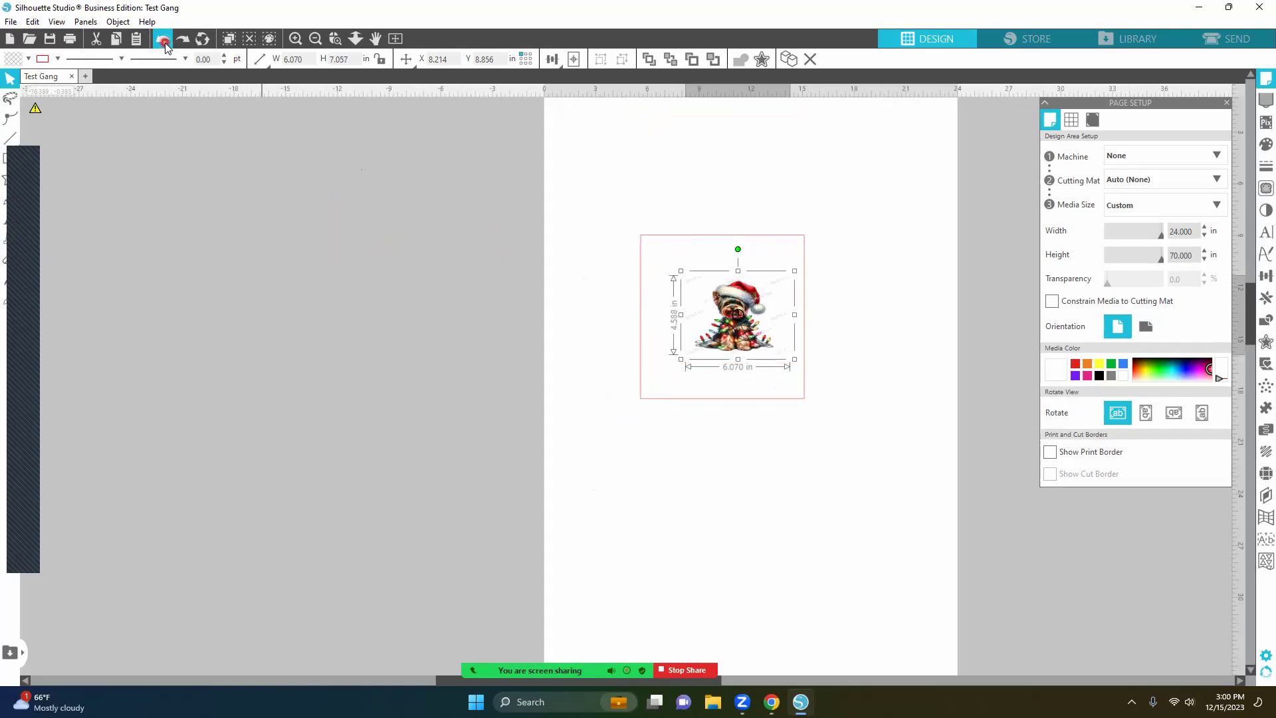
{"action": "left_click", "coordinate": [163, 41]}
{"action": "left_click", "coordinate": [163, 41]}
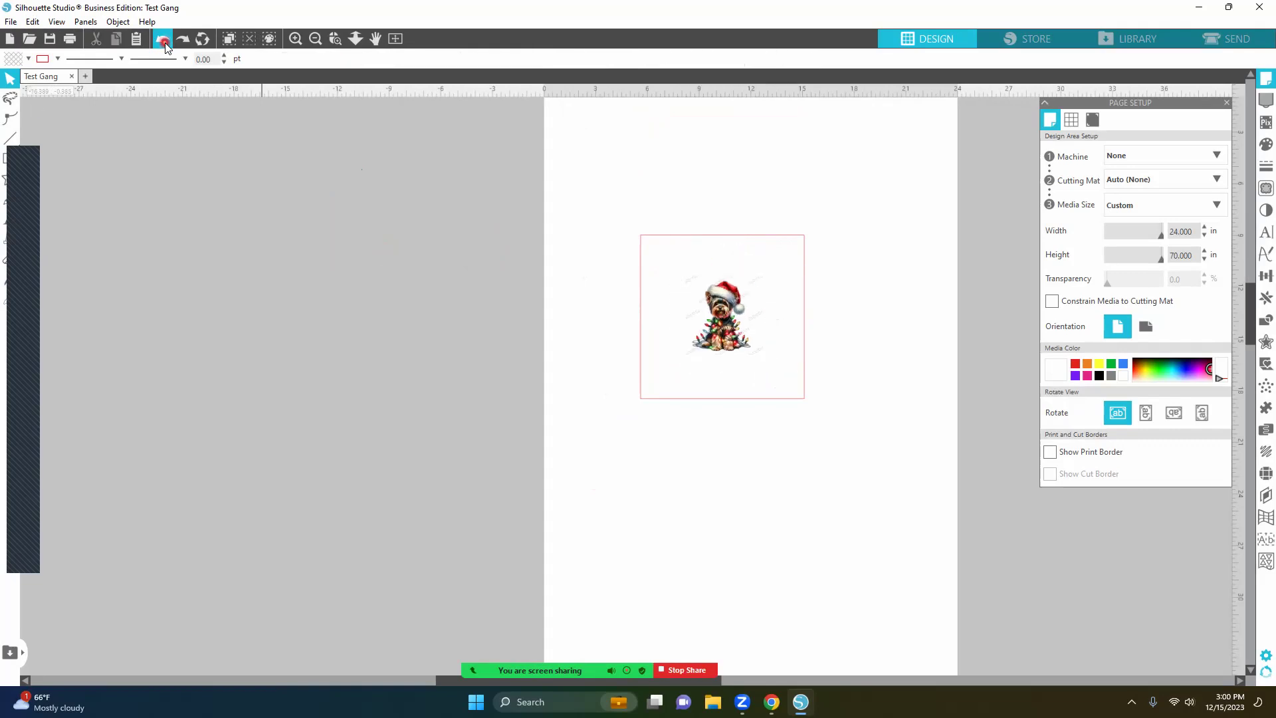
{"action": "left_click", "coordinate": [163, 41]}
- Zoom in and drag the Yorkie into the centre of the red box
{"action": "scroll", "coordinate": [598, 399], "scroll_direction": "down", "scroll_amount": 4}
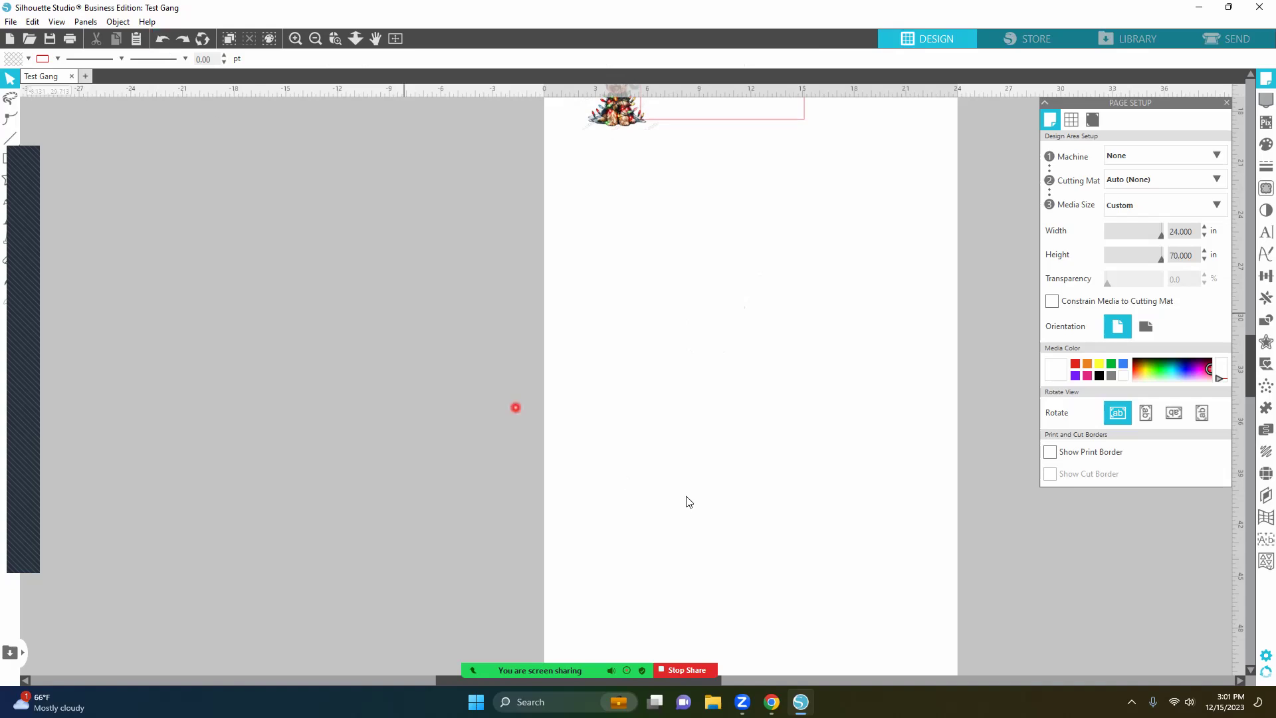
{"action": "scroll", "coordinate": [692, 492], "scroll_direction": "up", "scroll_amount": 4}
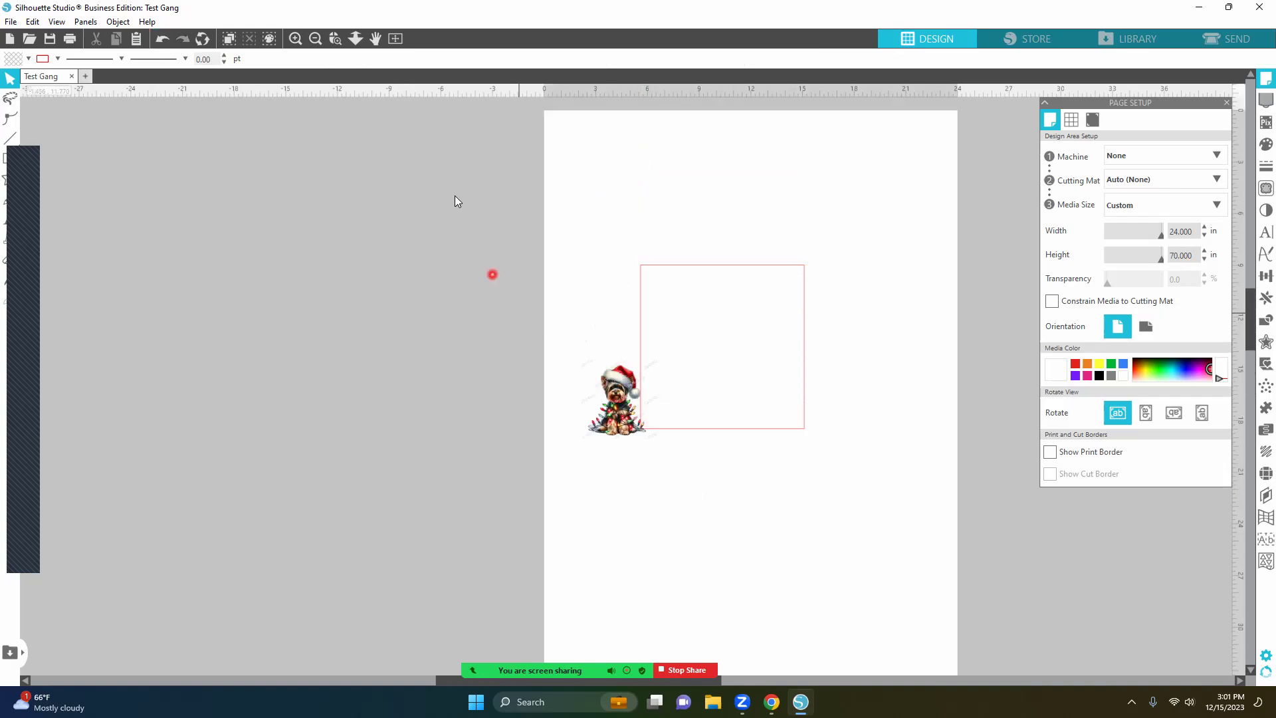
{"action": "left_click", "coordinate": [295, 38]}
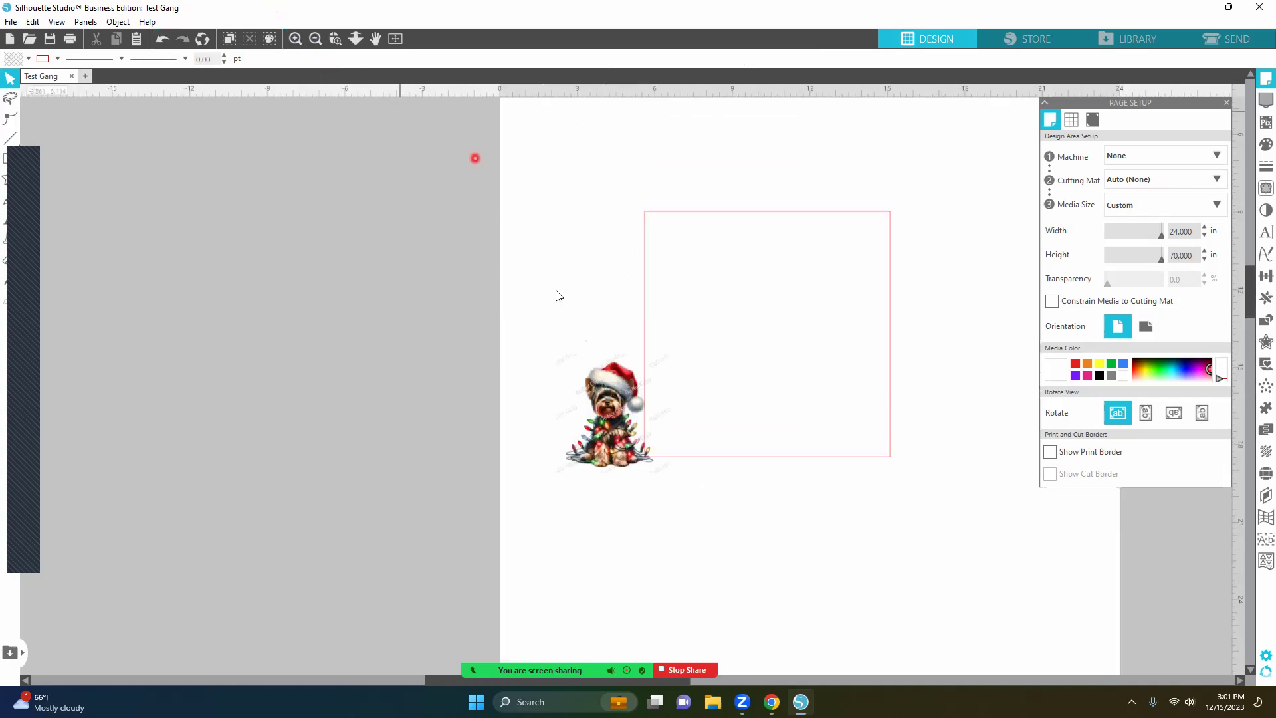
{"action": "left_click", "coordinate": [606, 444]}
{"action": "left_click_drag", "start_coordinate": [606, 444], "coordinate": [738, 289]}
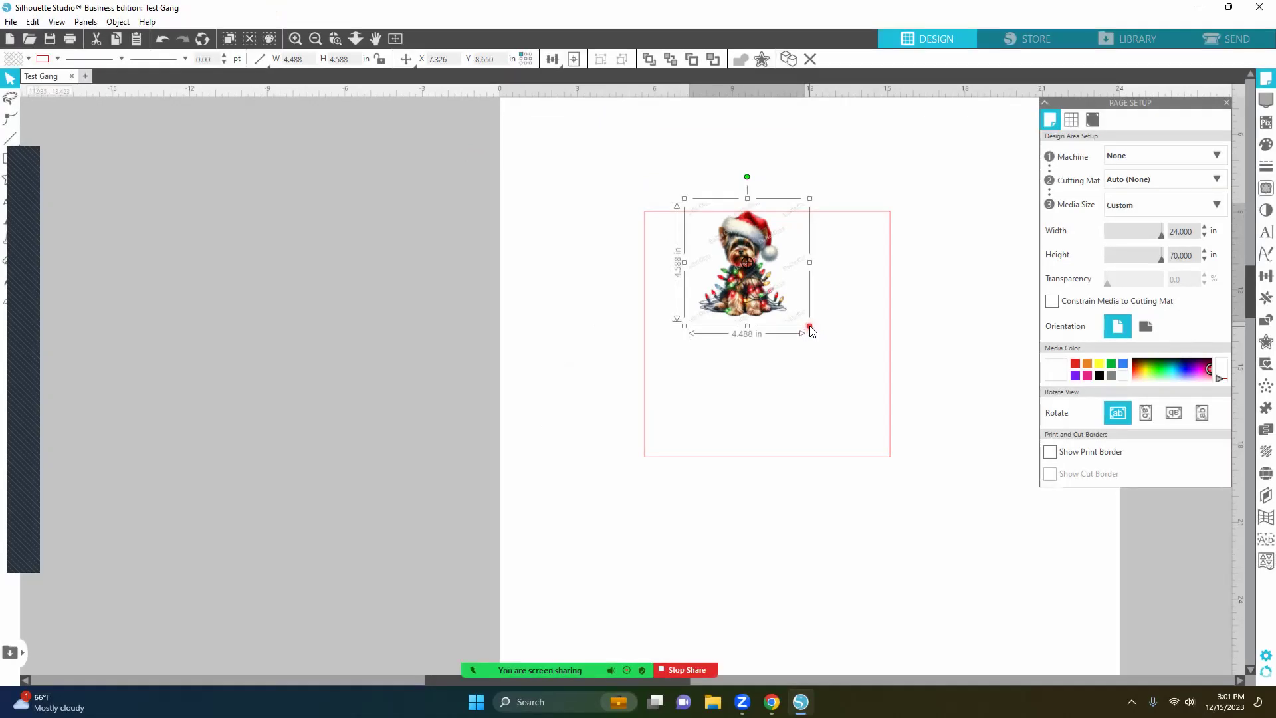
- Scale the Yorkie proportionally to about 10.447 × 10.679 in, centred over the box
{"action": "left_click_drag", "start_coordinate": [824, 406], "coordinate": [881, 549]}
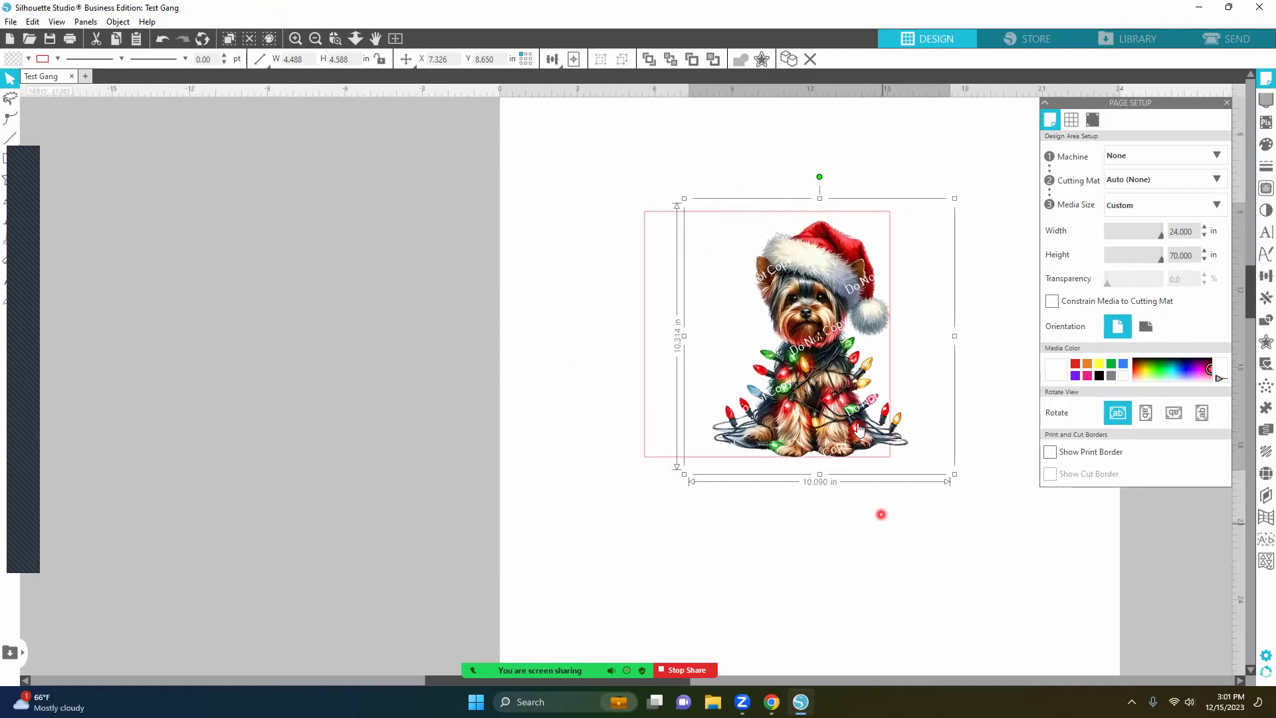
{"action": "left_click_drag", "start_coordinate": [846, 417], "coordinate": [784, 416]}
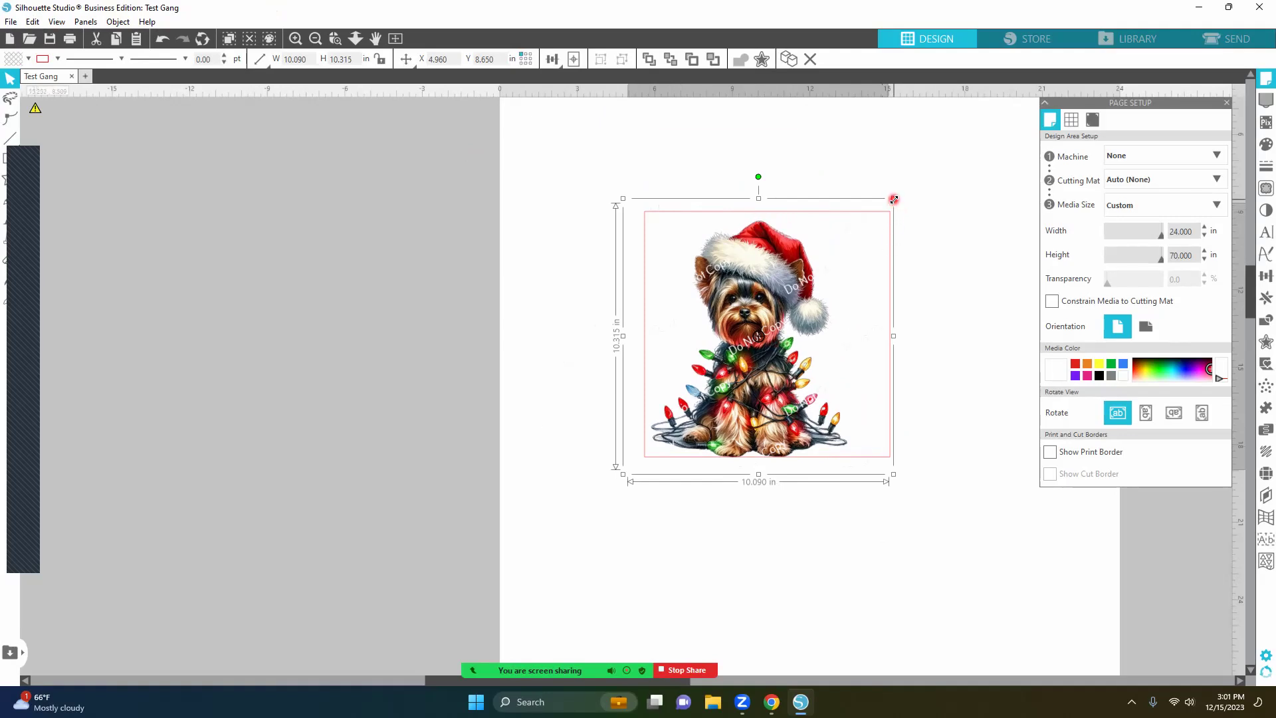
{"action": "left_click_drag", "start_coordinate": [895, 198], "coordinate": [900, 188]}
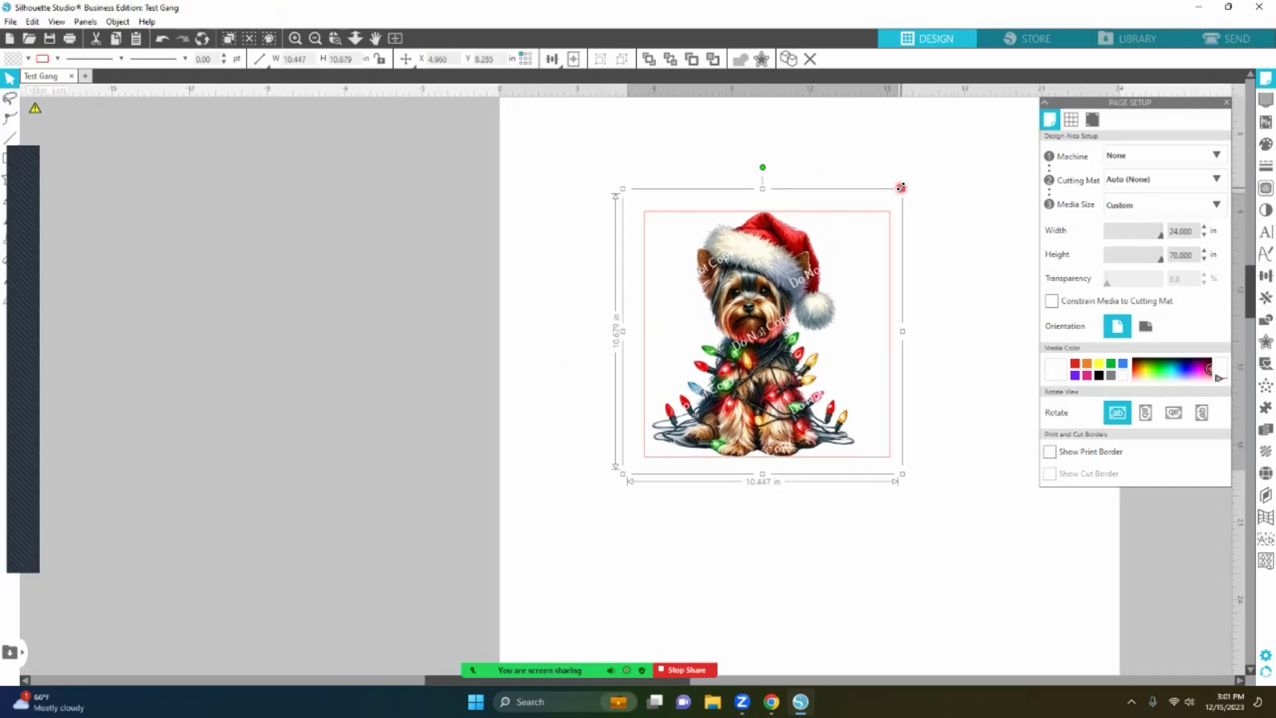
{"action": "left_click", "coordinate": [867, 362]}
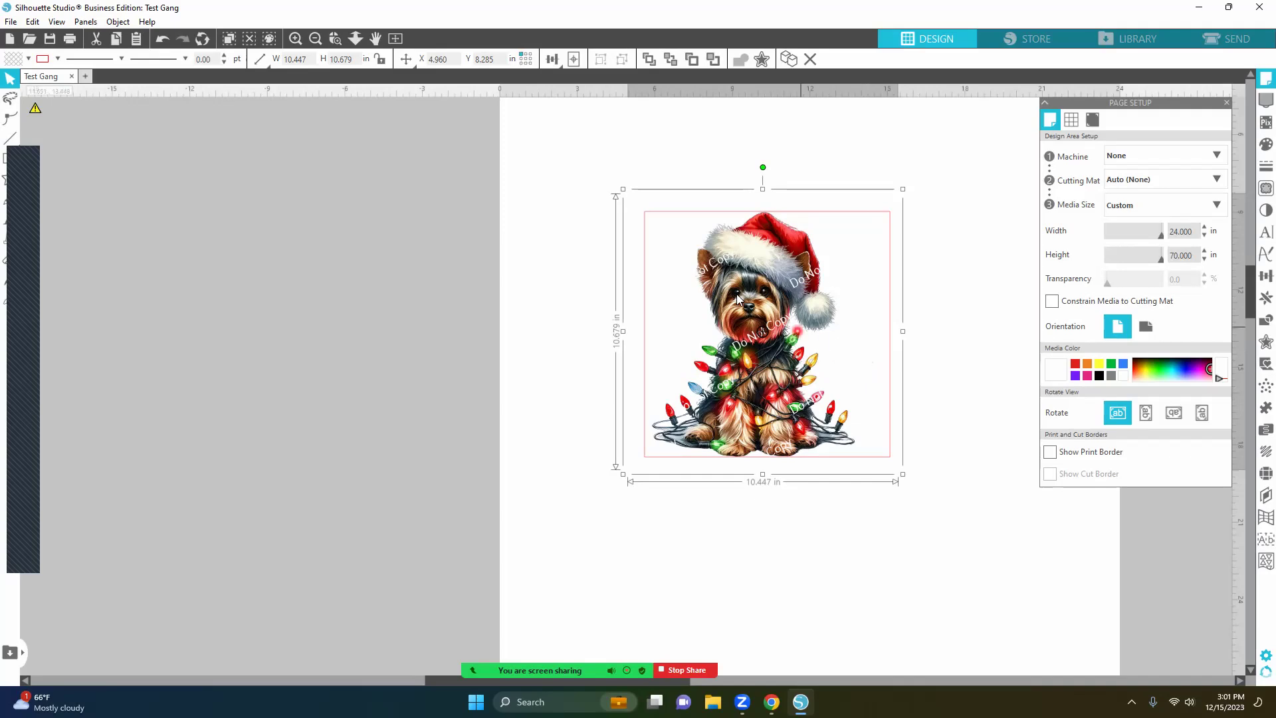
- Move the red box off the page into the grey area, keeping the Yorkie on the page
{"action": "left_click_drag", "start_coordinate": [791, 333], "coordinate": [376, 290]}
{"action": "left_click_drag", "start_coordinate": [719, 213], "coordinate": [119, 231]}
{"action": "key", "text": "ctrl+z"}
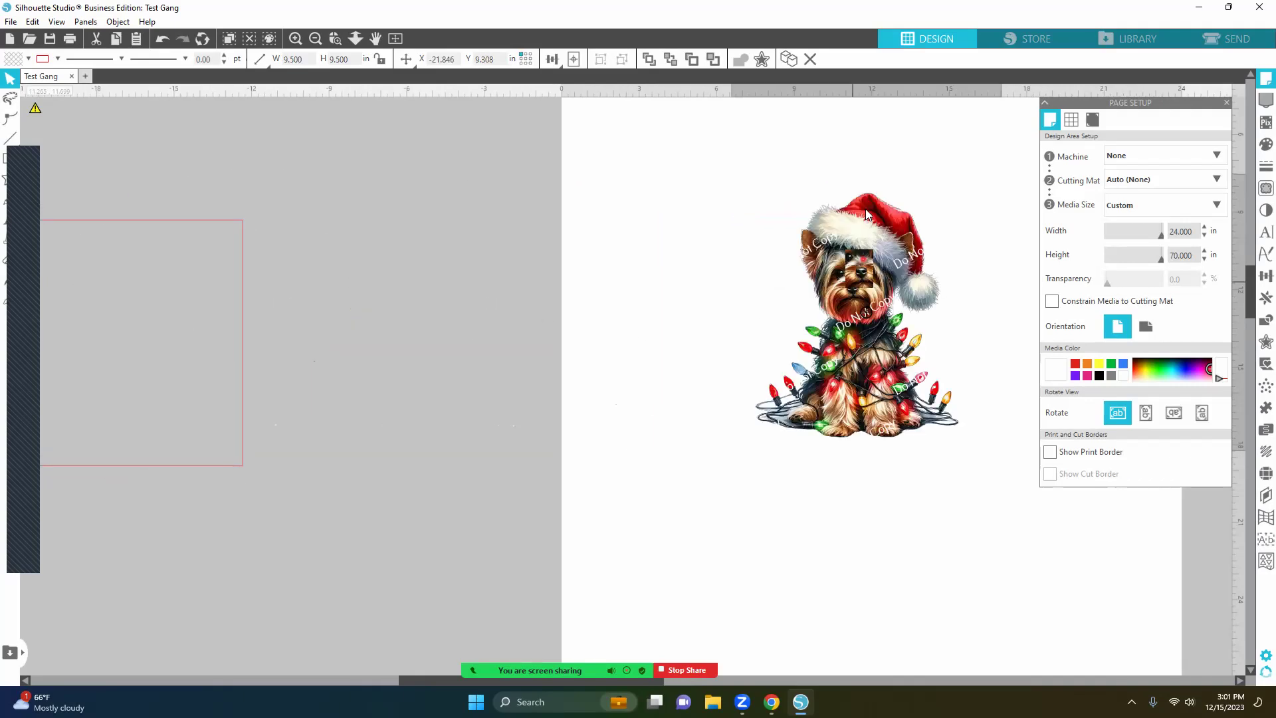
{"action": "left_click", "coordinate": [245, 333]}
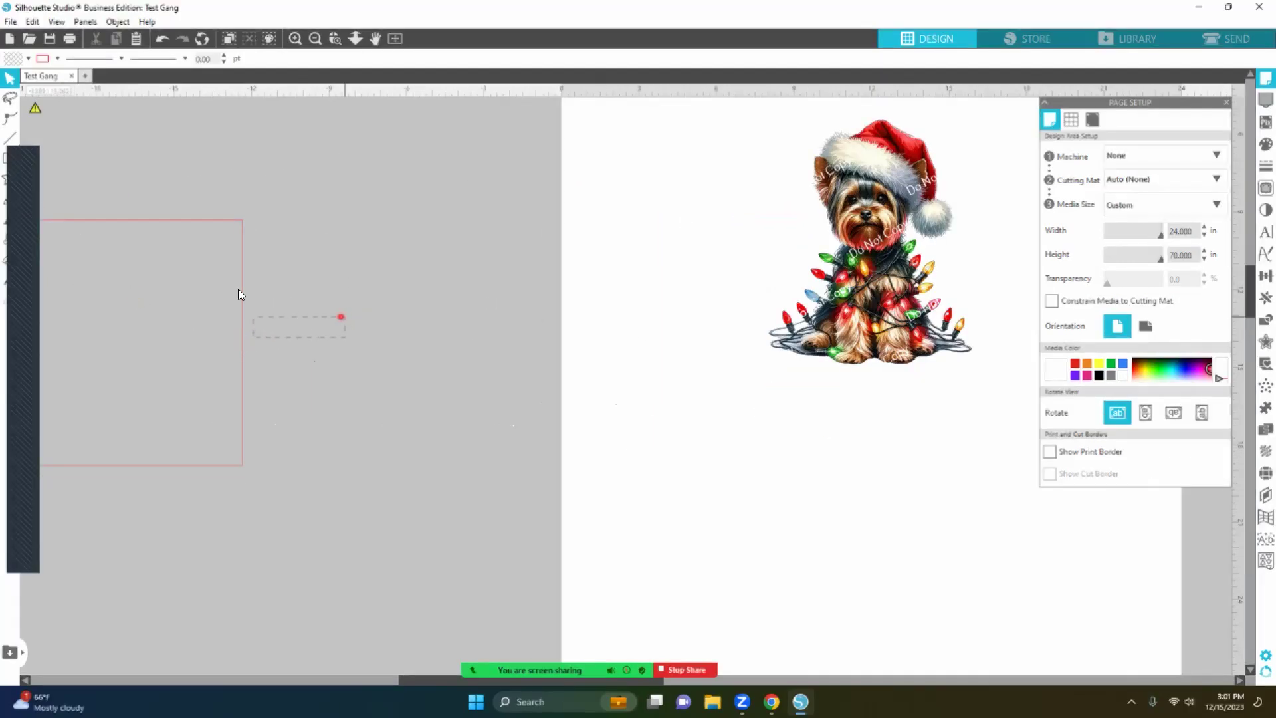
{"action": "left_click_drag", "start_coordinate": [235, 273], "coordinate": [399, 266]}
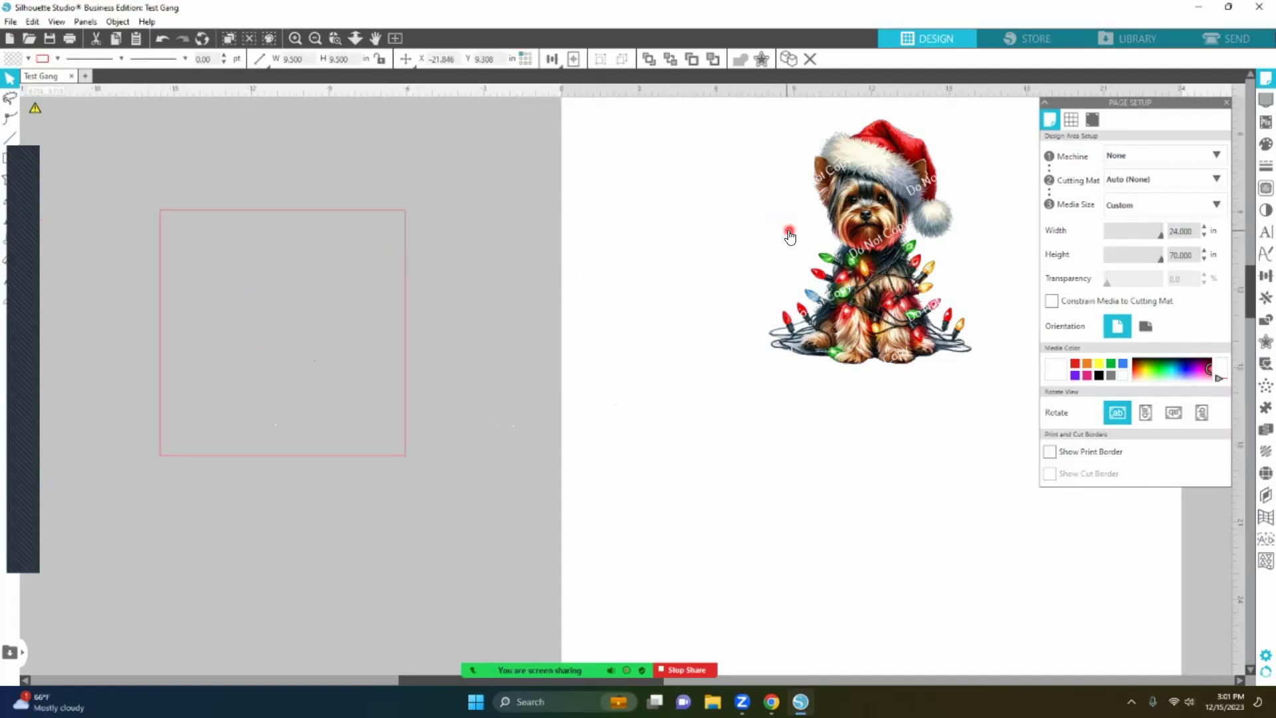
- Resize the red box to 4 × 4 in and move the Yorkie to the page's top-left corner
{"action": "right_click", "coordinate": [312, 210]}
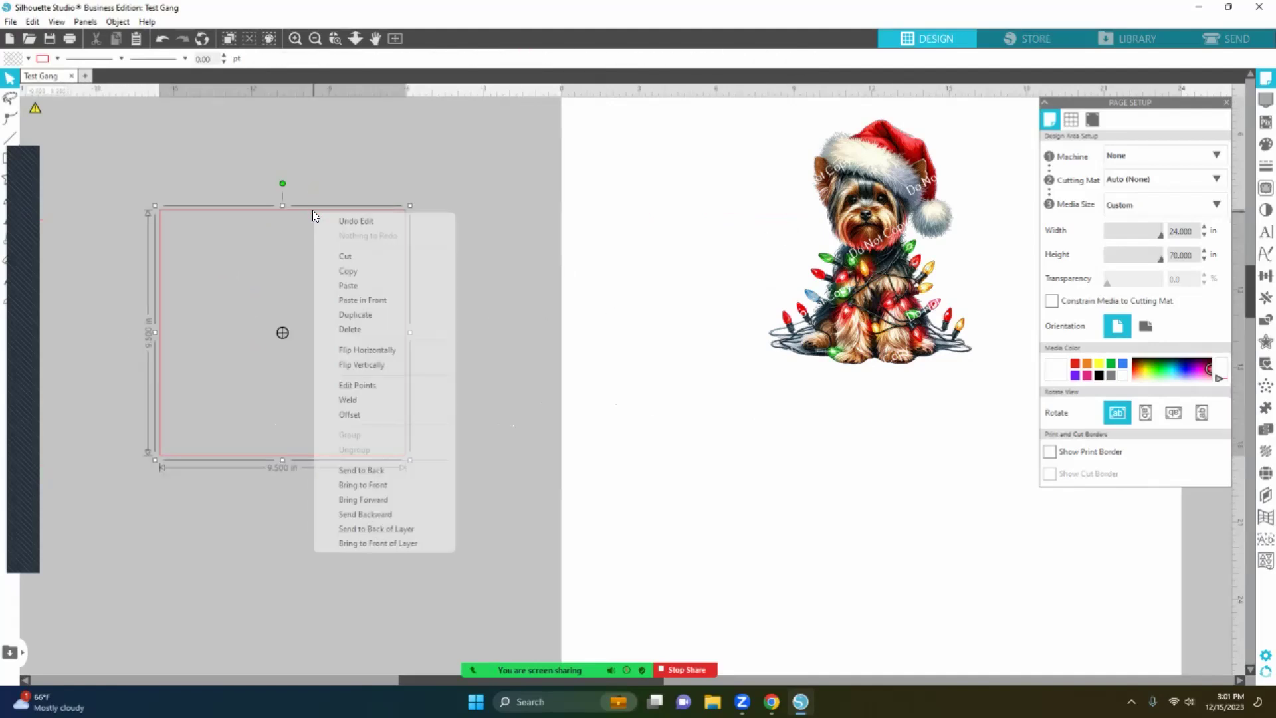
{"action": "left_click", "coordinate": [307, 56]}
{"action": "mouse_move", "coordinate": [256, 55]}
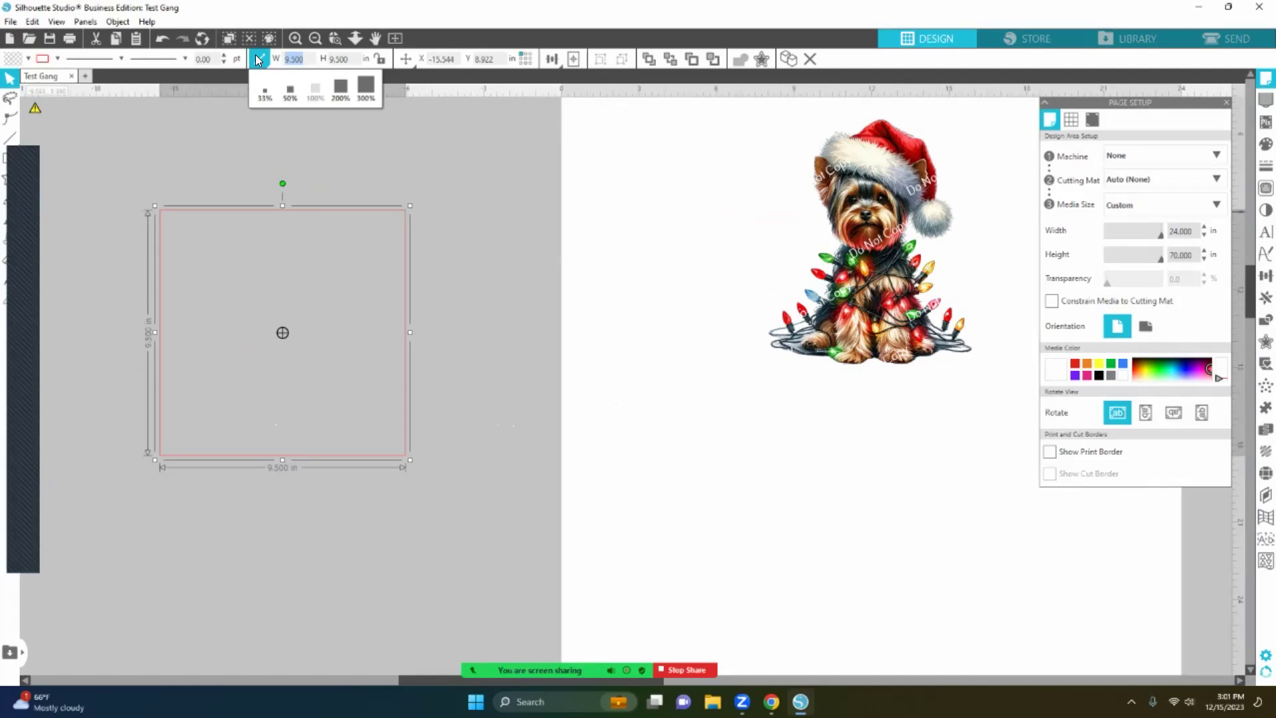
{"action": "type", "text": "4."}
{"action": "key", "text": "Return"}
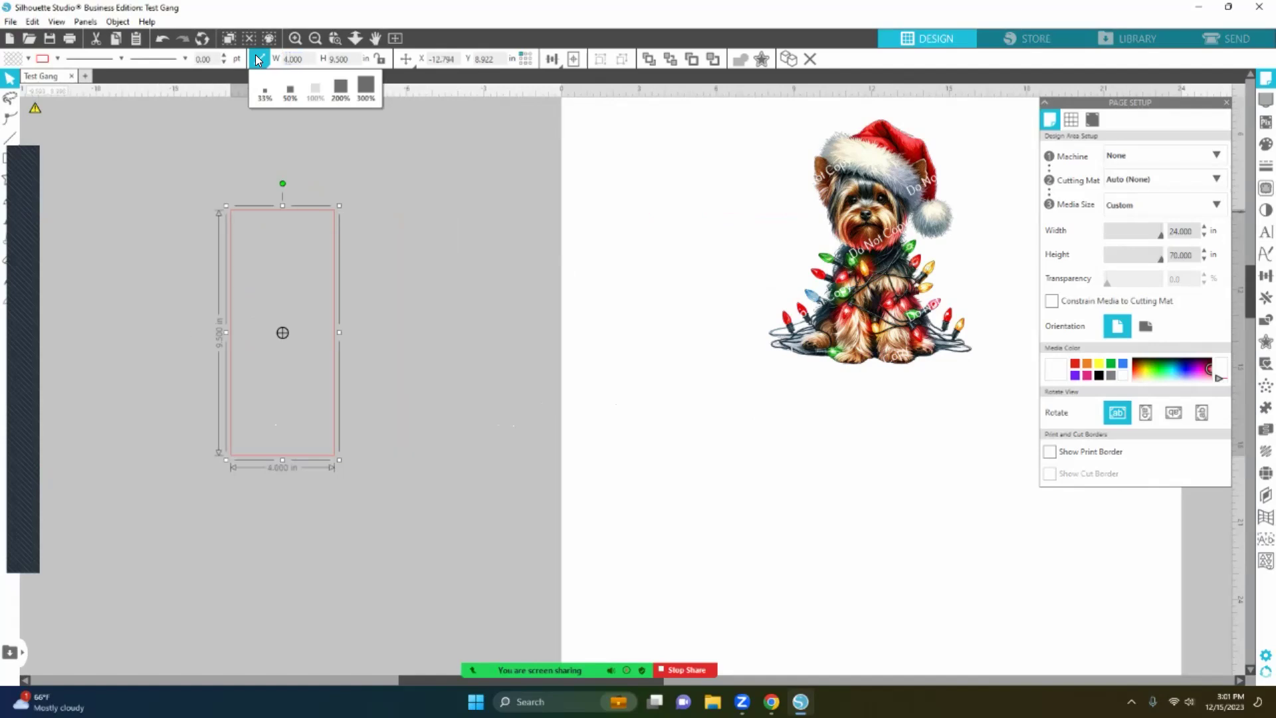
{"action": "left_click", "coordinate": [340, 60]}
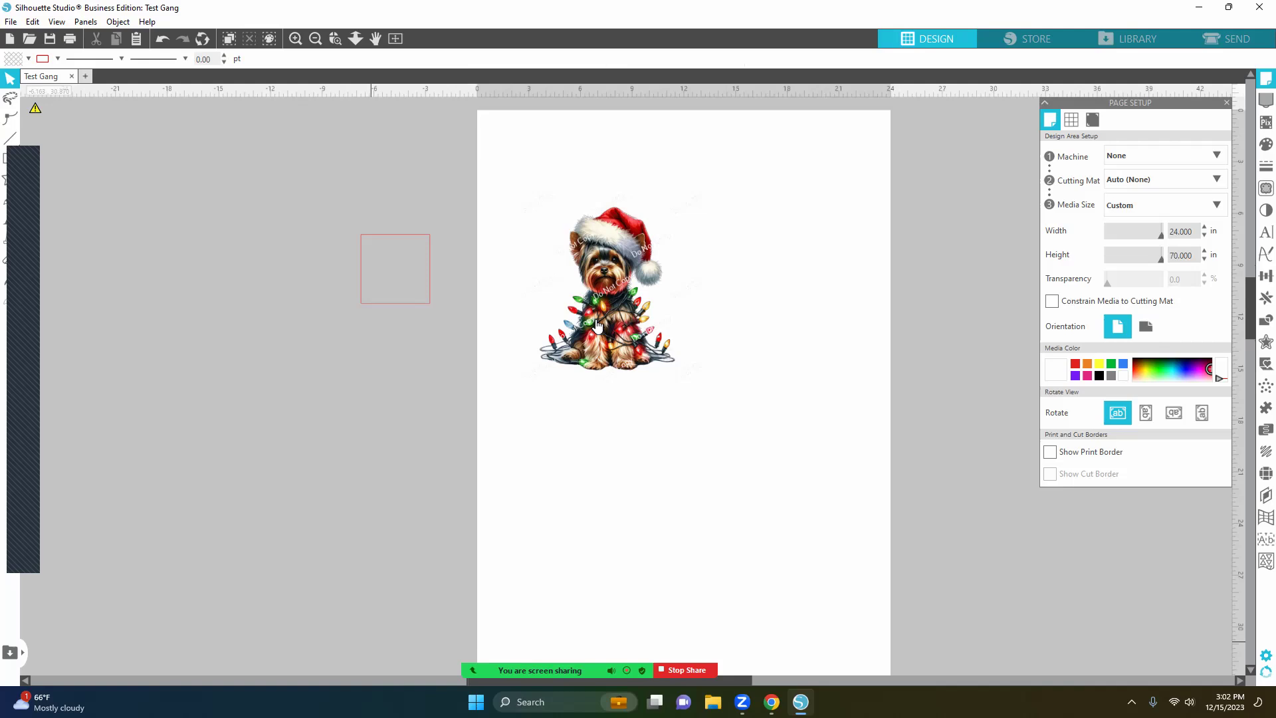
{"action": "left_click_drag", "start_coordinate": [596, 325], "coordinate": [571, 220]}
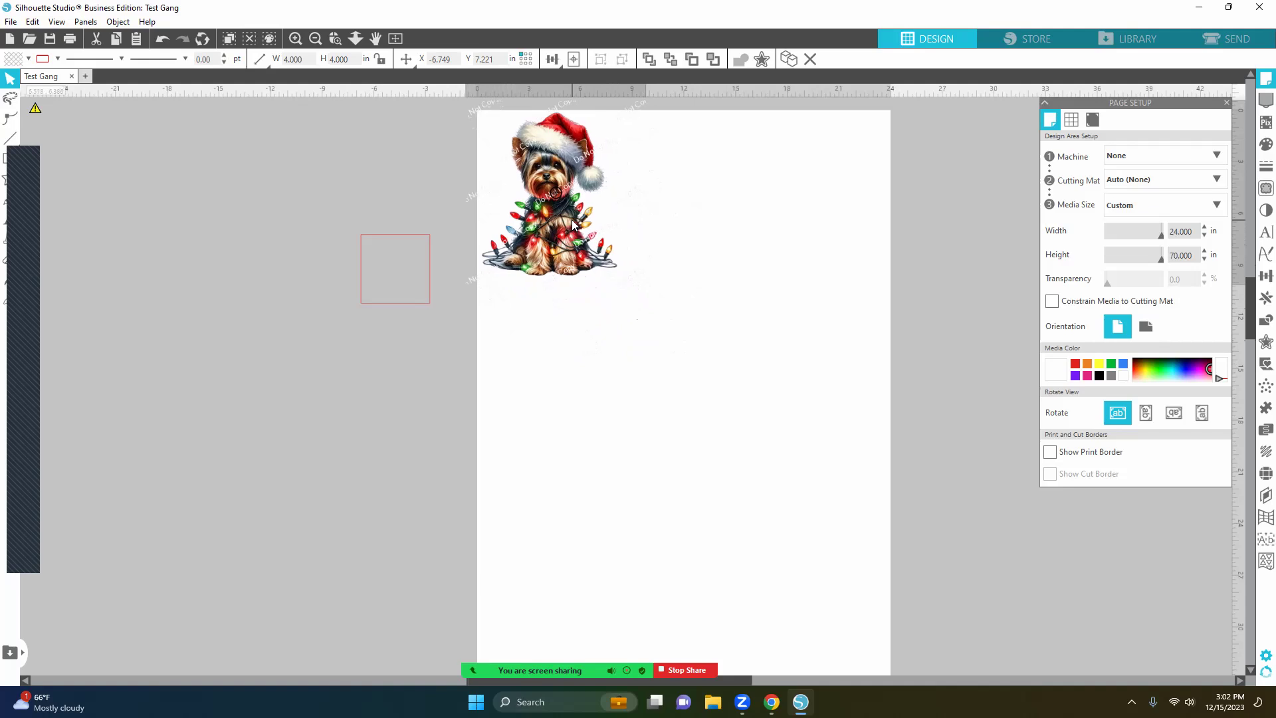
- Deselect the Yorkie and switch the side panel to Replicate from the Panels menu
{"action": "left_click", "coordinate": [399, 213]}
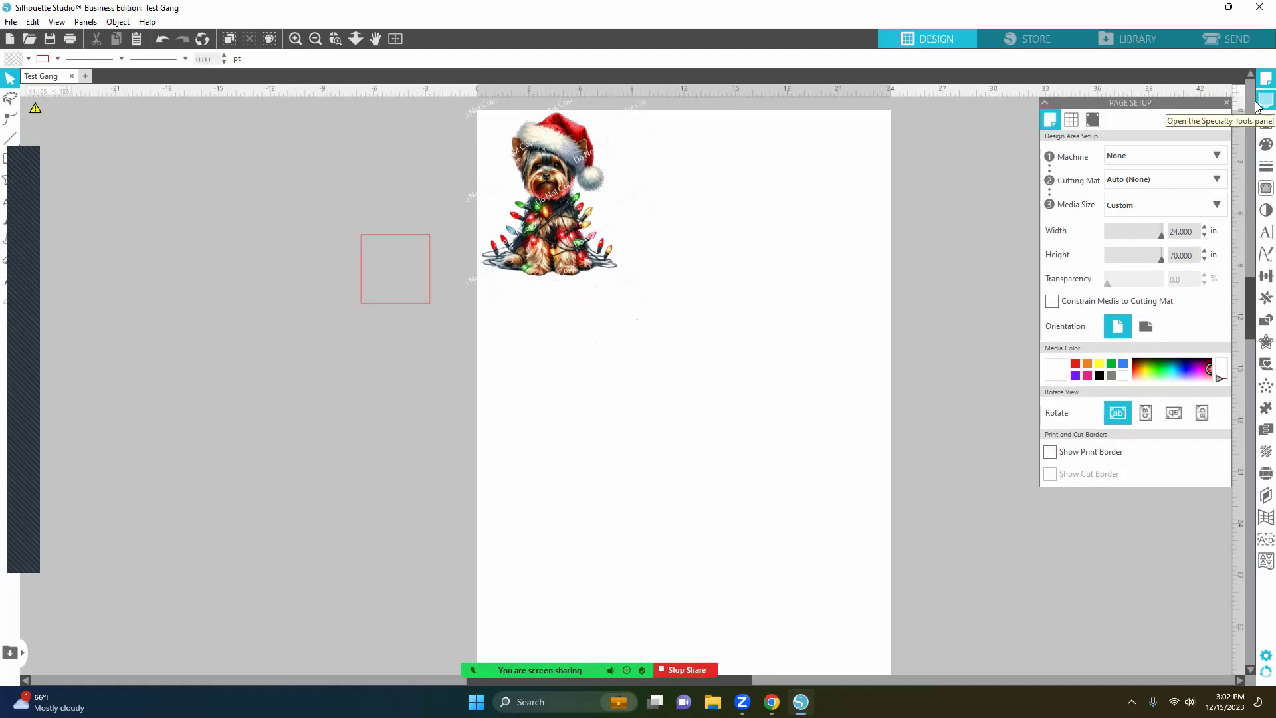
{"action": "left_click", "coordinate": [85, 22]}
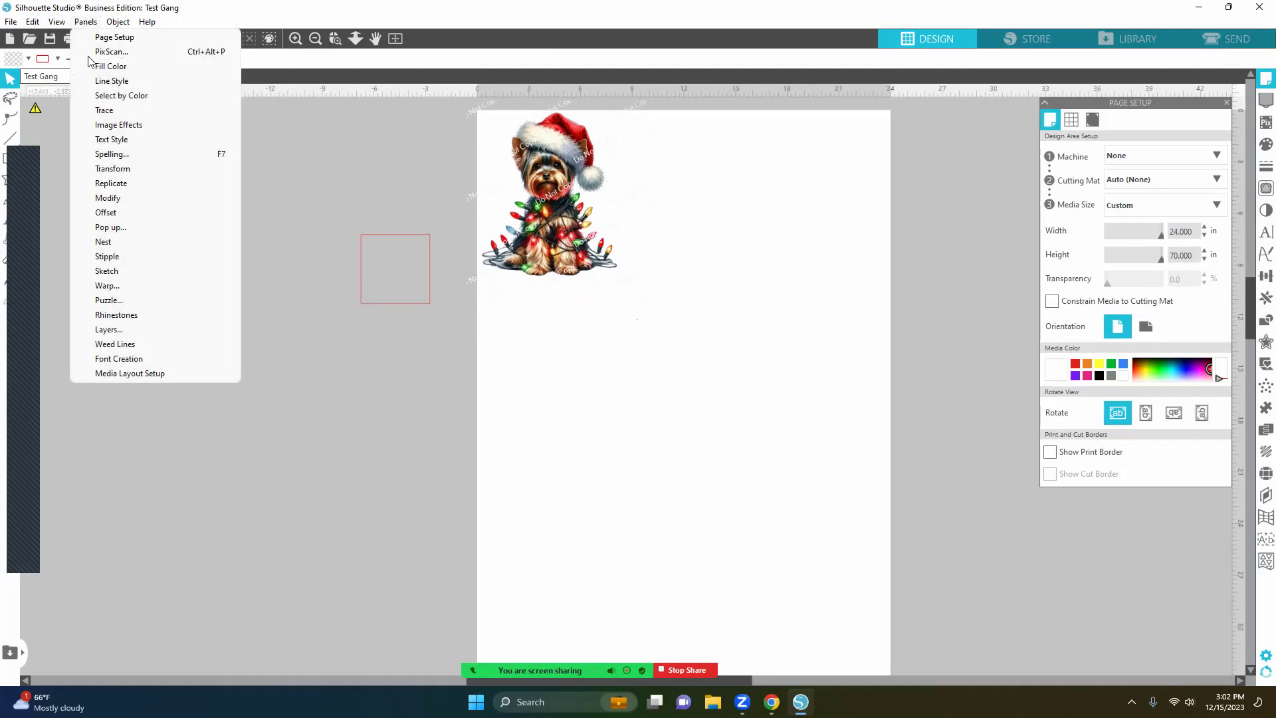
{"action": "left_click", "coordinate": [111, 185]}
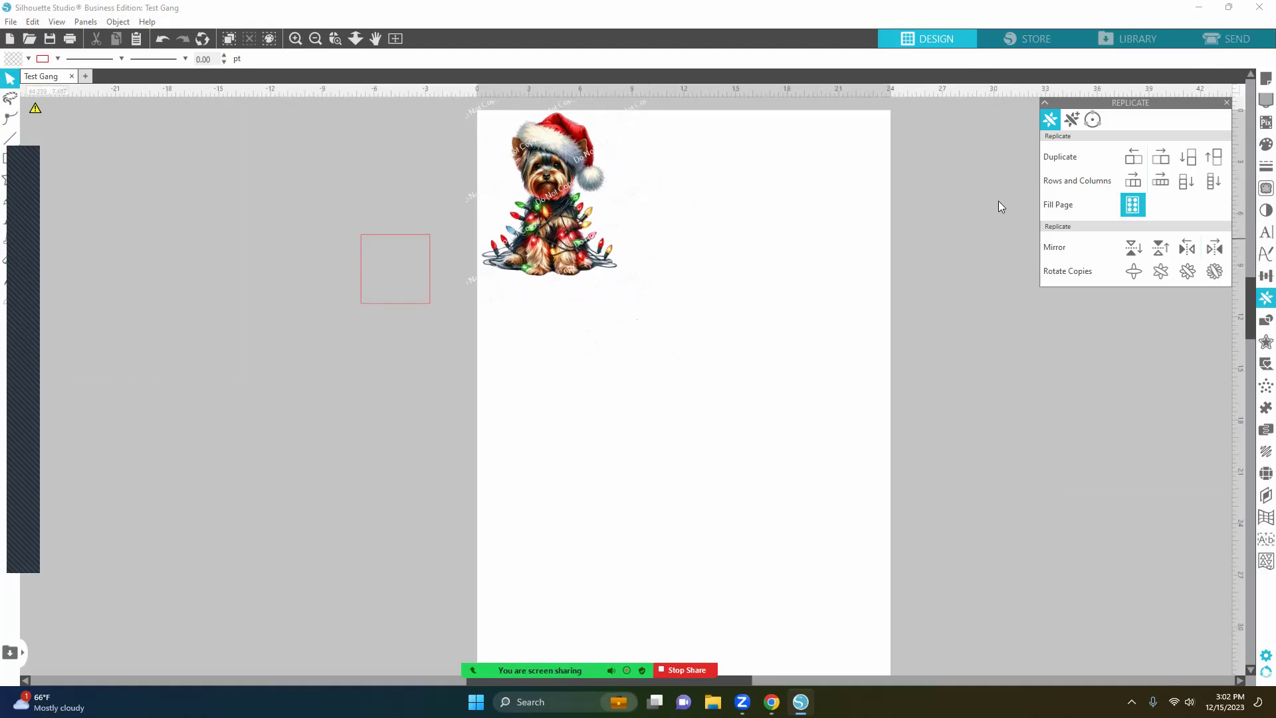
- Fill the page with Yorkie copies and drag the resulting grid left off the page
{"action": "left_click", "coordinate": [568, 212]}
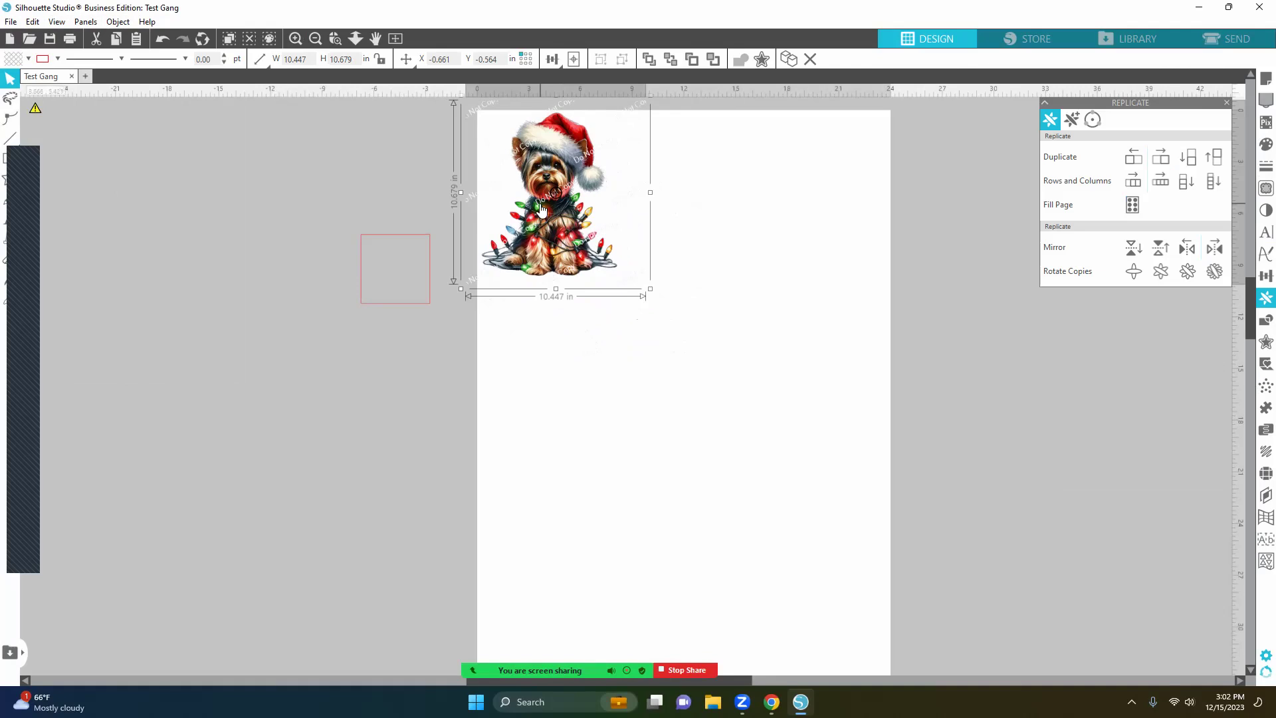
{"action": "left_click", "coordinate": [1134, 206]}
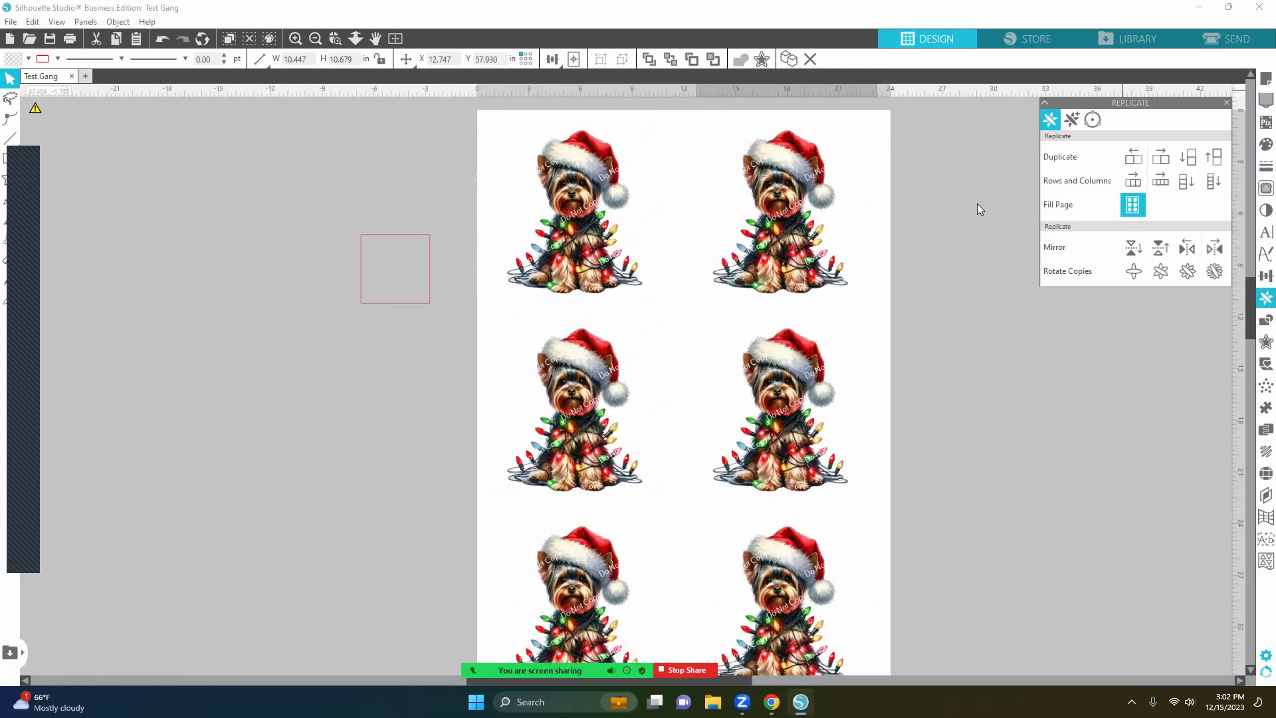
{"action": "left_click", "coordinate": [316, 38]}
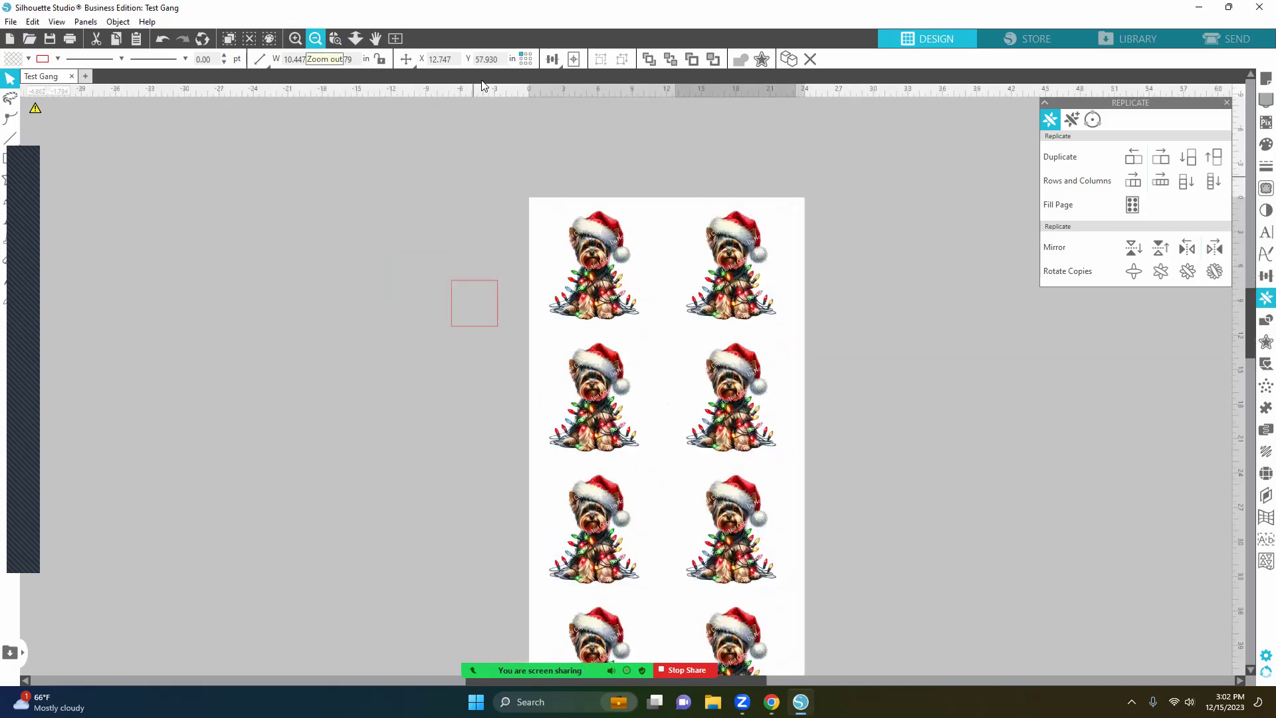
{"action": "scroll", "coordinate": [904, 346], "scroll_direction": "down", "scroll_amount": 2}
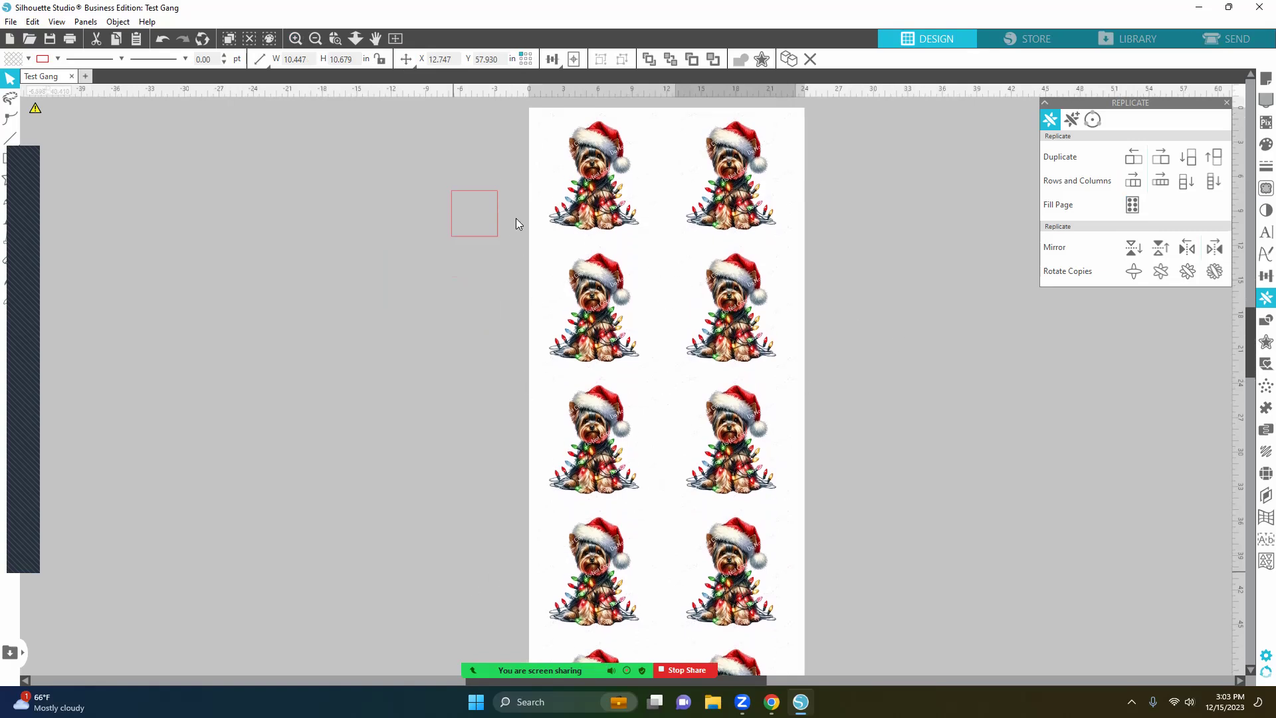
{"action": "left_click_drag", "start_coordinate": [484, 266], "coordinate": [807, 602]}
{"action": "left_click_drag", "start_coordinate": [608, 501], "coordinate": [382, 498]}
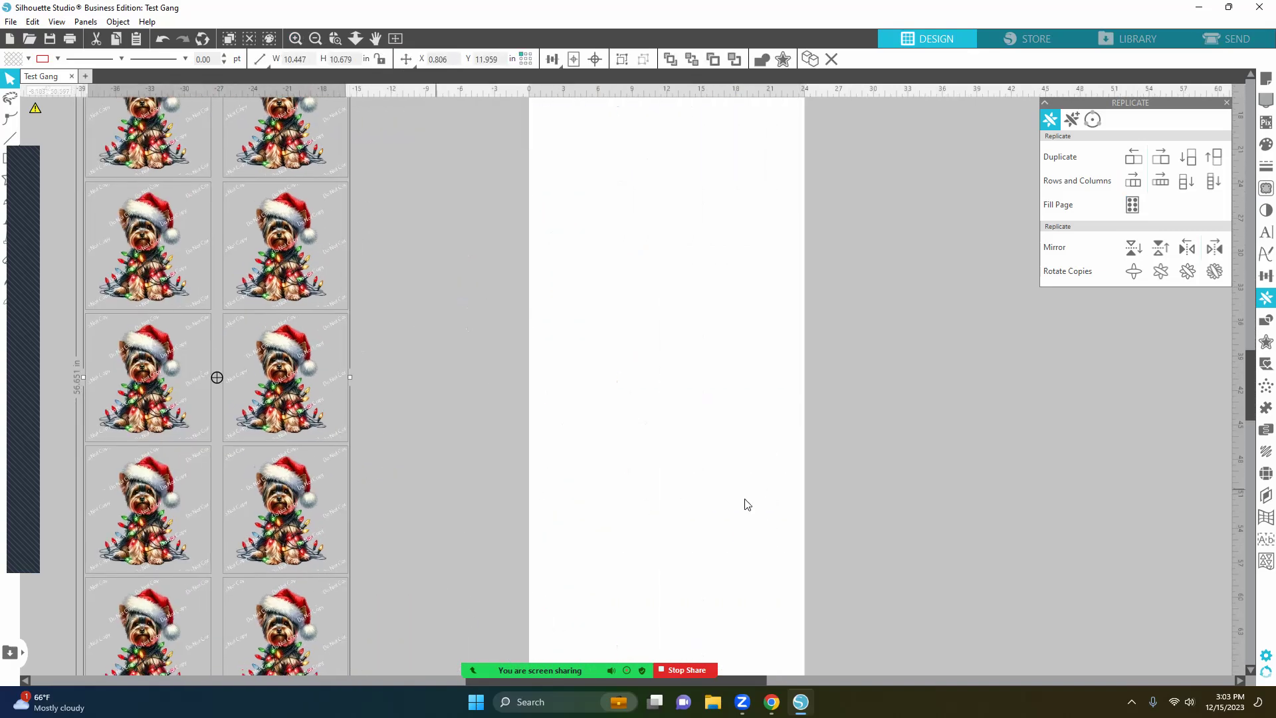
- Zoom in and set the left dog into the page's top-left corner
{"action": "scroll", "coordinate": [743, 505], "scroll_direction": "up", "scroll_amount": 5}
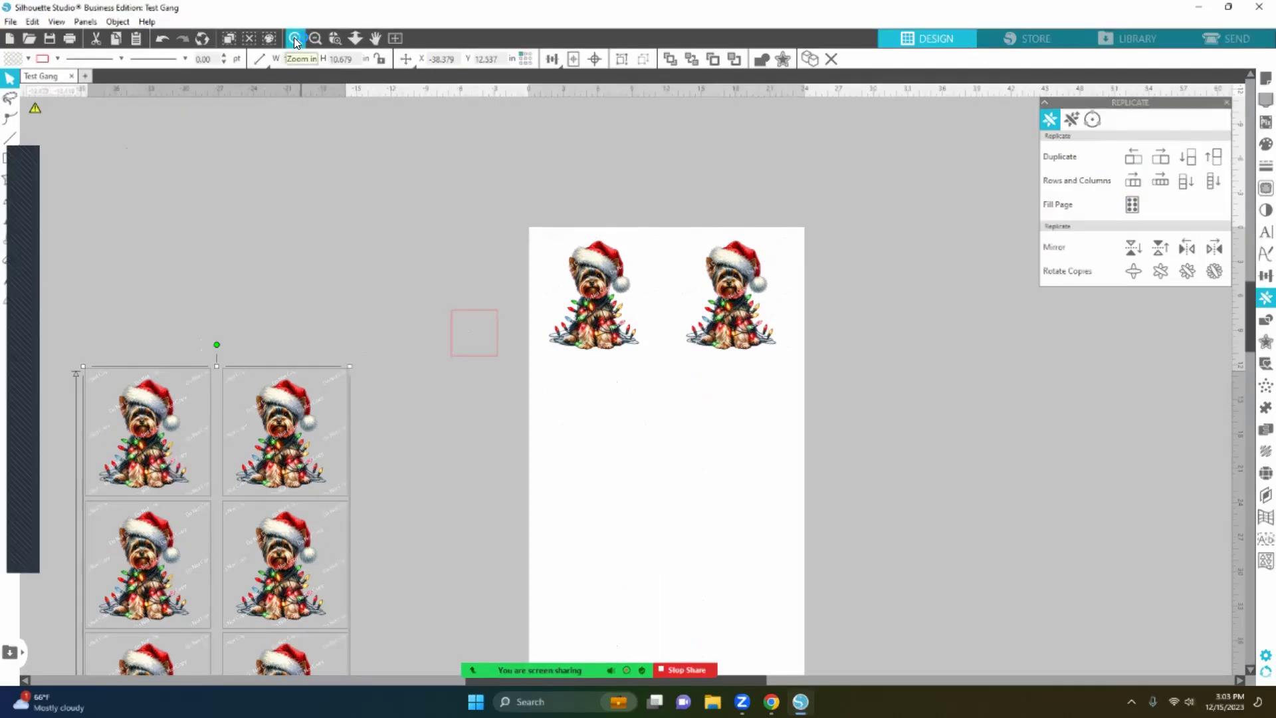
{"action": "left_click", "coordinate": [294, 37]}
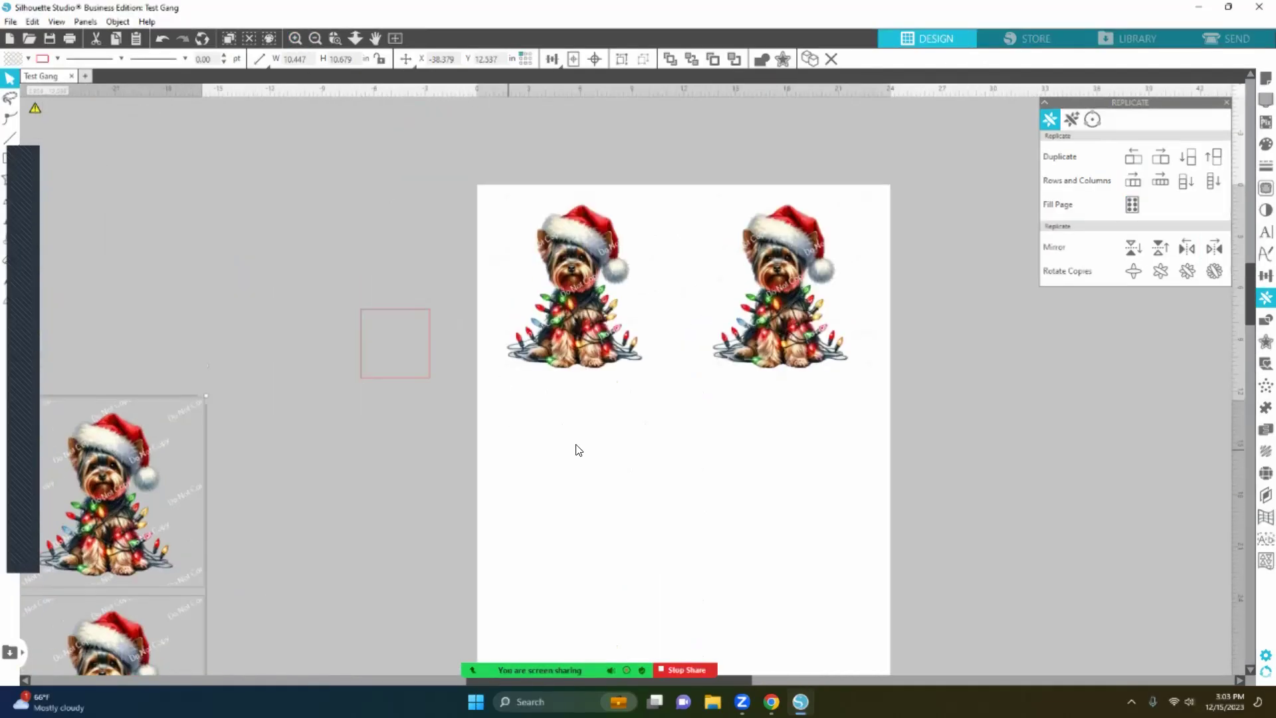
{"action": "left_click", "coordinate": [614, 336]}
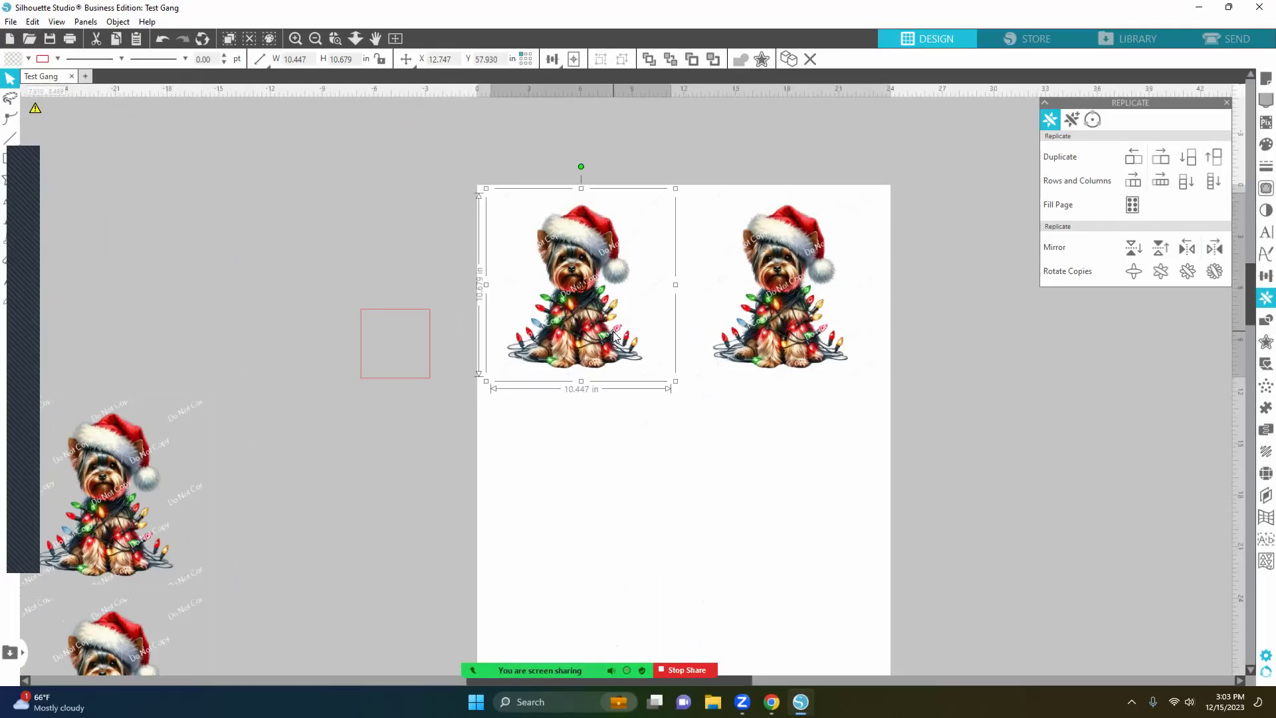
{"action": "key", "text": "Left"}
{"action": "key", "text": "Left"}
{"action": "key", "text": "Left"}
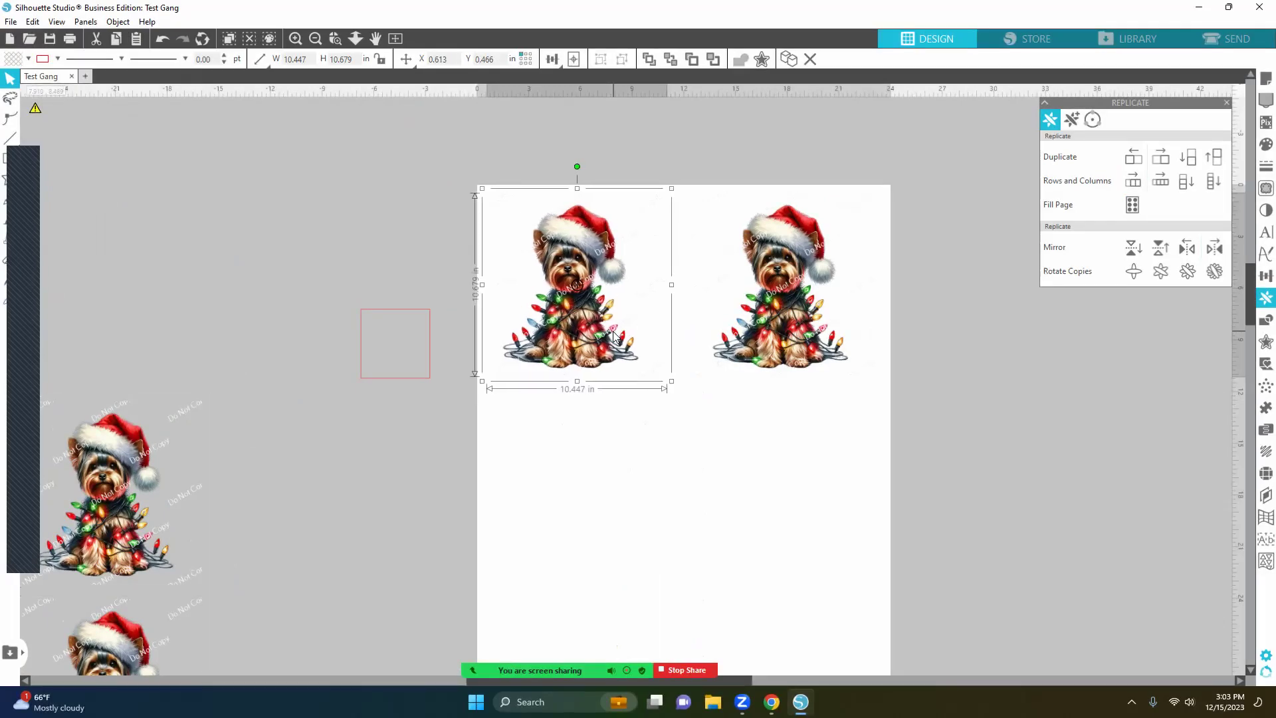
{"action": "left_click_drag", "start_coordinate": [575, 323], "coordinate": [554, 305]}
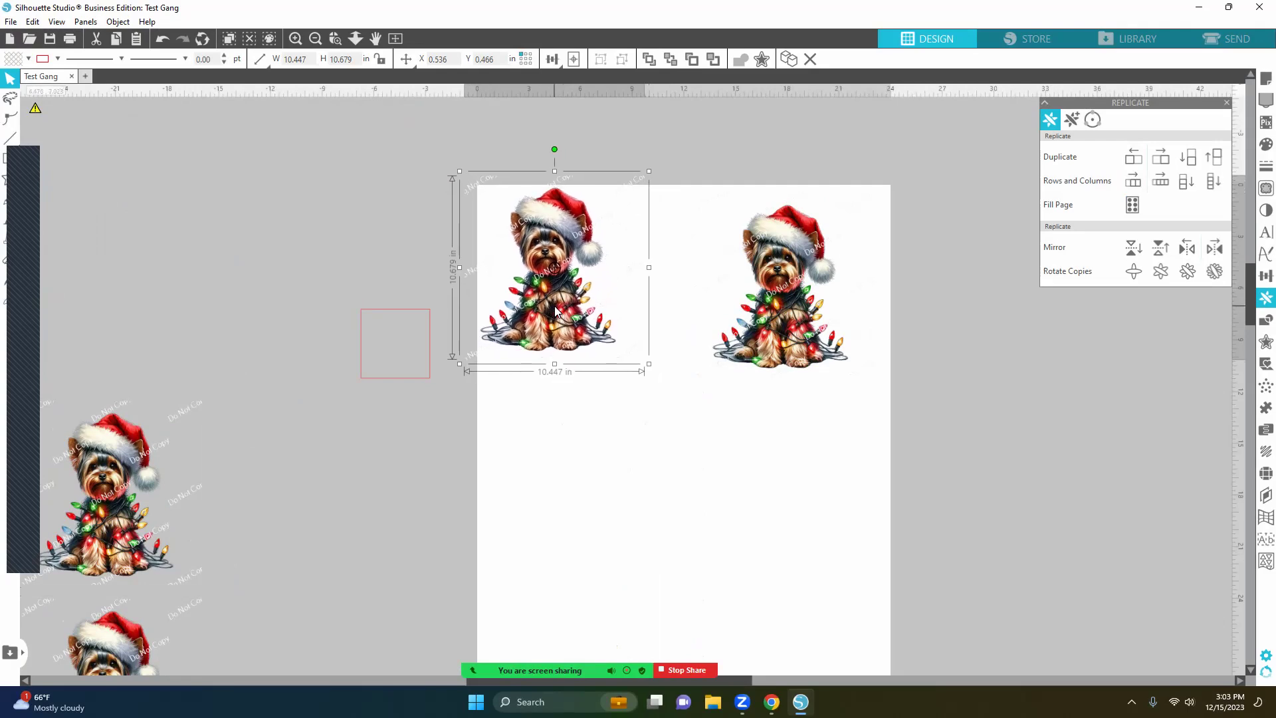
- Push the right dog to the edge, duplicate it into the middle and rotate it 180°
{"action": "left_click", "coordinate": [774, 306]}
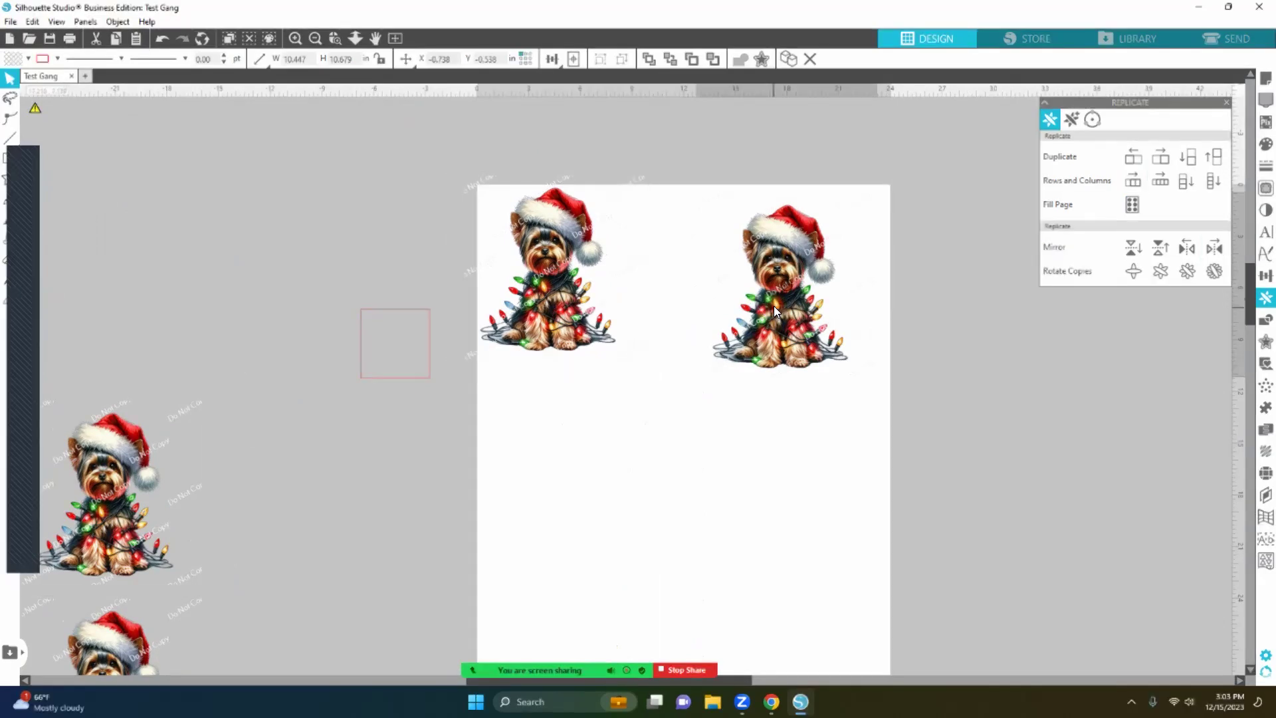
{"action": "left_click_drag", "start_coordinate": [775, 305], "coordinate": [812, 288]}
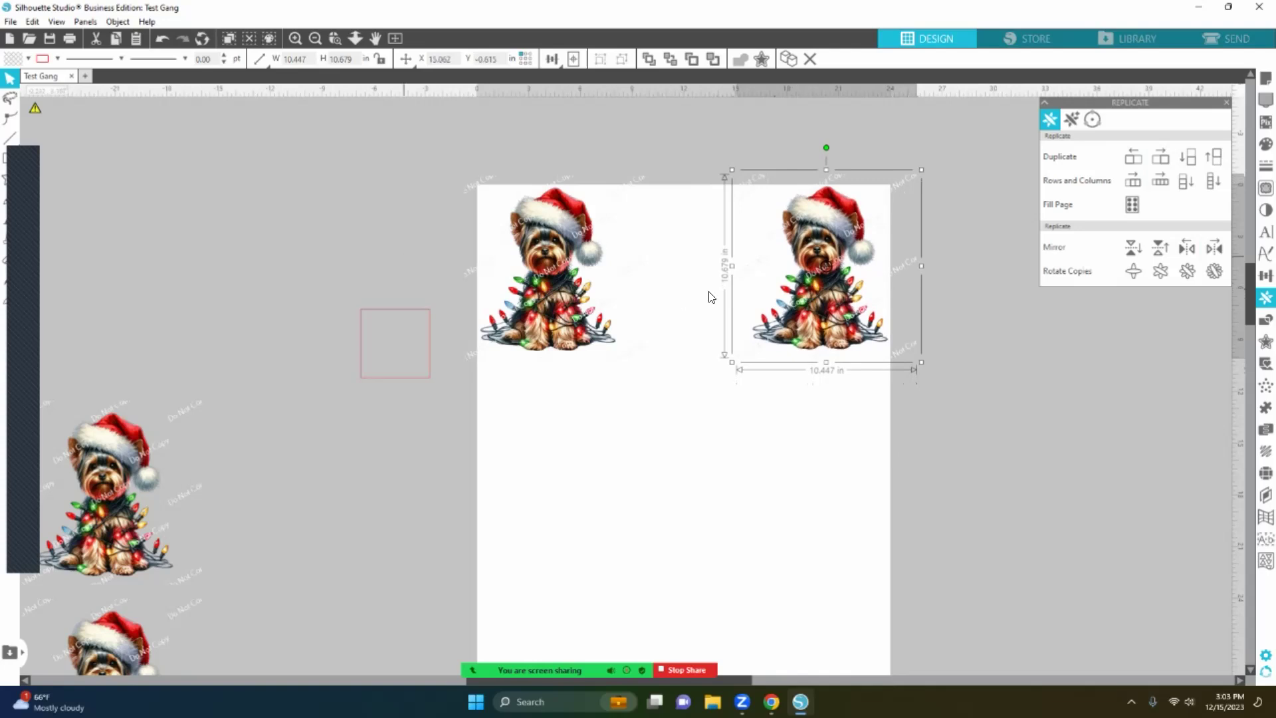
{"action": "right_click", "coordinate": [833, 304]}
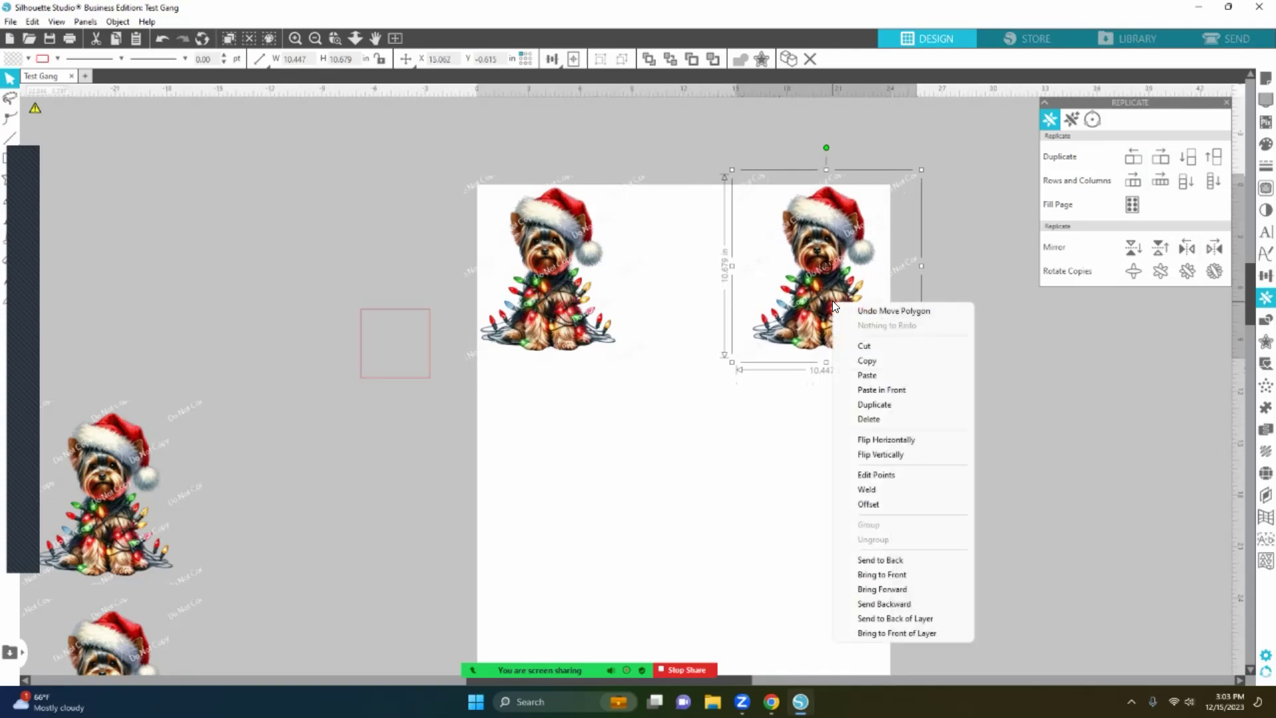
{"action": "left_click", "coordinate": [871, 404]}
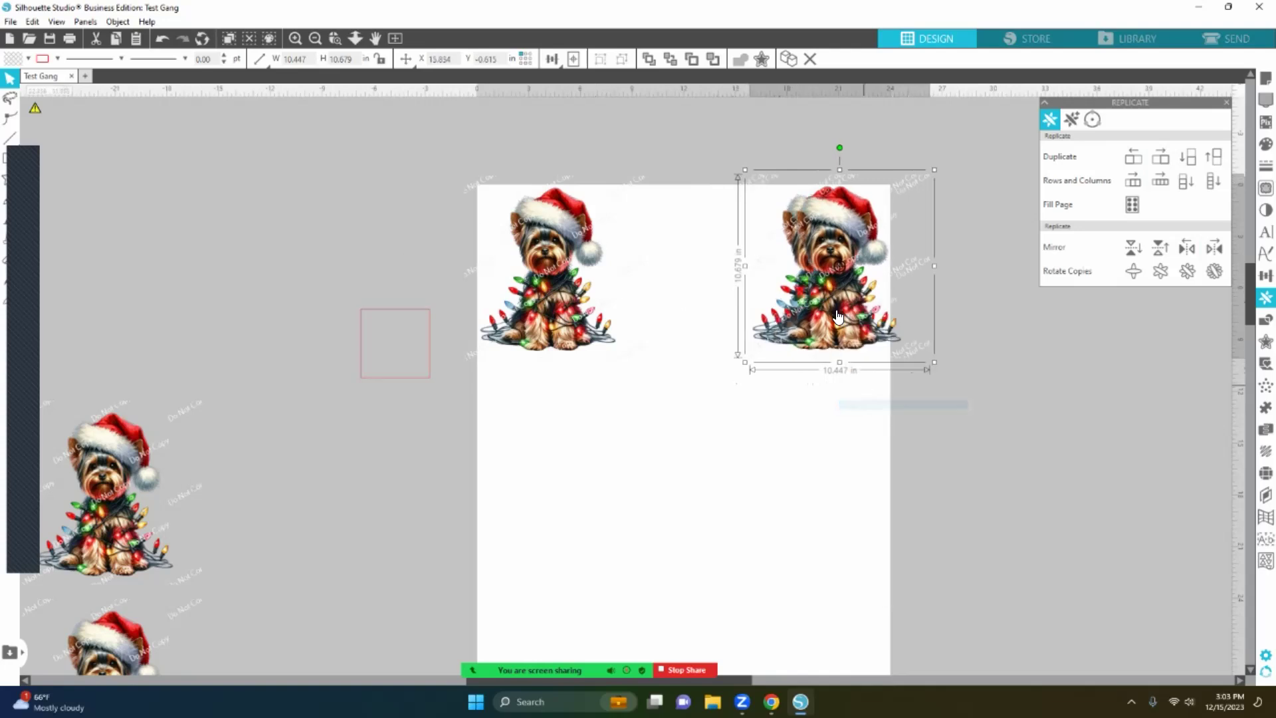
{"action": "left_click_drag", "start_coordinate": [838, 317], "coordinate": [698, 308]}
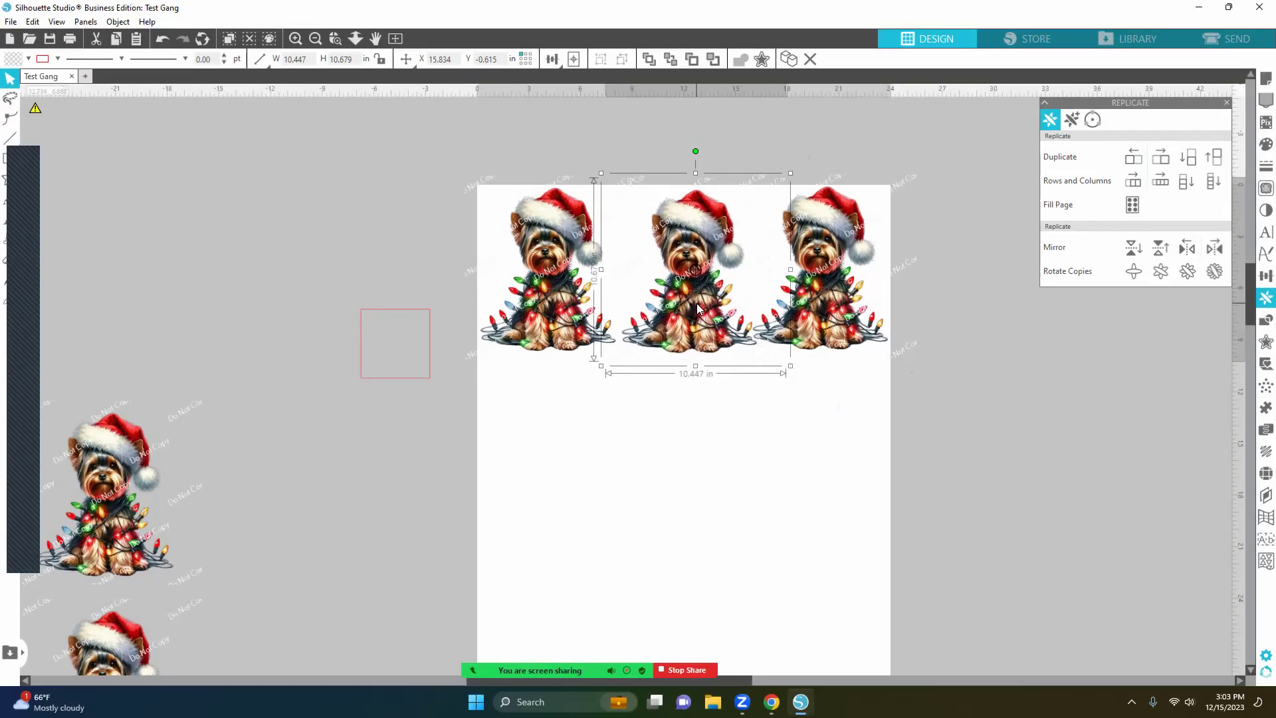
{"action": "left_click_drag", "start_coordinate": [708, 155], "coordinate": [692, 465]}
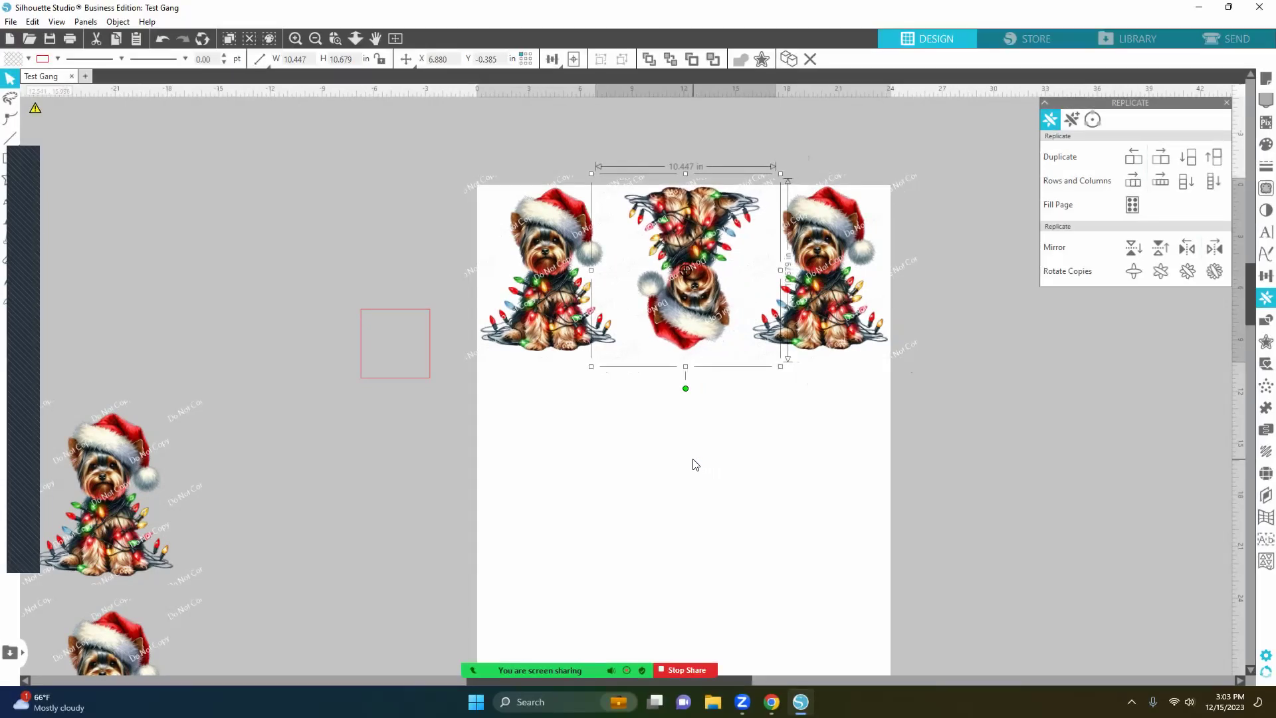
- Duplicate the upside-down dog and park the copy beside the page's left edge
{"action": "right_click", "coordinate": [693, 342]}
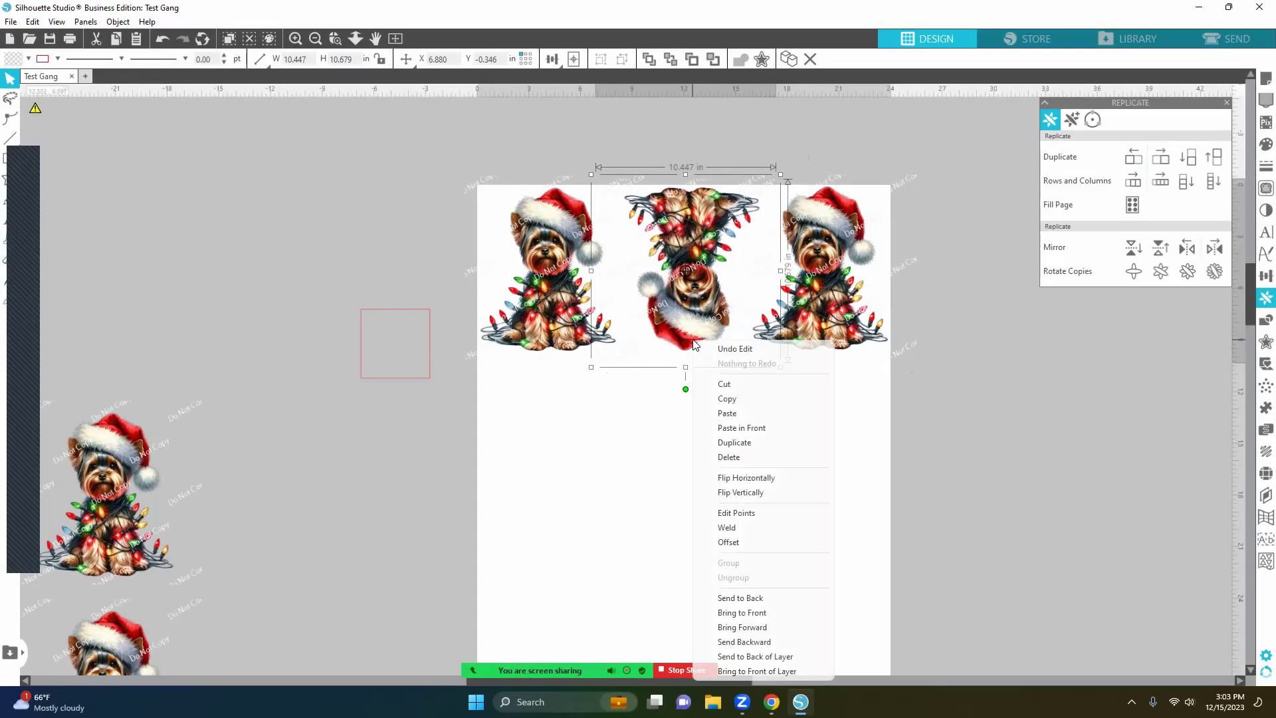
{"action": "left_click", "coordinate": [728, 442]}
{"action": "left_click_drag", "start_coordinate": [746, 314], "coordinate": [971, 493]}
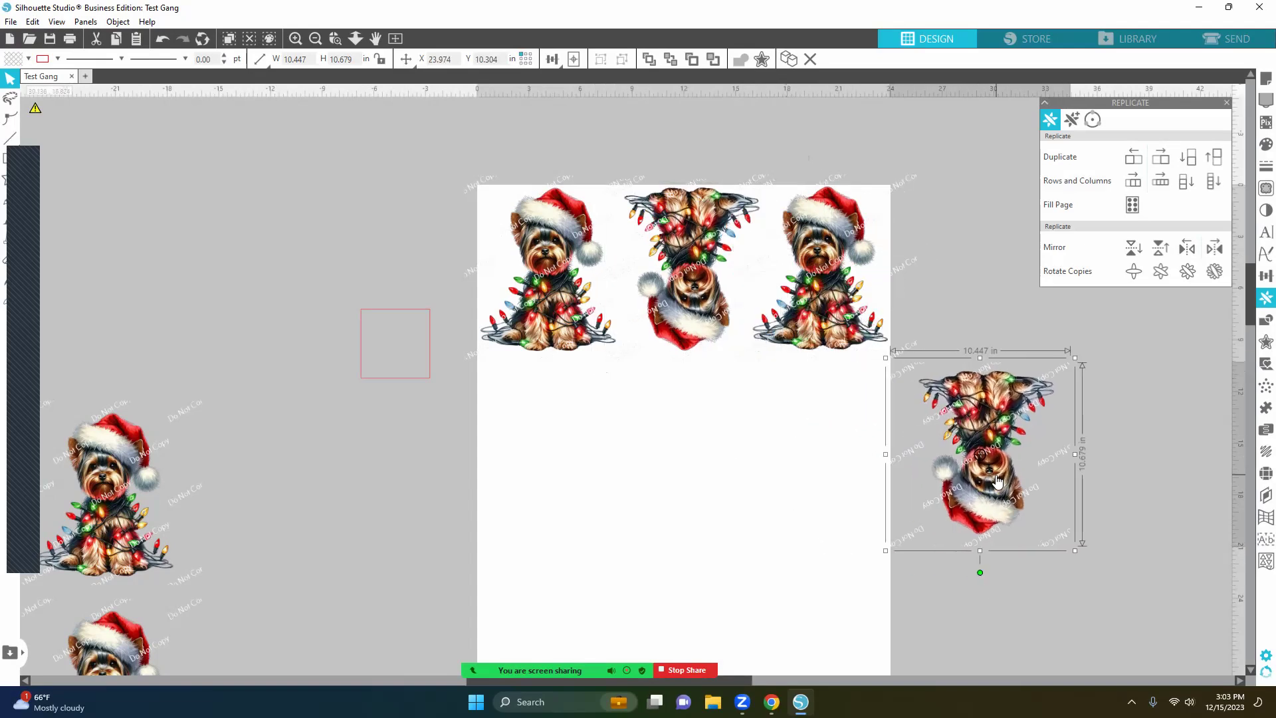
{"action": "left_click_drag", "start_coordinate": [897, 452], "coordinate": [390, 452]}
{"action": "left_click_drag", "start_coordinate": [494, 480], "coordinate": [406, 420]}
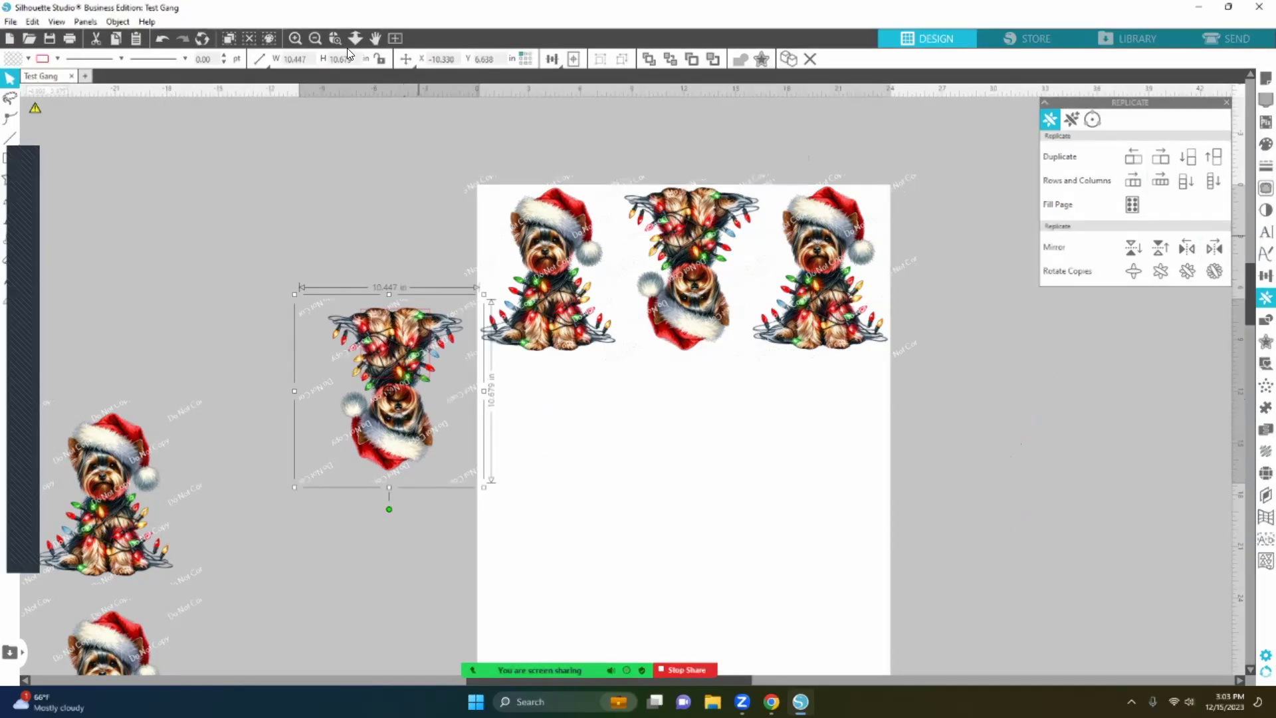
- Resize the spare upside-down Yorkie to 4 in wide with proportions kept
{"action": "double_click", "coordinate": [276, 56]}
{"action": "type", "text": "4."}
{"action": "key", "text": "Return"}
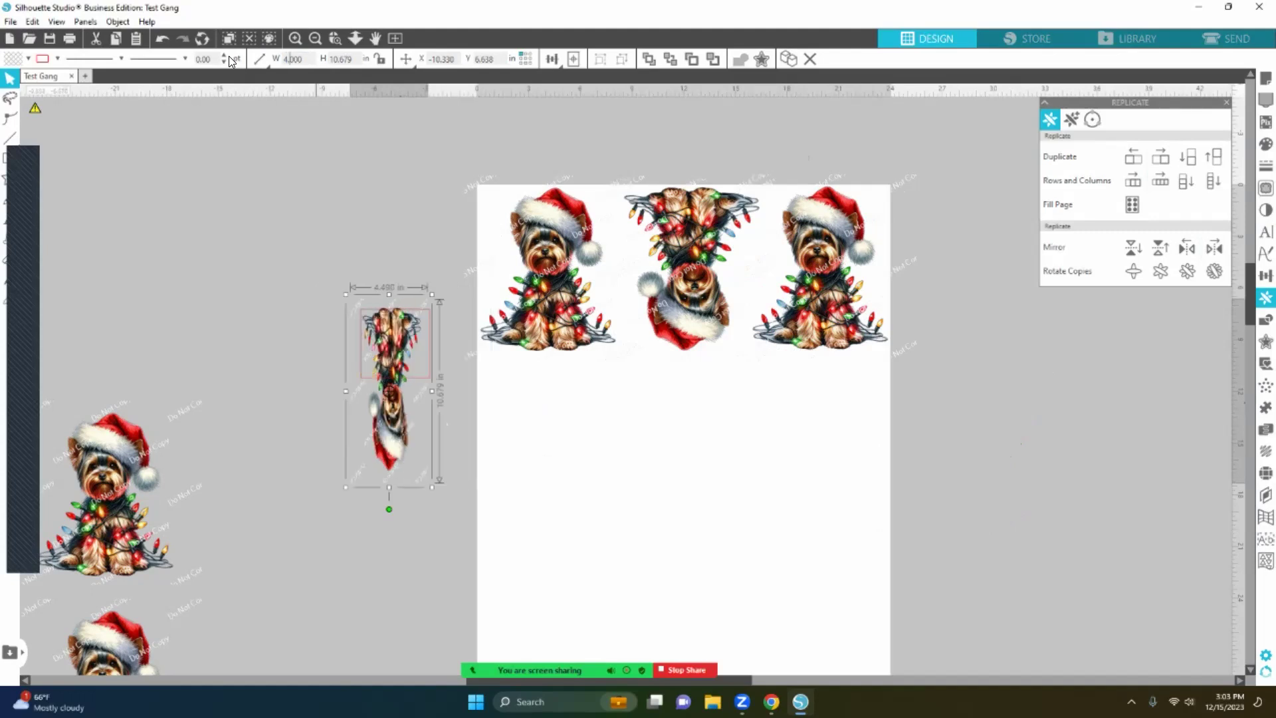
{"action": "key", "text": "ctrl+z"}
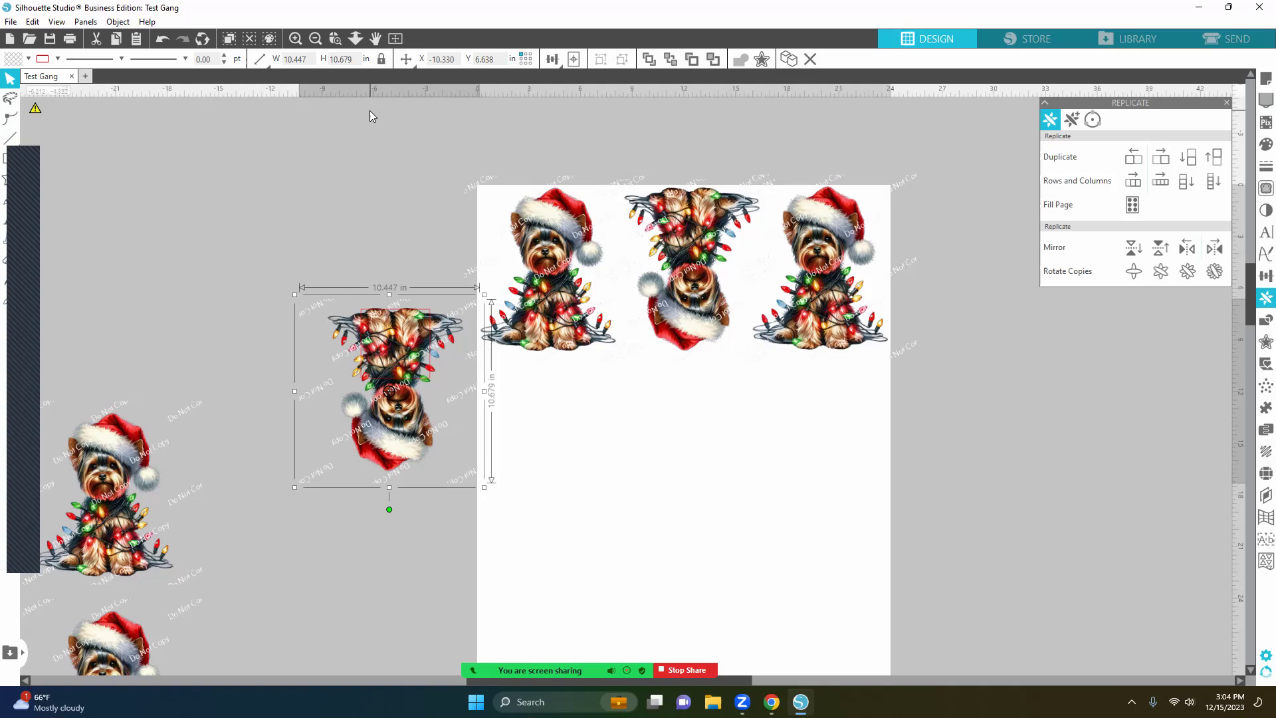
{"action": "mouse_move", "coordinate": [265, 62]}
{"action": "type", "text": "4."}
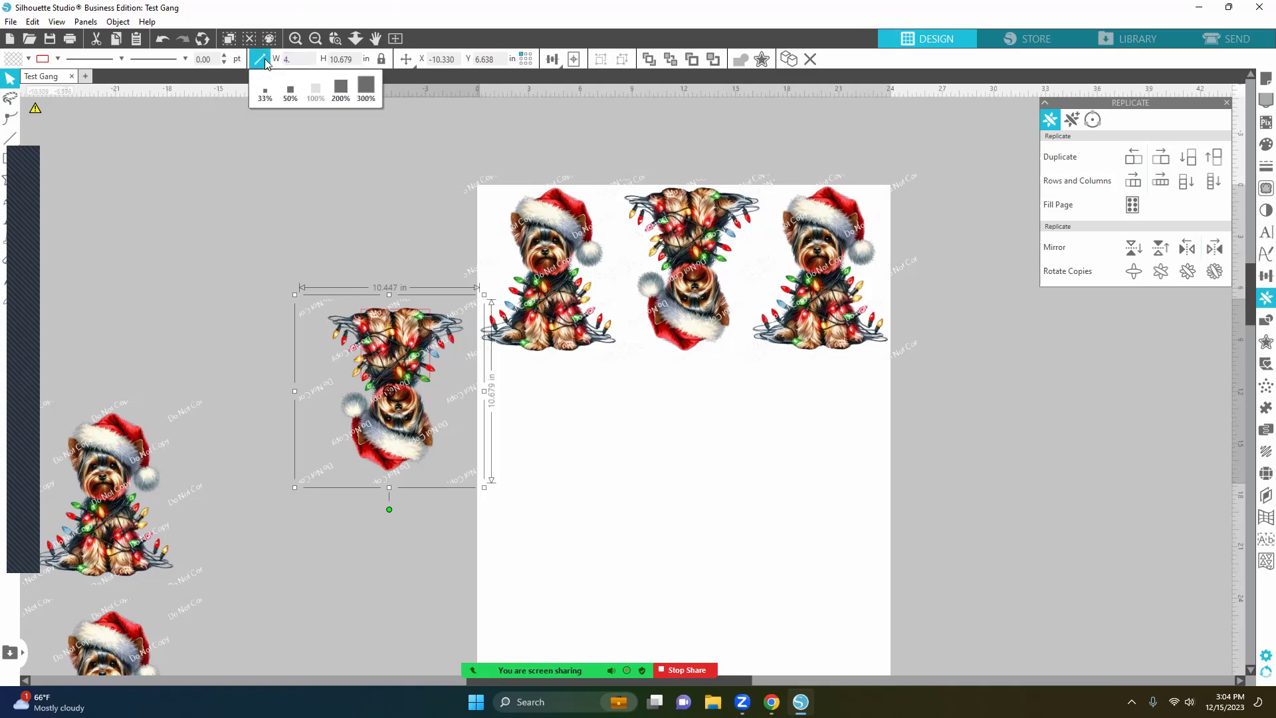
{"action": "key", "text": "Return"}
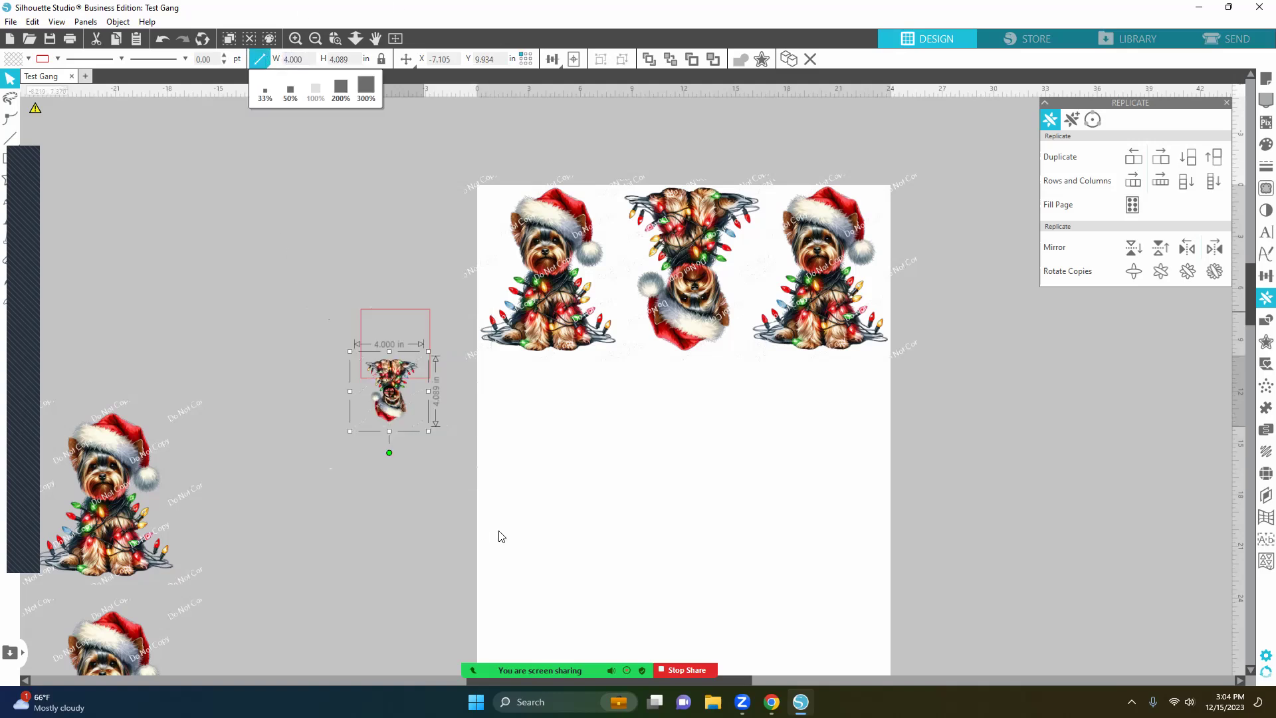
- Enlarge the small dog to about 4.3 in and bring it onto the page near the left dog
{"action": "left_click_drag", "start_coordinate": [390, 407], "coordinate": [393, 359]}
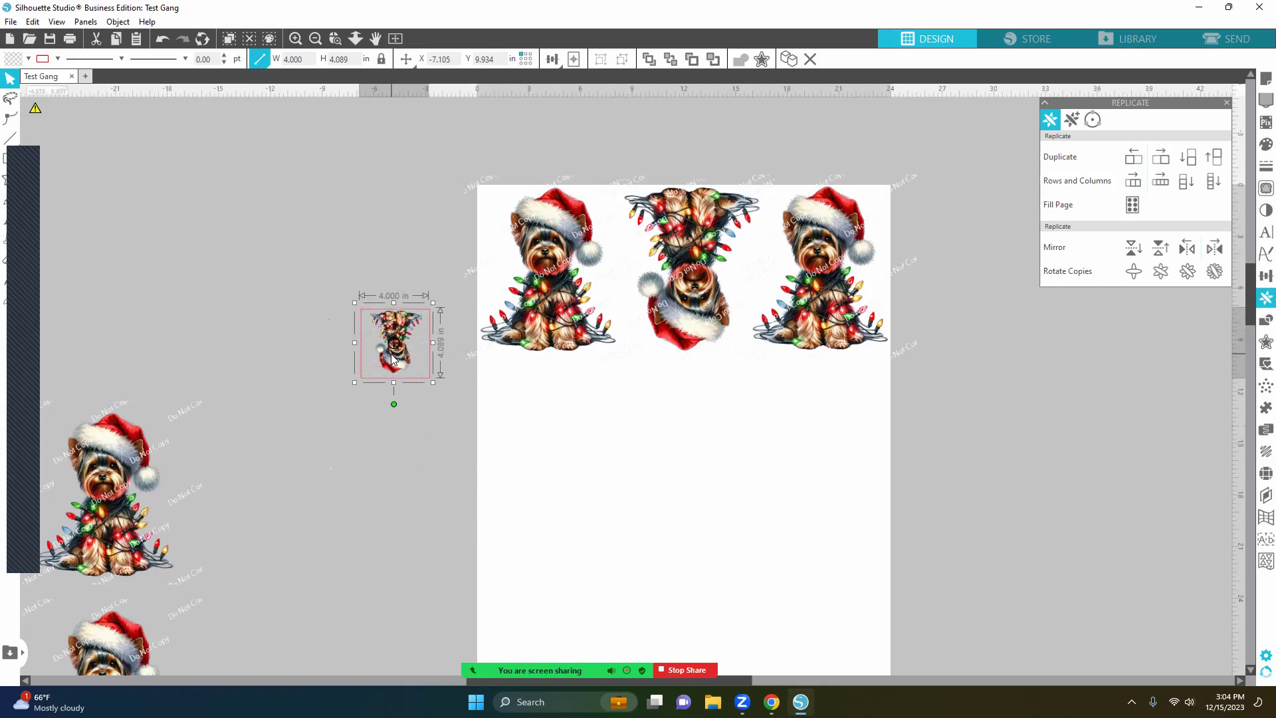
{"action": "left_click_drag", "start_coordinate": [392, 359], "coordinate": [395, 357]}
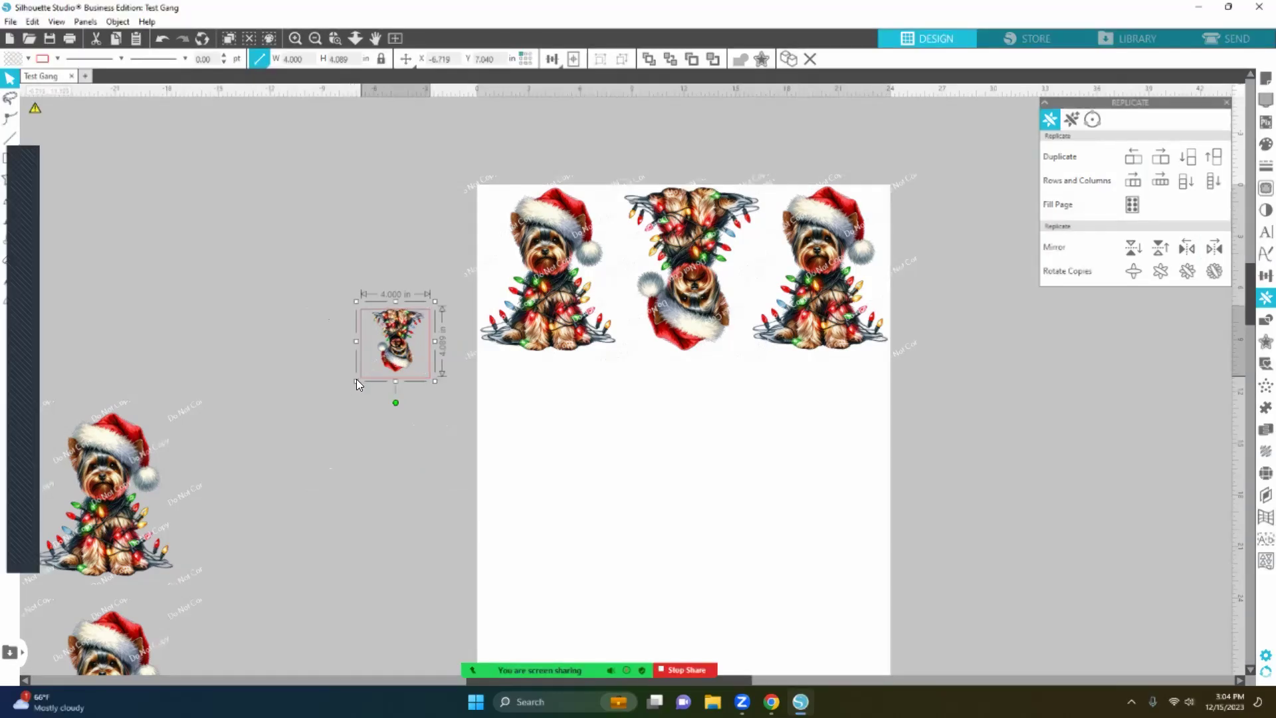
{"action": "left_click_drag", "start_coordinate": [356, 379], "coordinate": [351, 383]}
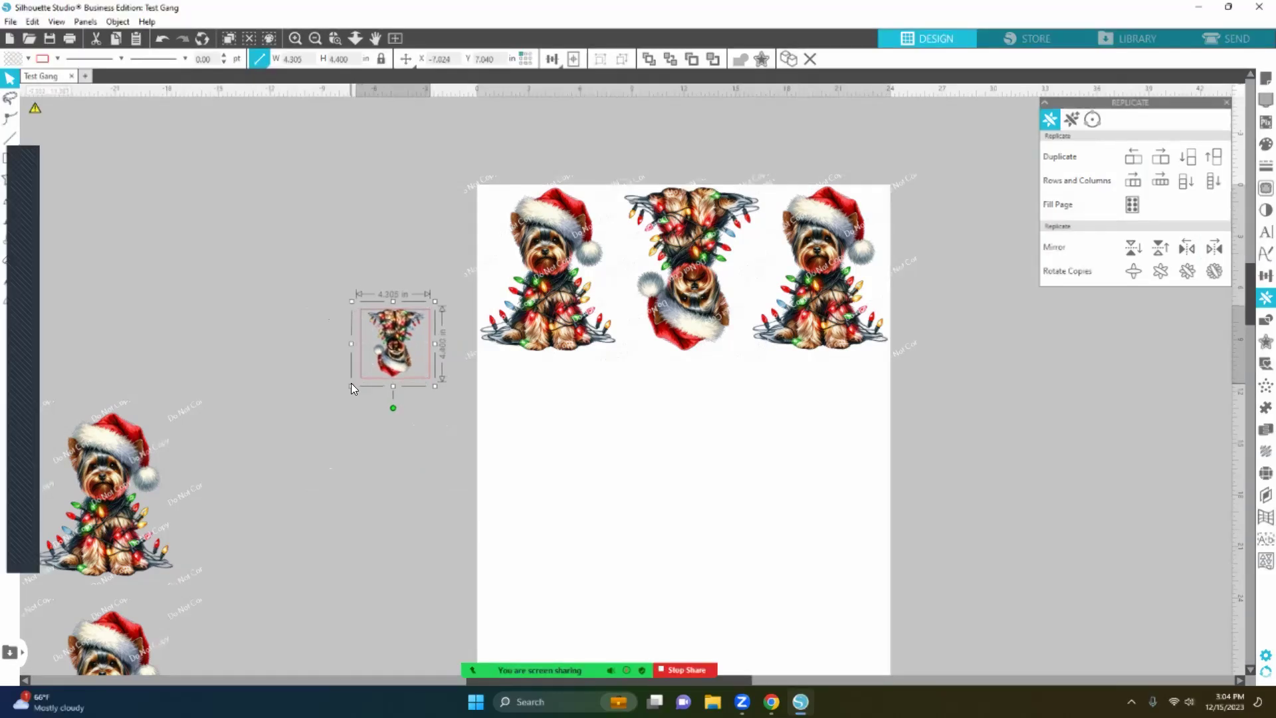
{"action": "left_click_drag", "start_coordinate": [394, 339], "coordinate": [618, 255]}
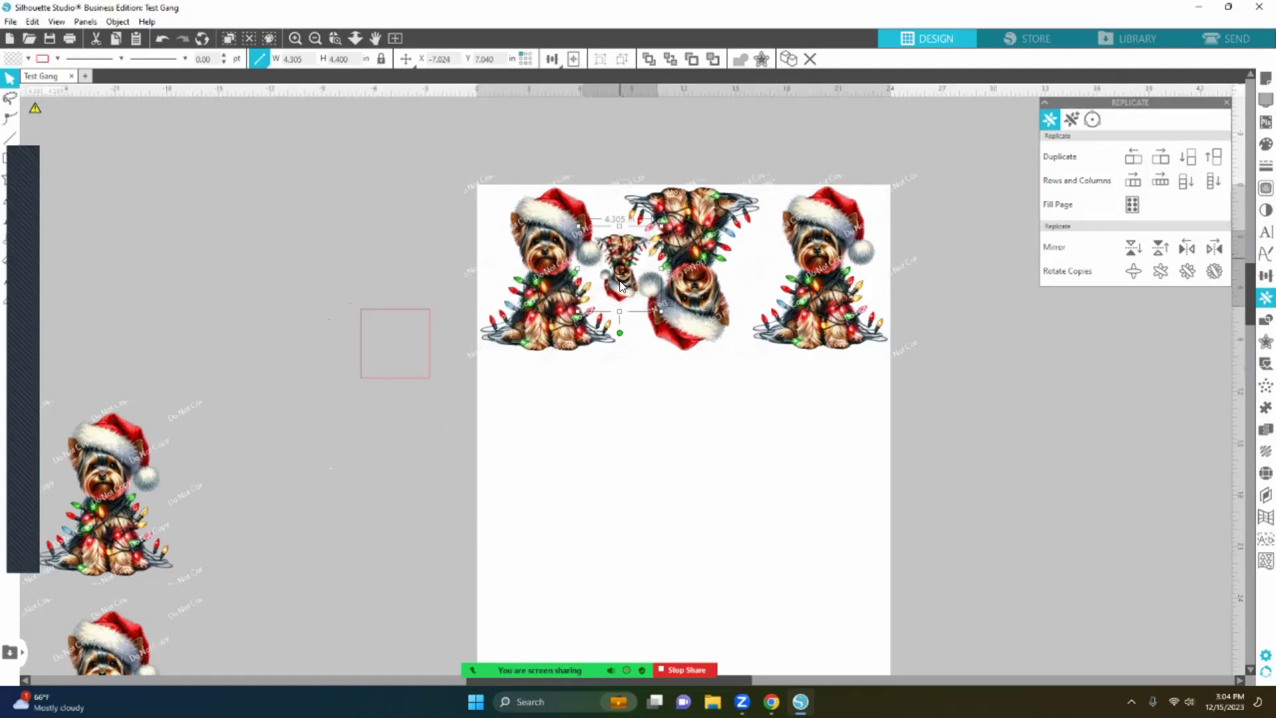
- Move the 4.305 in Yorkie into the gap beside the right dog, turn it upright and raise it
{"action": "left_click_drag", "start_coordinate": [621, 285], "coordinate": [750, 273]}
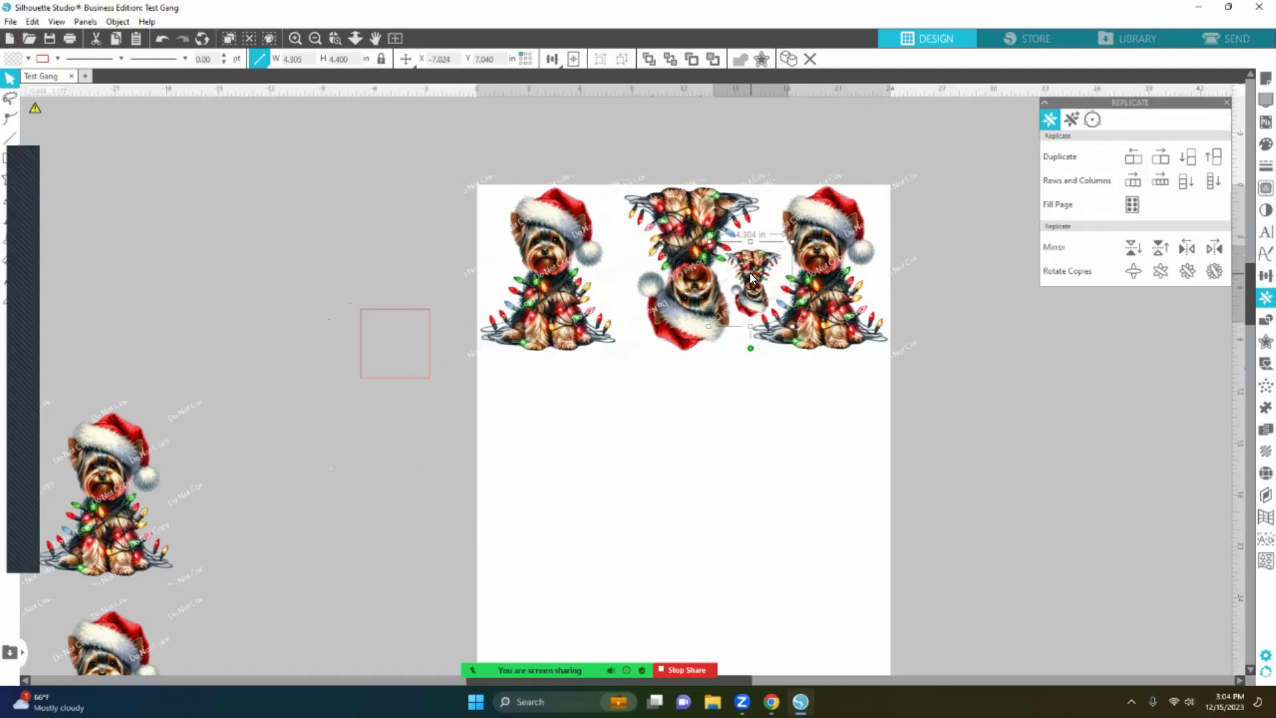
{"action": "left_click_drag", "start_coordinate": [750, 273], "coordinate": [749, 270]}
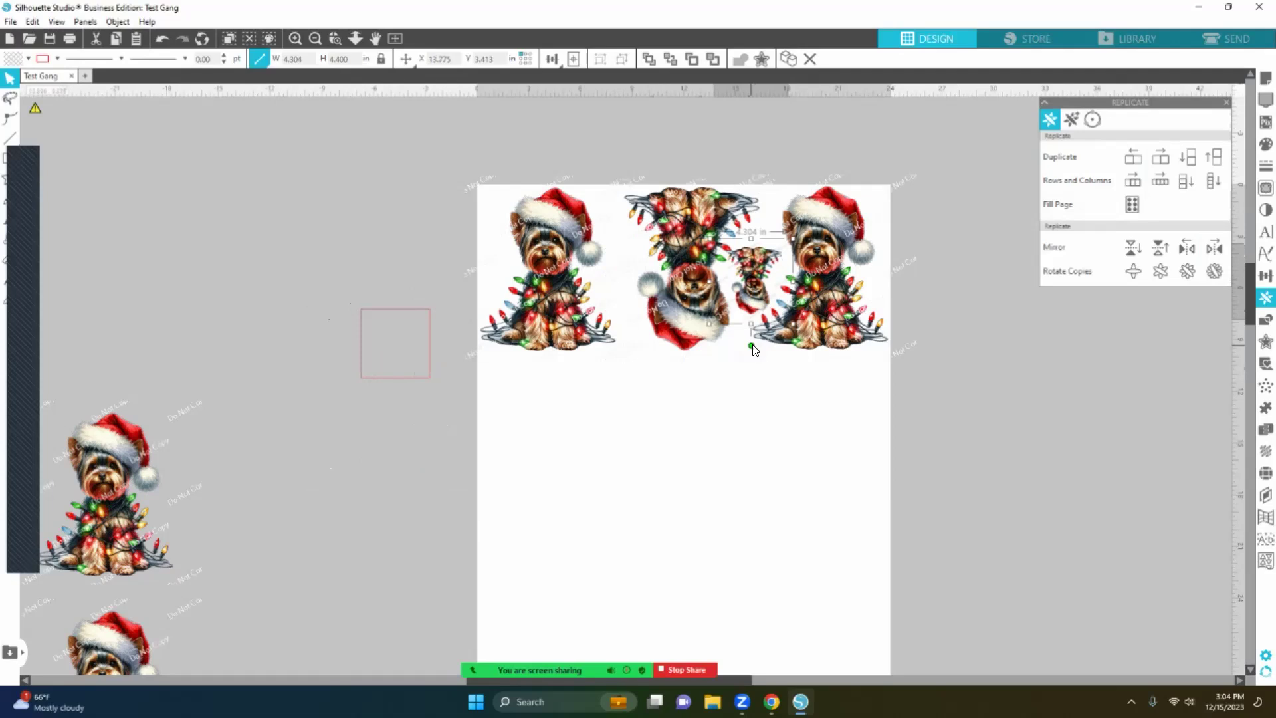
{"action": "left_click_drag", "start_coordinate": [752, 349], "coordinate": [751, 187]}
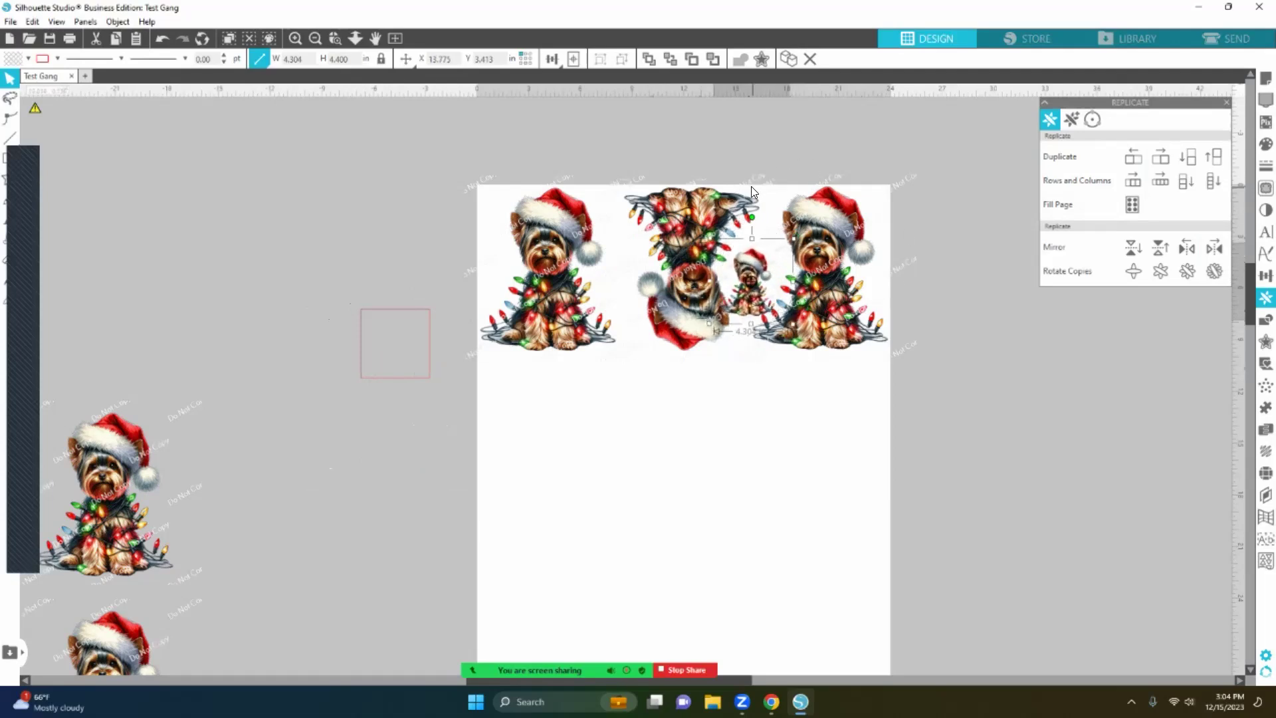
{"action": "left_click_drag", "start_coordinate": [760, 271], "coordinate": [759, 252]}
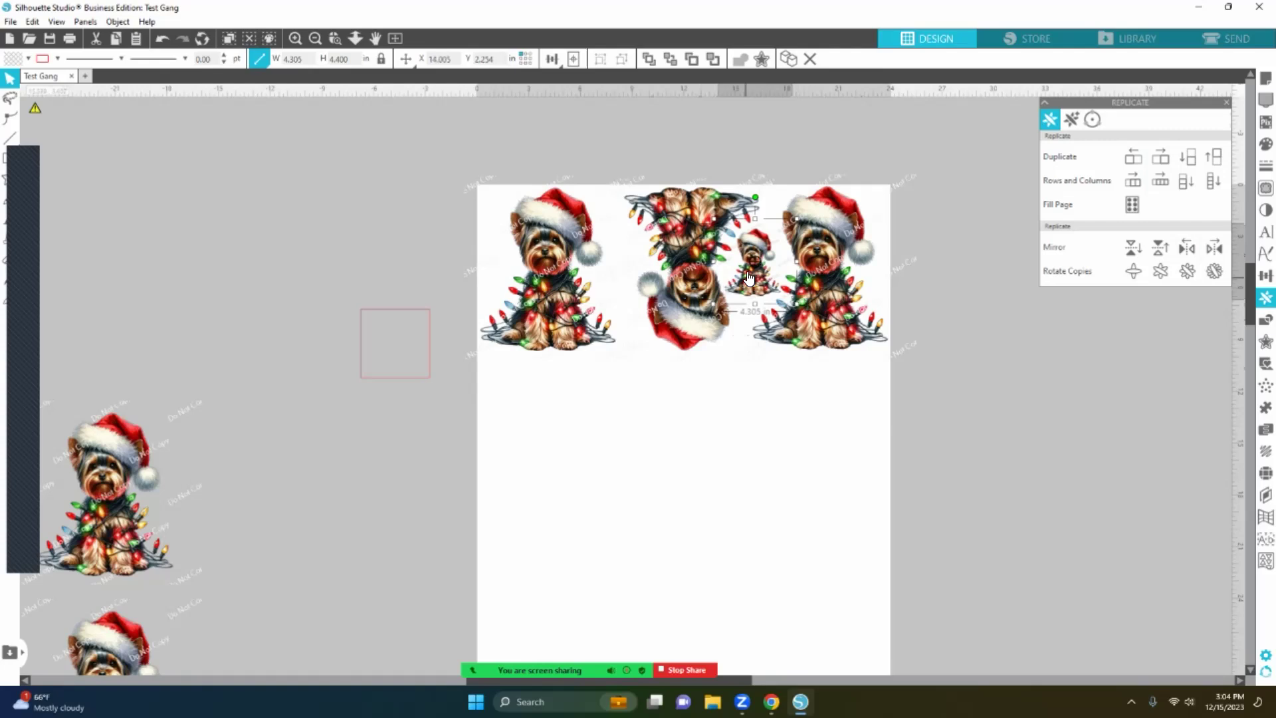
{"action": "left_click", "coordinate": [295, 38]}
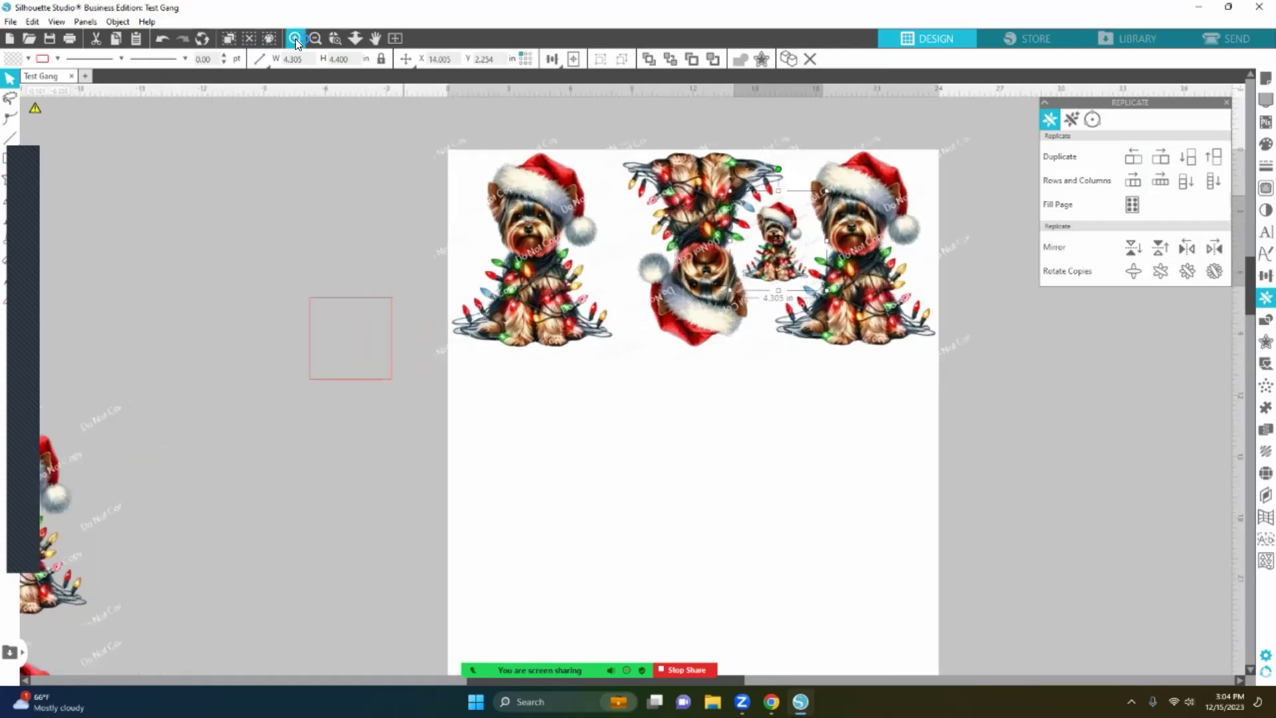
- Duplicate the small Yorkie, flip the copy upside down and tuck it between the dogs
{"action": "scroll", "coordinate": [943, 447], "scroll_direction": "up", "scroll_amount": 5}
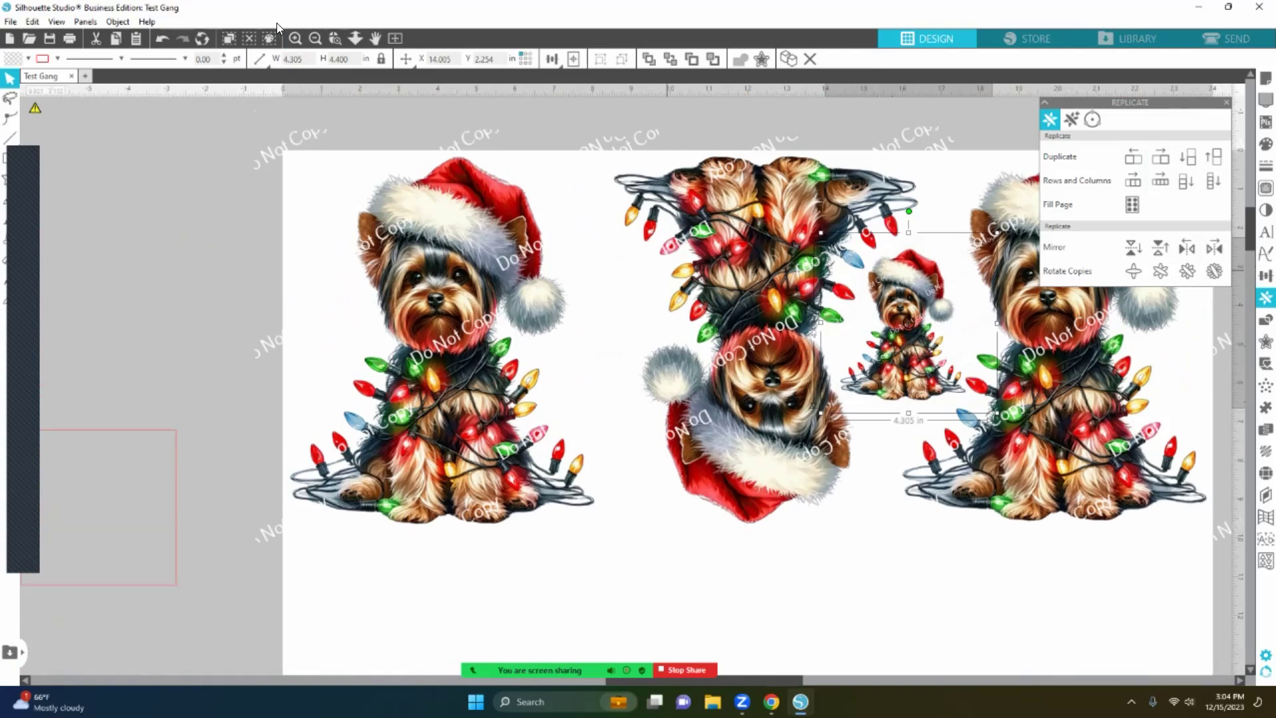
{"action": "left_click", "coordinate": [295, 38]}
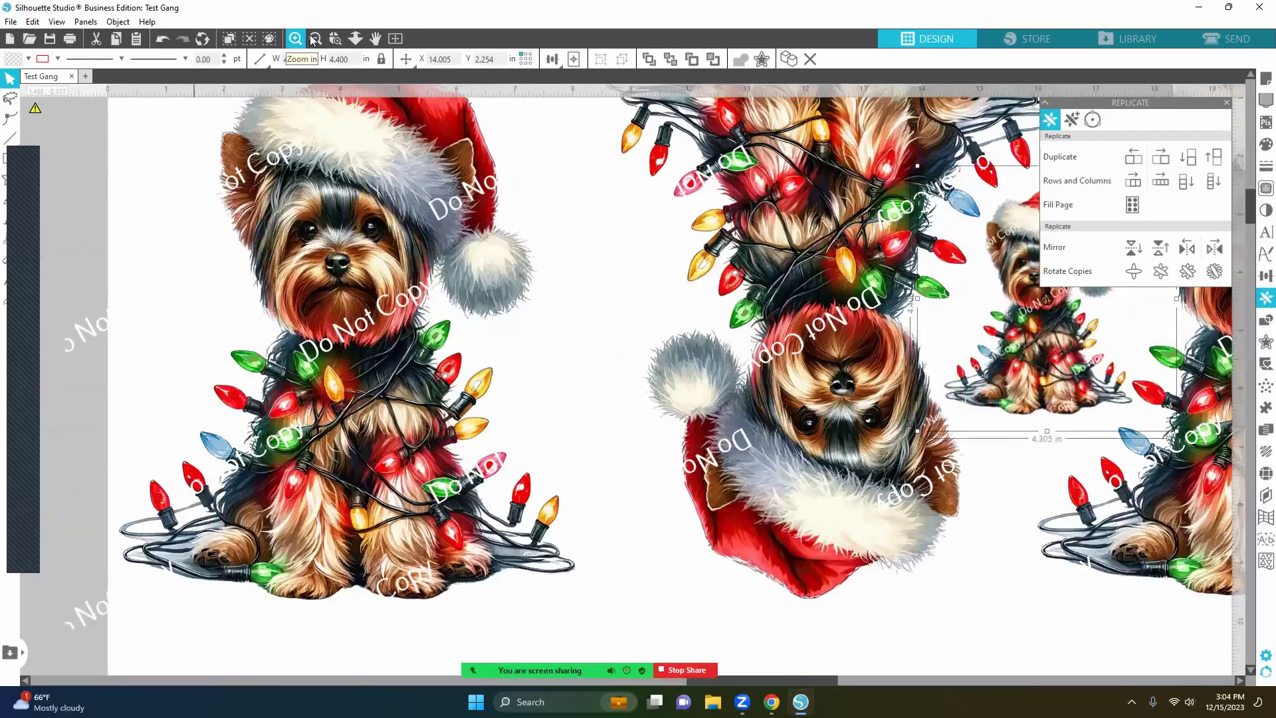
{"action": "left_click", "coordinate": [313, 39]}
{"action": "left_click", "coordinate": [314, 39]}
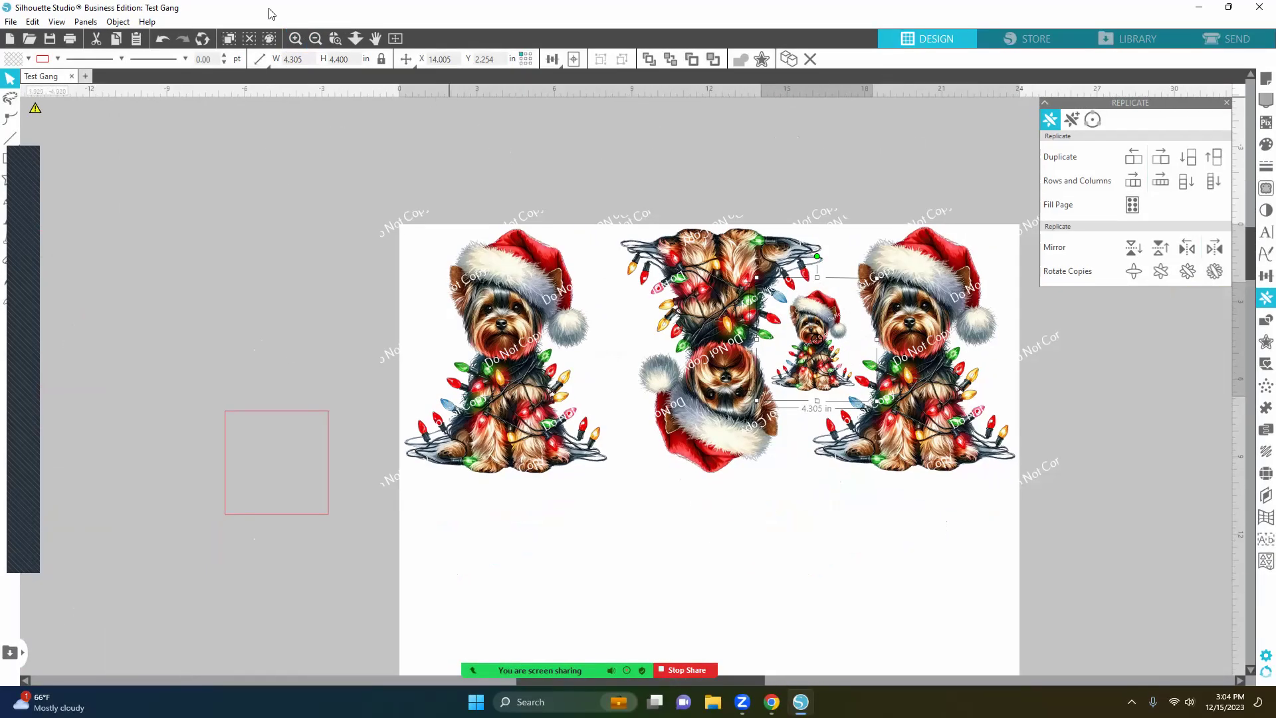
{"action": "left_click", "coordinate": [314, 38]}
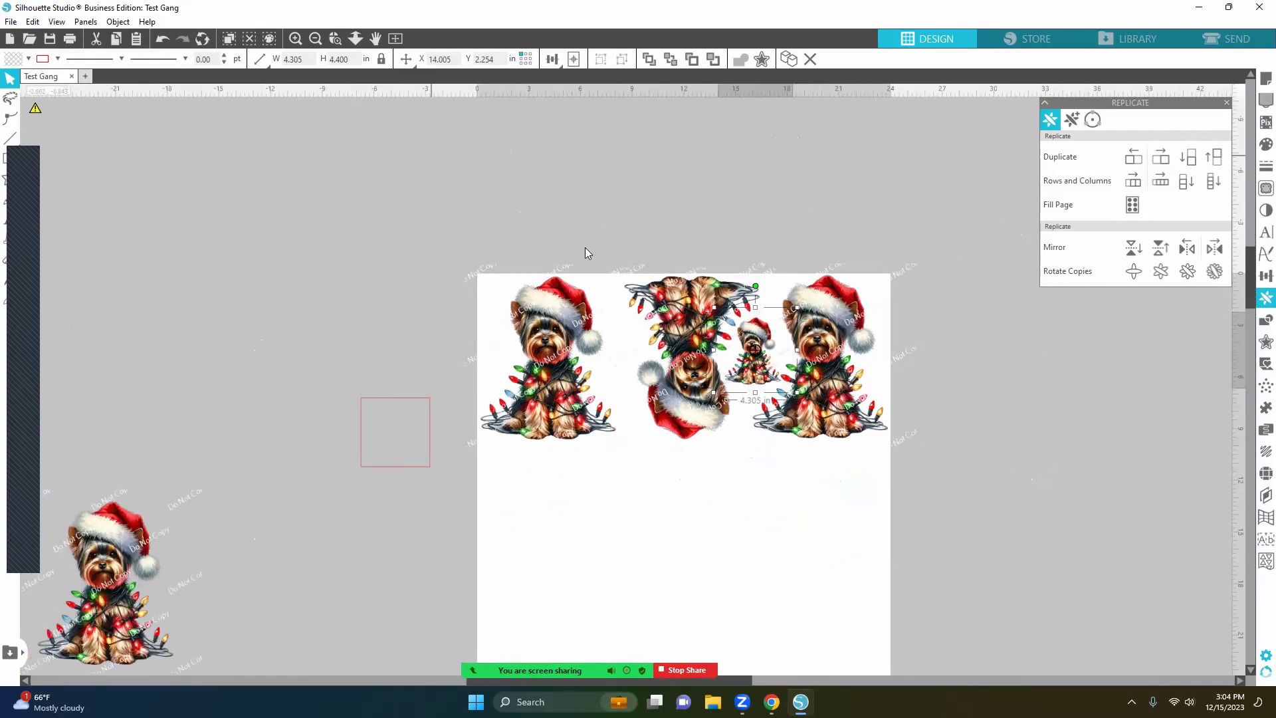
{"action": "right_click", "coordinate": [751, 364]}
{"action": "left_click", "coordinate": [791, 121]}
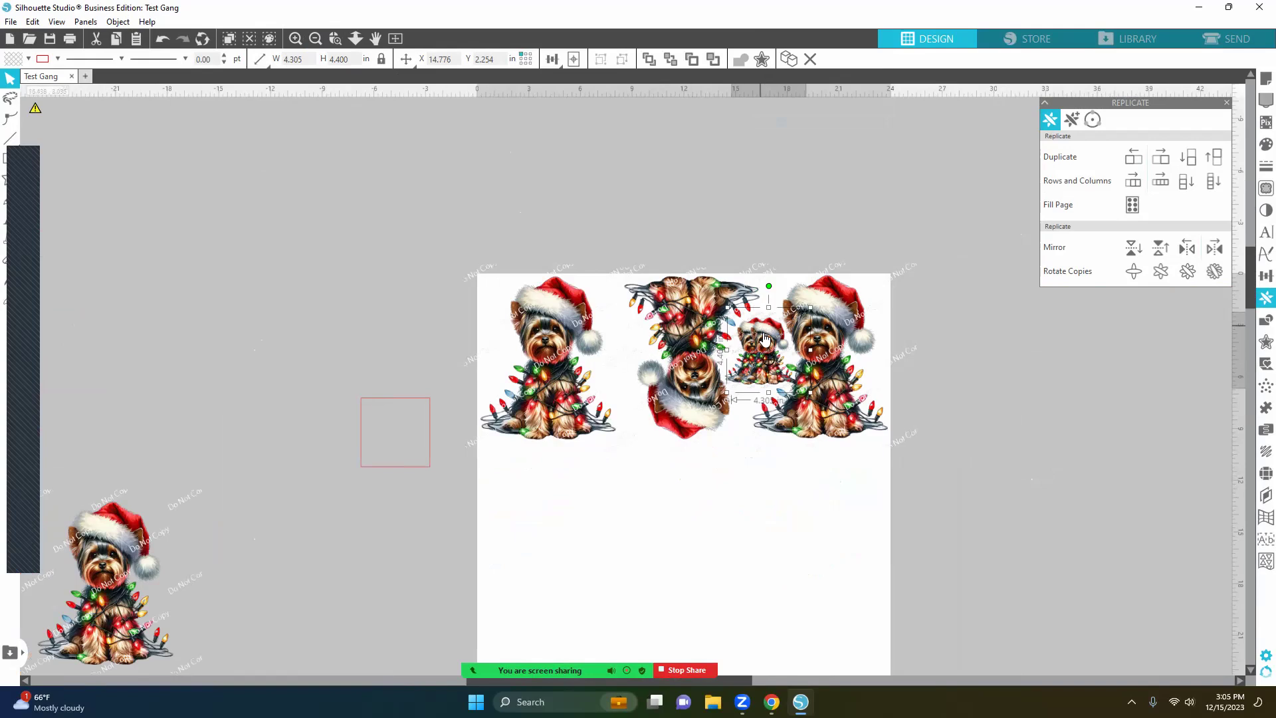
{"action": "left_click_drag", "start_coordinate": [765, 338], "coordinate": [617, 346]}
{"action": "mouse_move", "coordinate": [618, 296]}
{"action": "left_mouse_down"}
{"action": "mouse_move", "coordinate": [681, 332]}
{"action": "mouse_move", "coordinate": [625, 454]}
{"action": "left_mouse_up"}
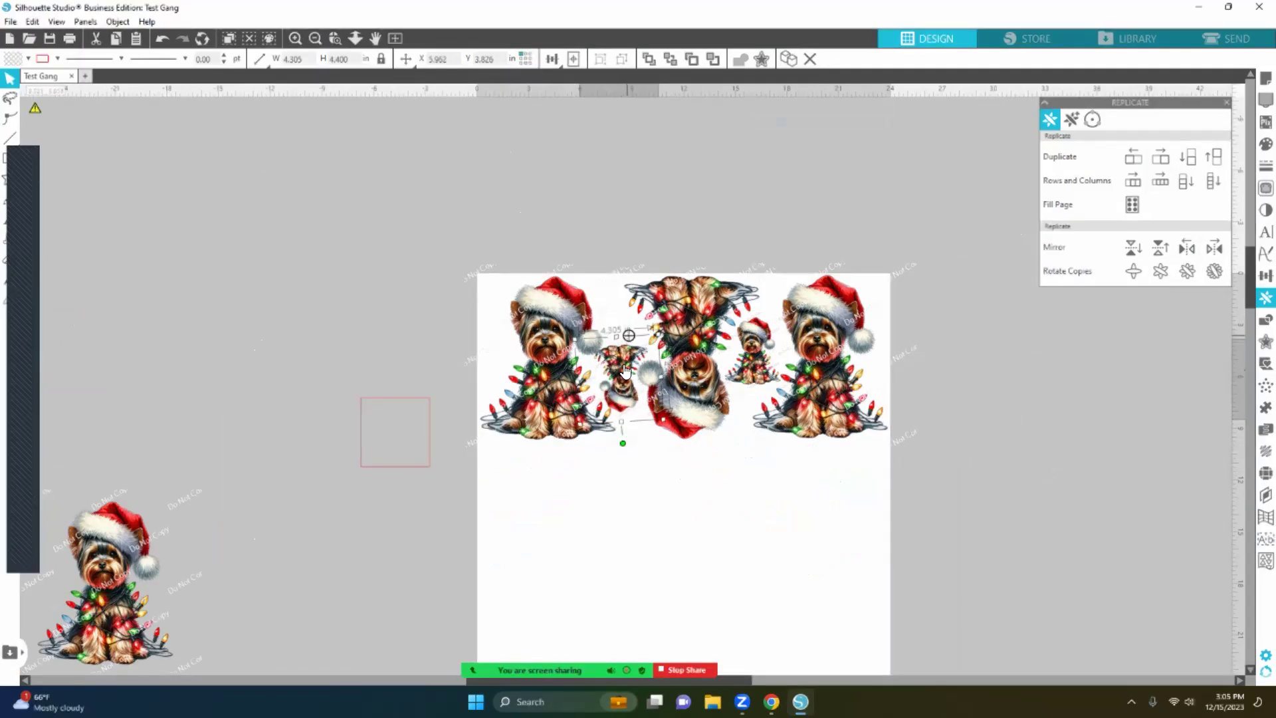
{"action": "mouse_move", "coordinate": [620, 359]}
{"action": "left_mouse_down"}
{"action": "mouse_move", "coordinate": [623, 330]}
{"action": "mouse_move", "coordinate": [622, 372]}
{"action": "mouse_move", "coordinate": [622, 362]}
{"action": "left_mouse_up"}
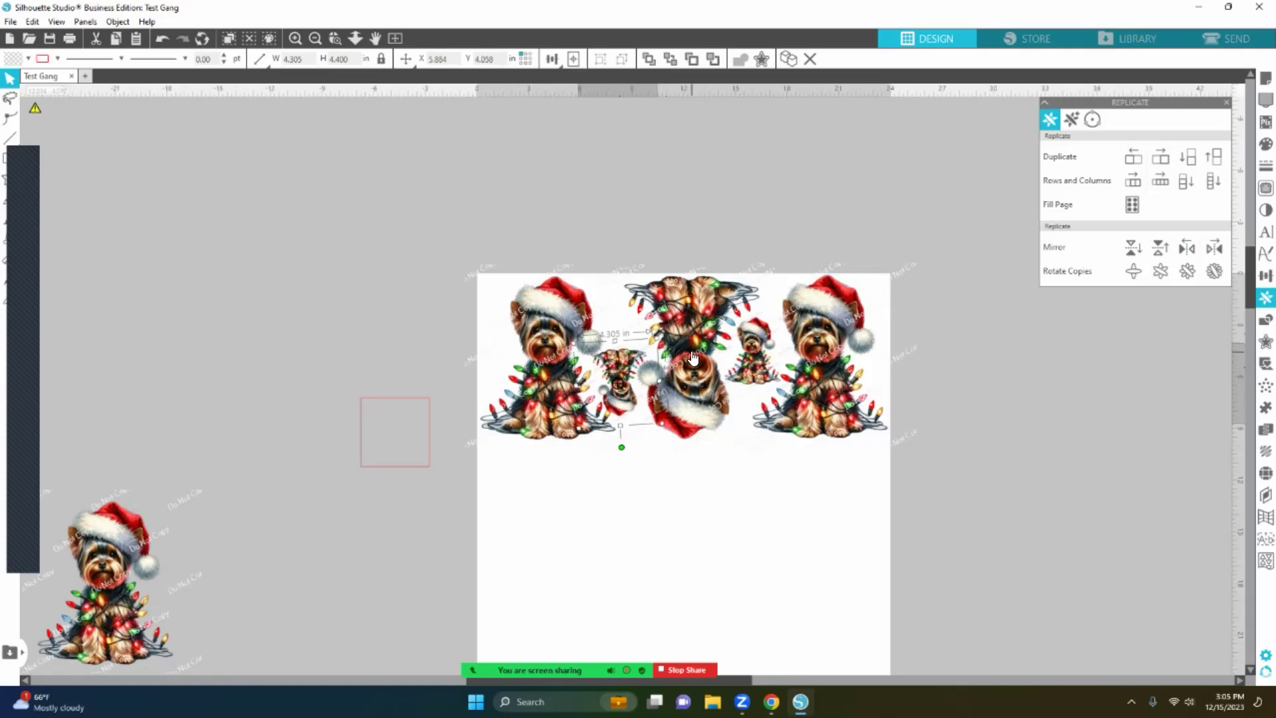
- Shift the large right dog and place a small dog between the two left dogs
{"action": "left_click", "coordinate": [817, 376]}
{"action": "left_click_drag", "start_coordinate": [815, 373], "coordinate": [688, 141]}
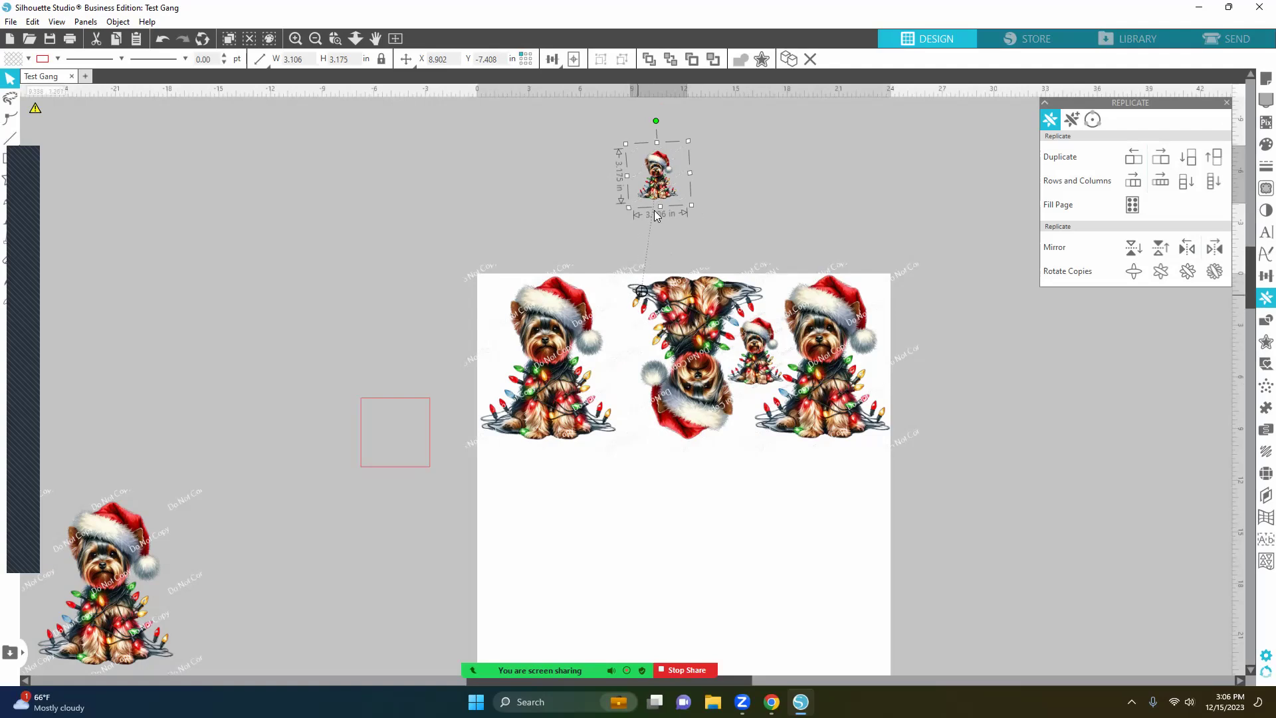
{"action": "left_click_drag", "start_coordinate": [635, 238], "coordinate": [616, 341]}
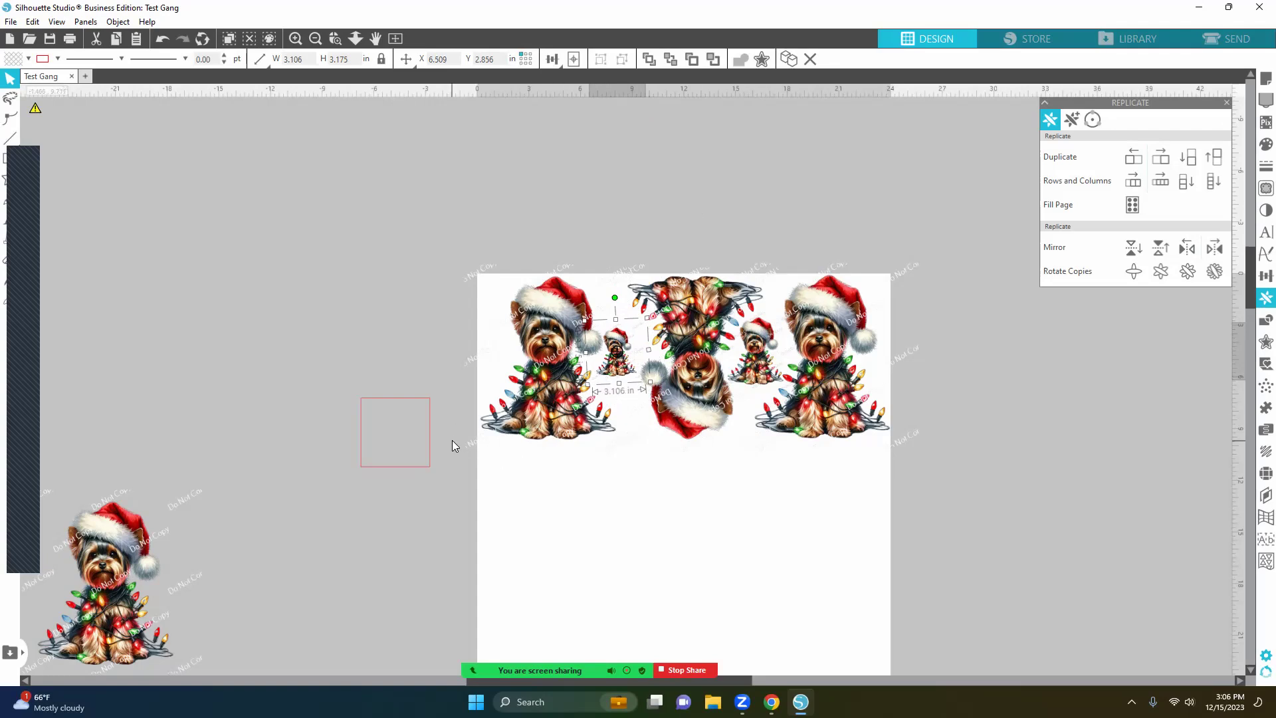
{"action": "left_click_drag", "start_coordinate": [452, 440], "coordinate": [890, 317]}
- Duplicate the Yorkie row and move the copy below the original
{"action": "right_click", "coordinate": [889, 304]}
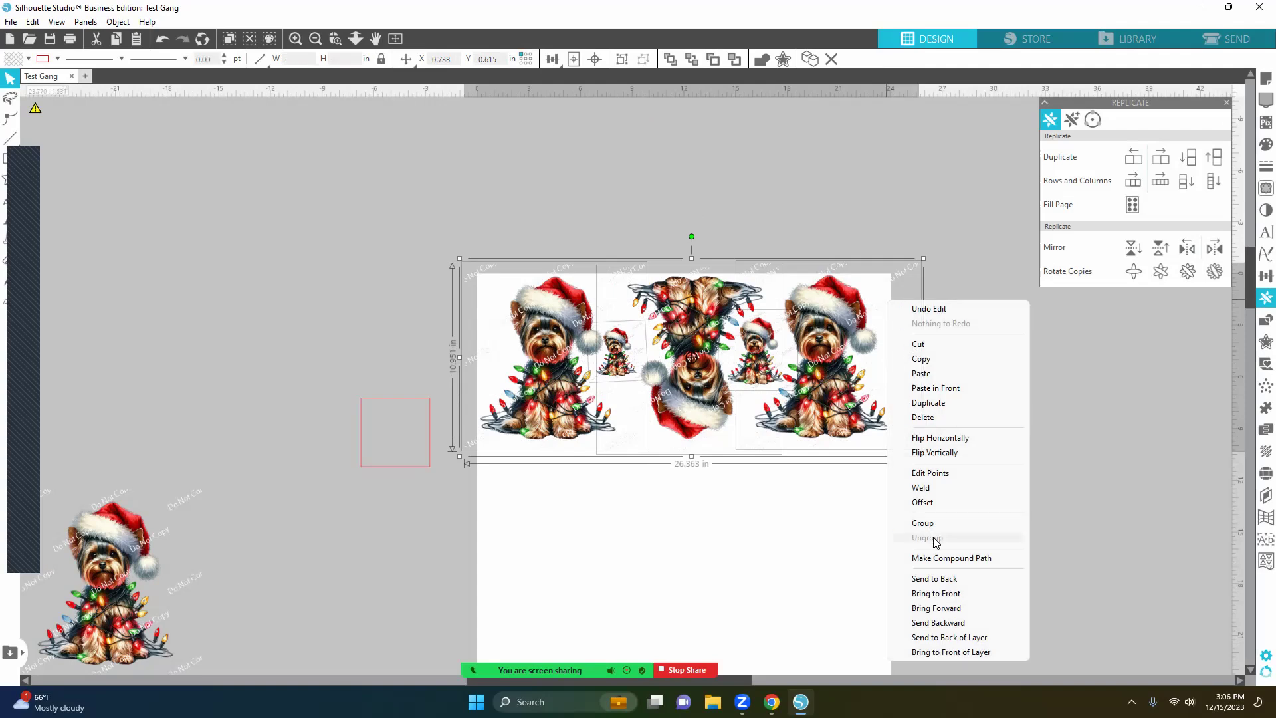
{"action": "left_click", "coordinate": [930, 403]}
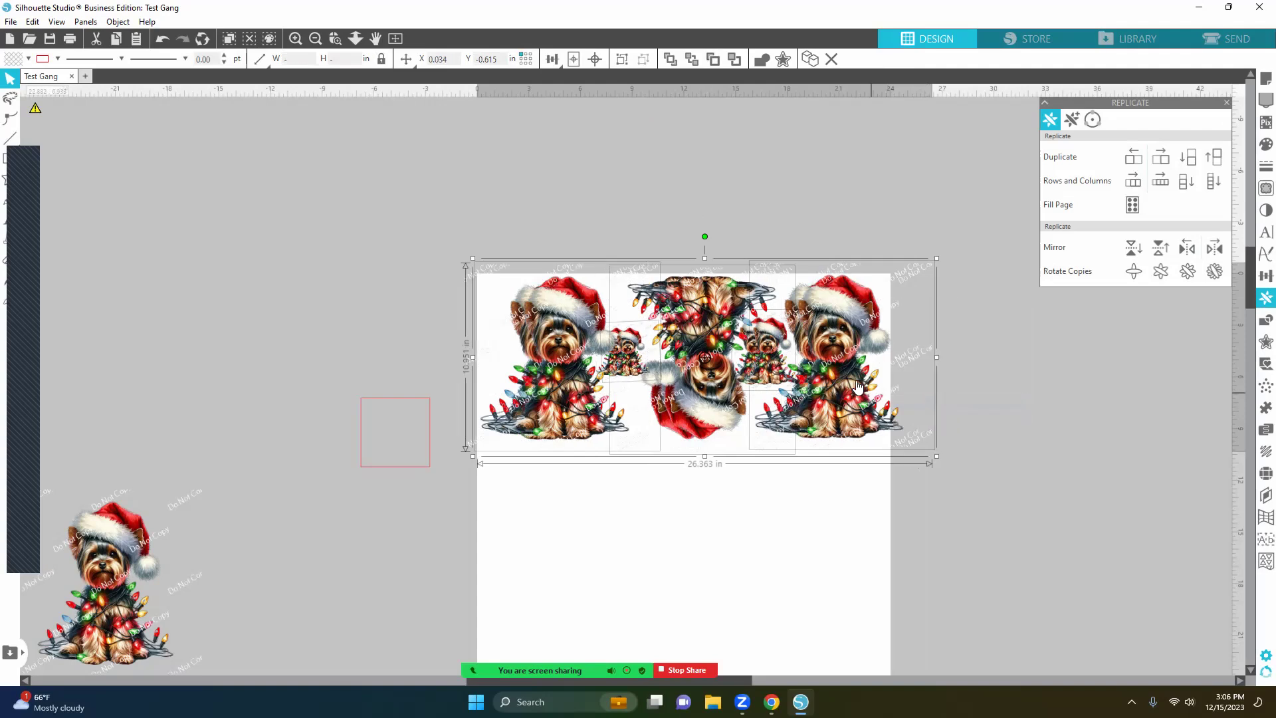
{"action": "left_click_drag", "start_coordinate": [839, 457], "coordinate": [842, 549]}
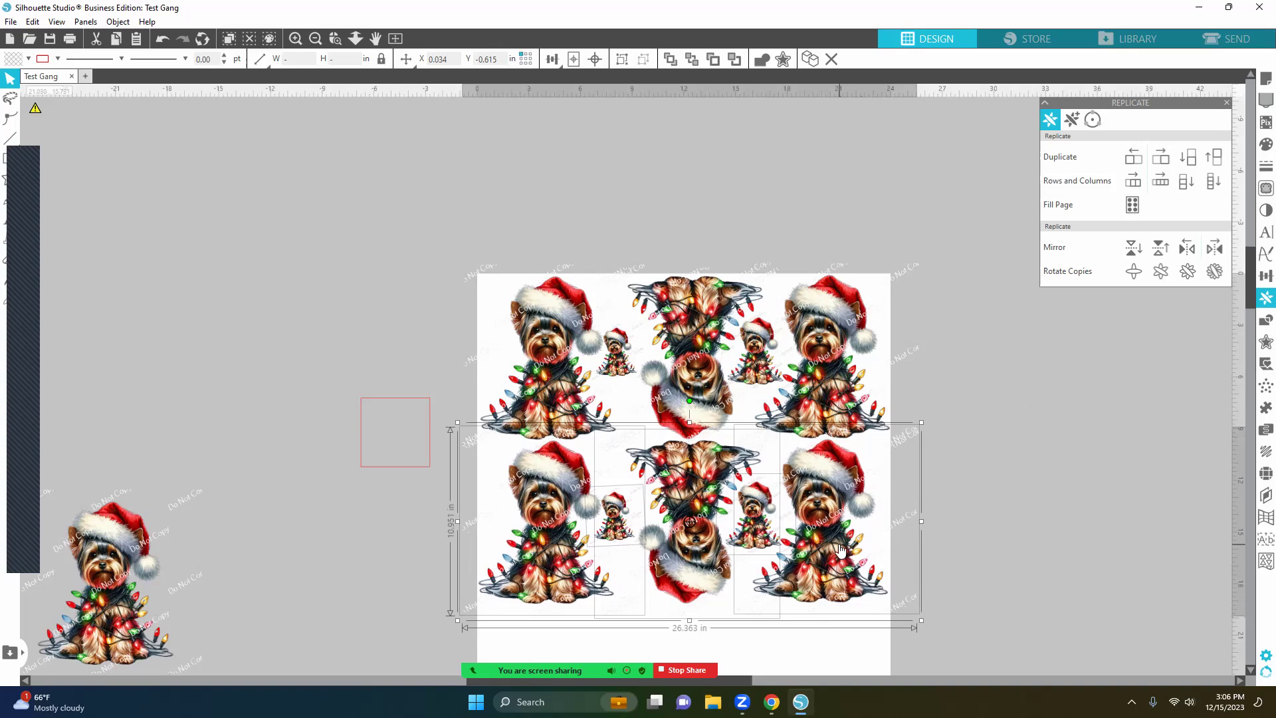
{"action": "scroll", "coordinate": [1076, 379], "scroll_direction": "down", "scroll_amount": 3}
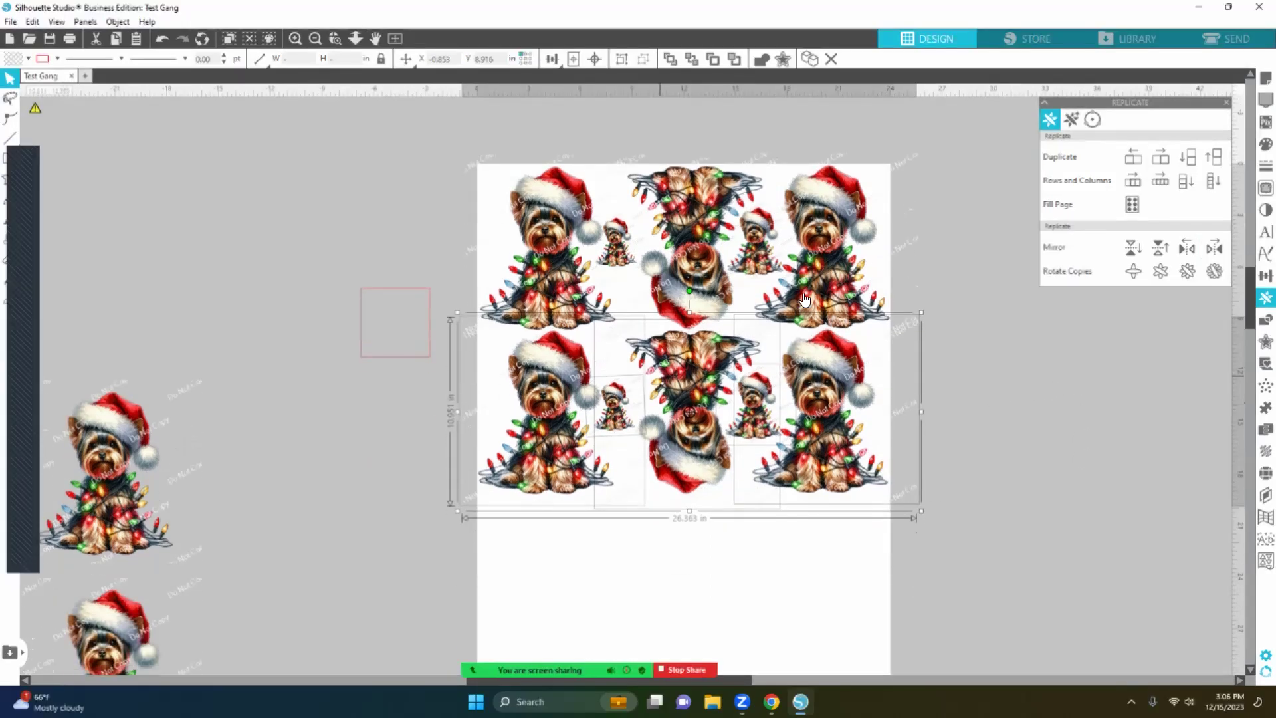
- Duplicate the lower row's small Yorkie and reposition the copy, undoing a stray move
{"action": "left_click", "coordinate": [448, 199]}
{"action": "left_click", "coordinate": [624, 422]}
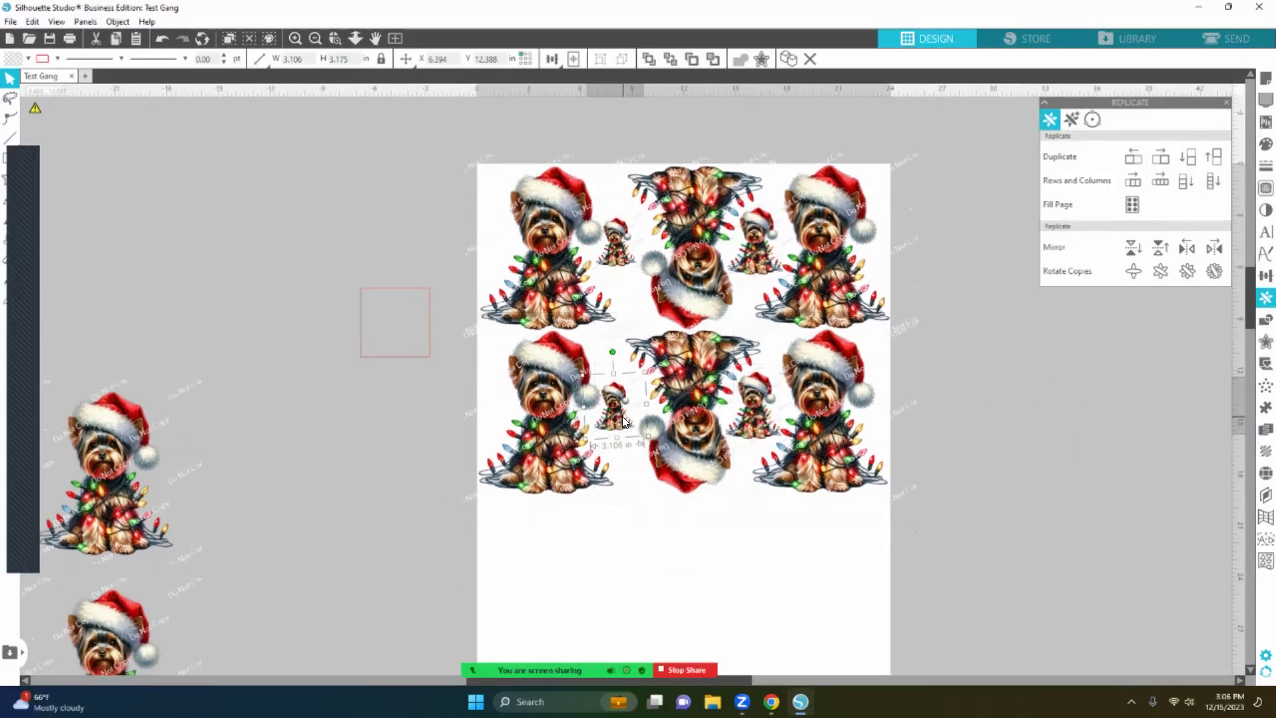
{"action": "right_click", "coordinate": [625, 422]}
{"action": "left_click", "coordinate": [665, 177]}
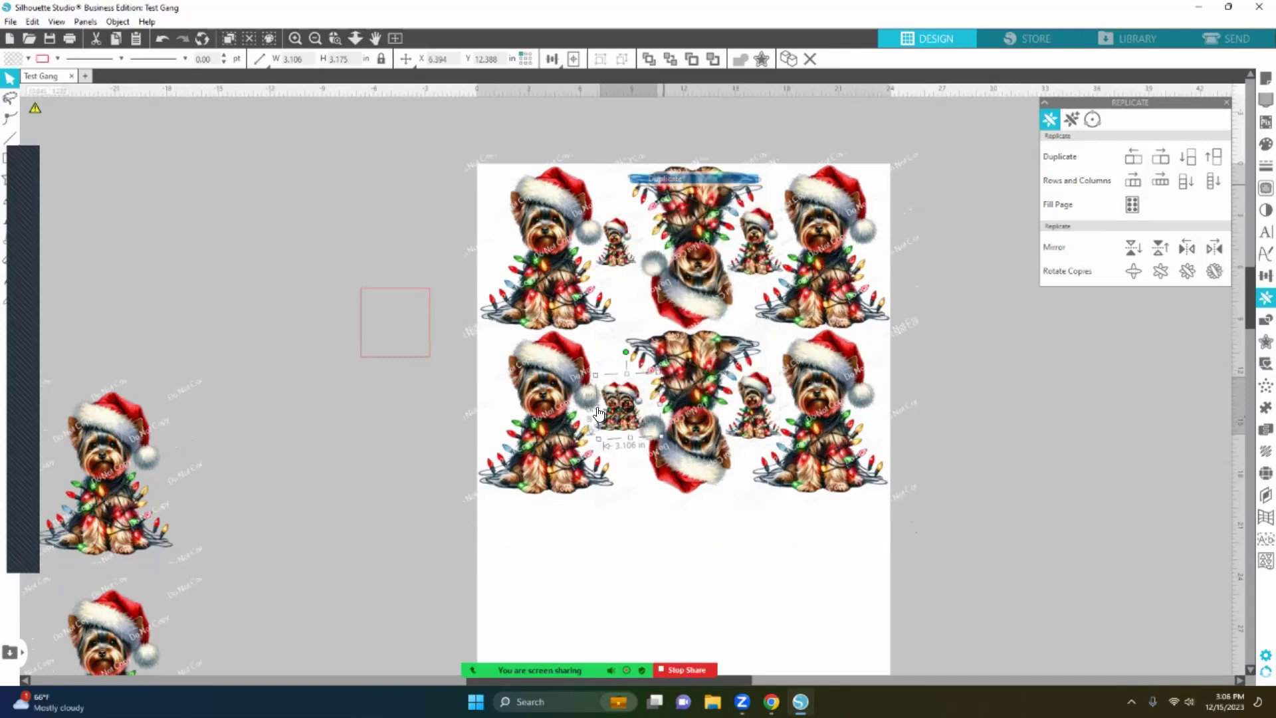
{"action": "left_click_drag", "start_coordinate": [598, 413], "coordinate": [586, 287]}
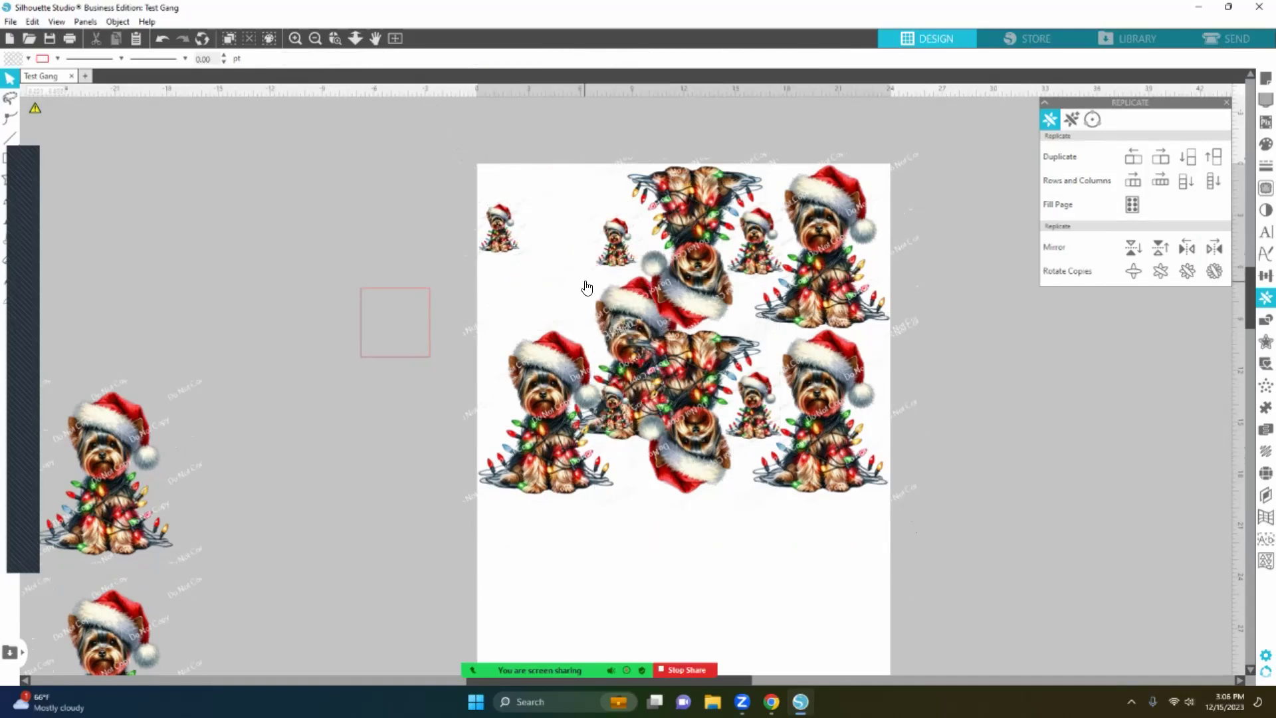
{"action": "key", "text": "ctrl+z"}
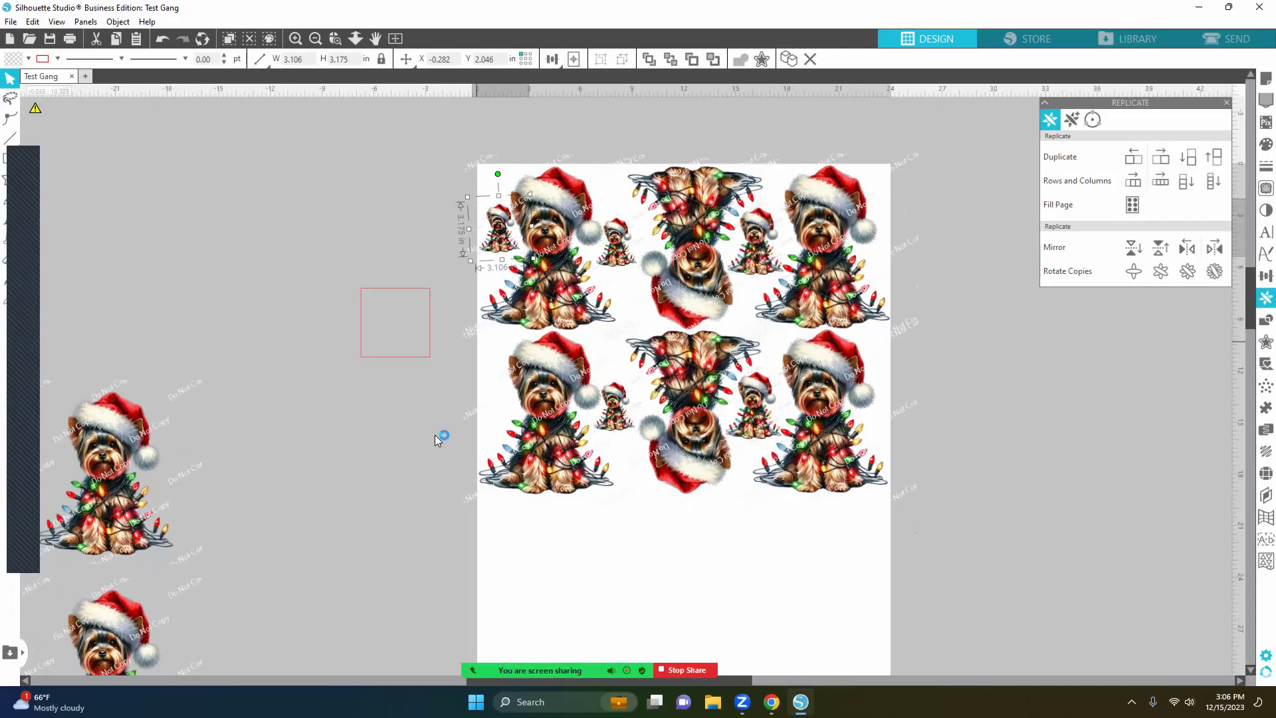
- Delete the red square and select all the dog designs on the mat
{"action": "left_click_drag", "start_coordinate": [528, 499], "coordinate": [940, 267]}
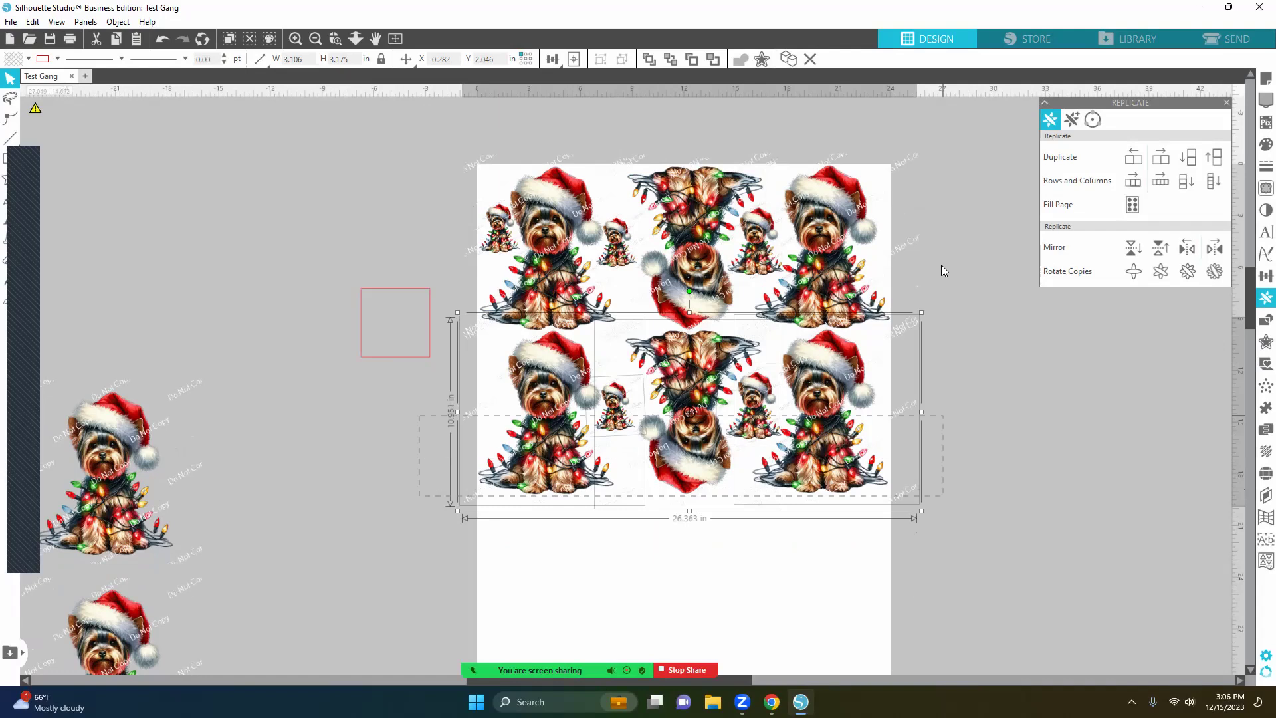
{"action": "left_click", "coordinate": [380, 249]}
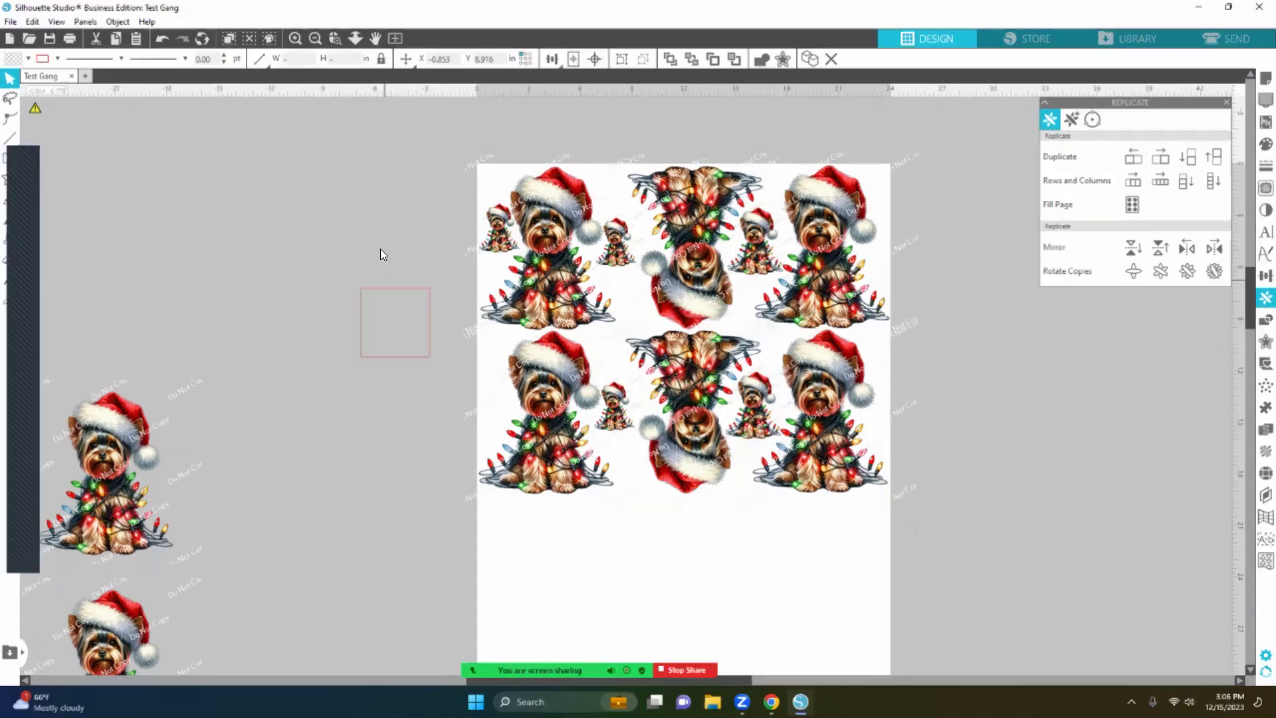
{"action": "left_click", "coordinate": [379, 293]}
{"action": "key", "text": "Delete"}
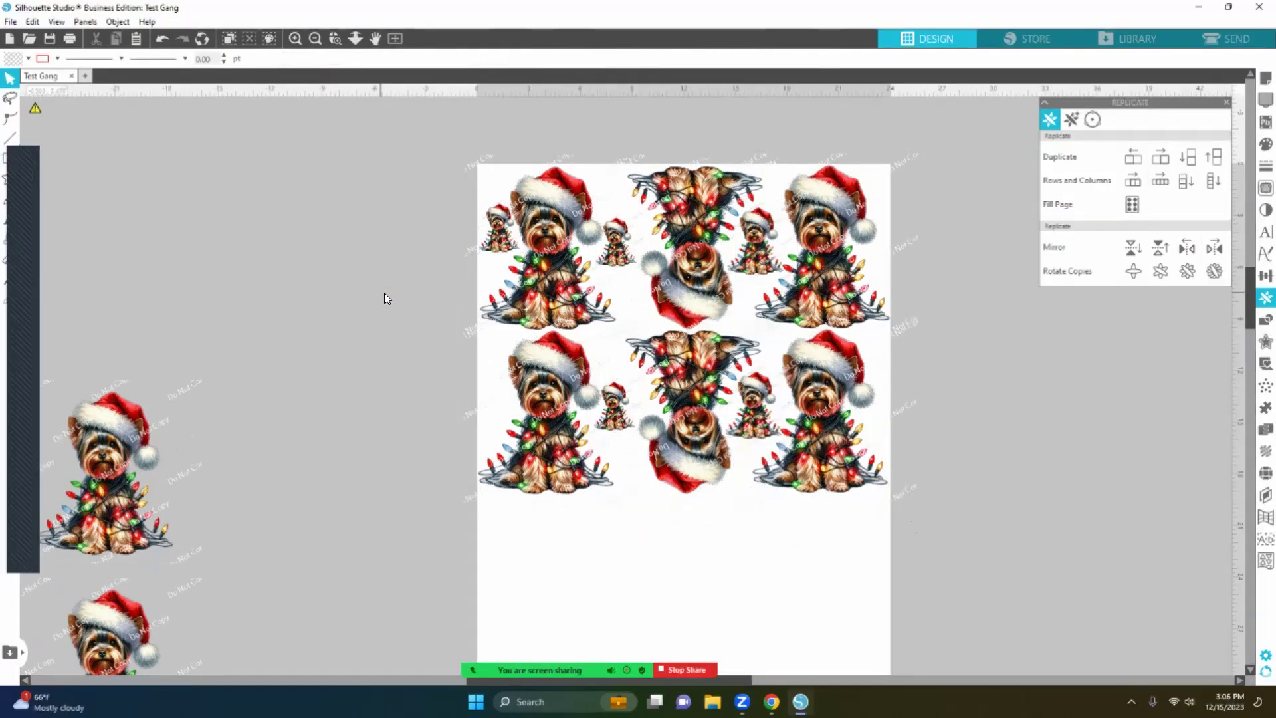
{"action": "left_click_drag", "start_coordinate": [376, 142], "coordinate": [938, 530]}
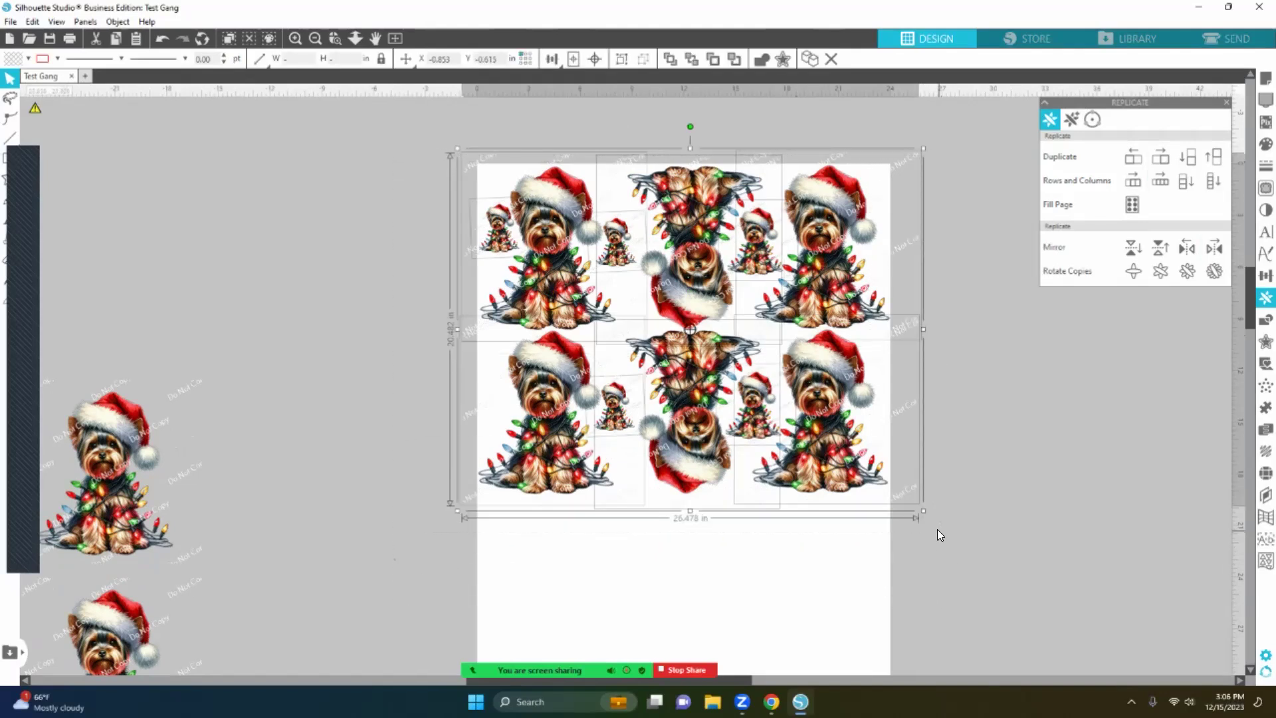
- Duplicate both Yorkie rows and move the copy down the mat, nudging it left
{"action": "right_click", "coordinate": [938, 530]}
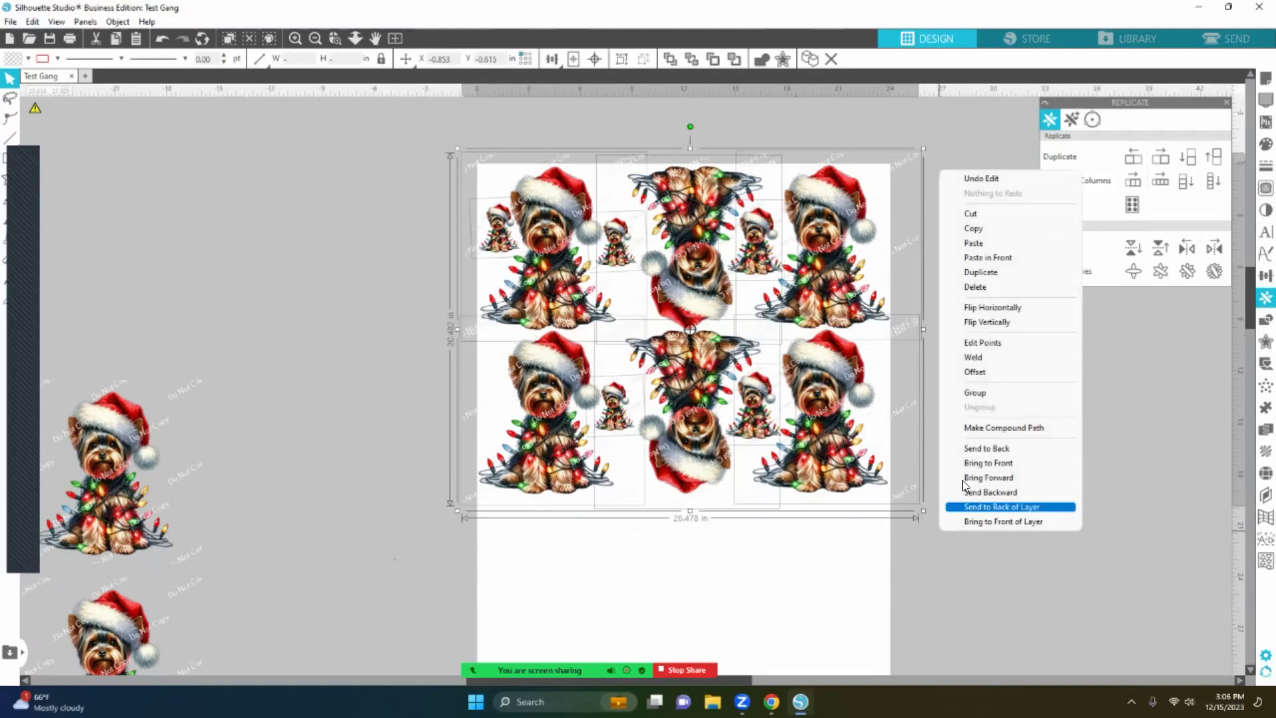
{"action": "left_click", "coordinate": [991, 277]}
{"action": "left_click_drag", "start_coordinate": [864, 336], "coordinate": [852, 673]}
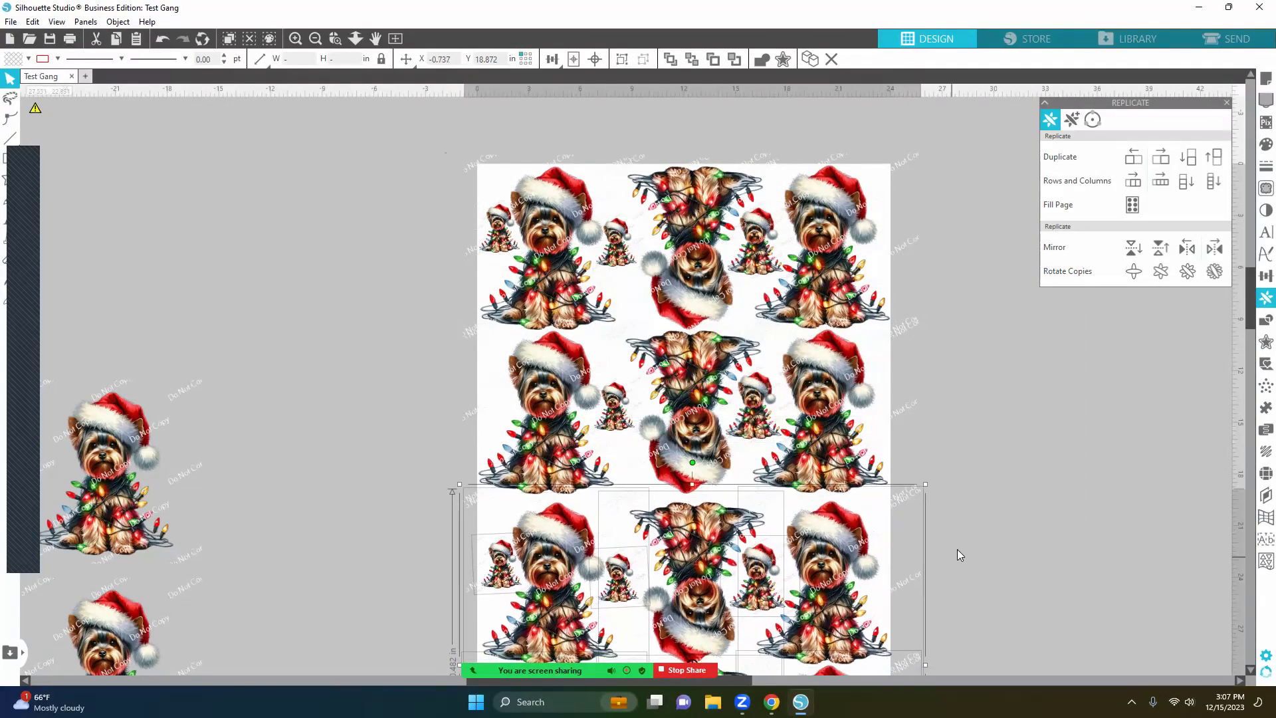
{"action": "scroll", "coordinate": [982, 374], "scroll_direction": "down", "scroll_amount": 5}
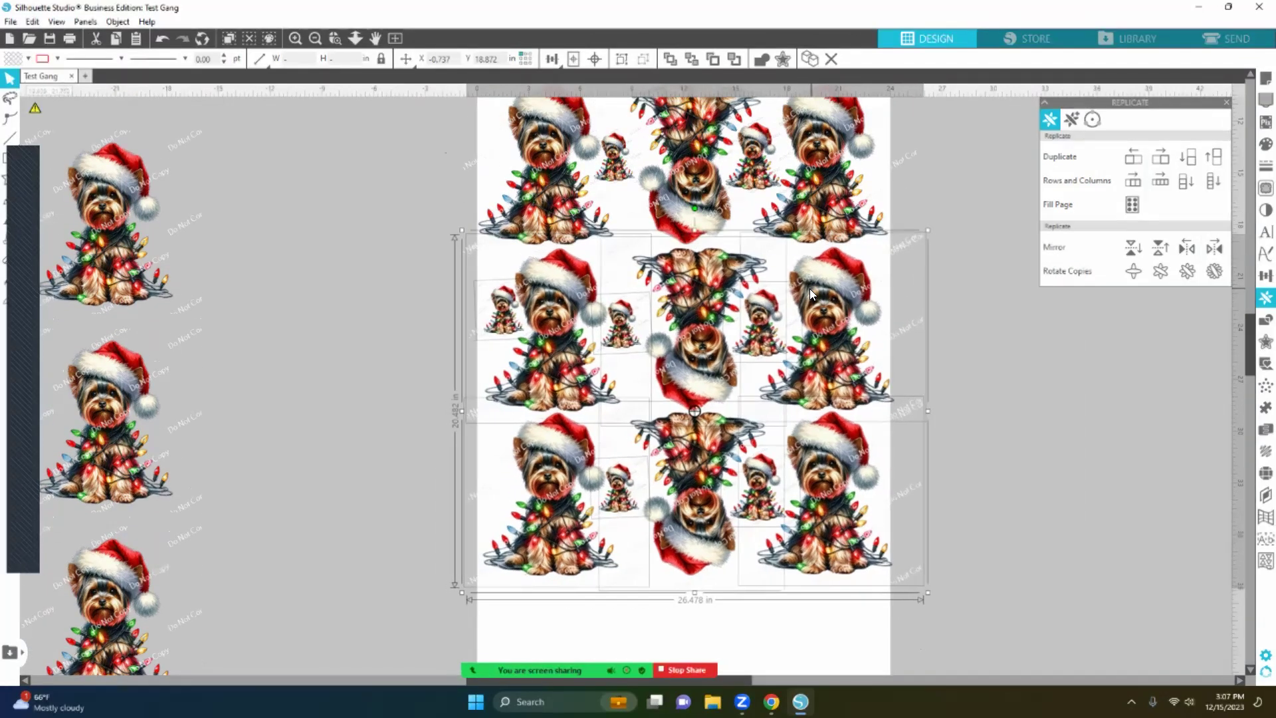
{"action": "left_click_drag", "start_coordinate": [810, 289], "coordinate": [804, 287]}
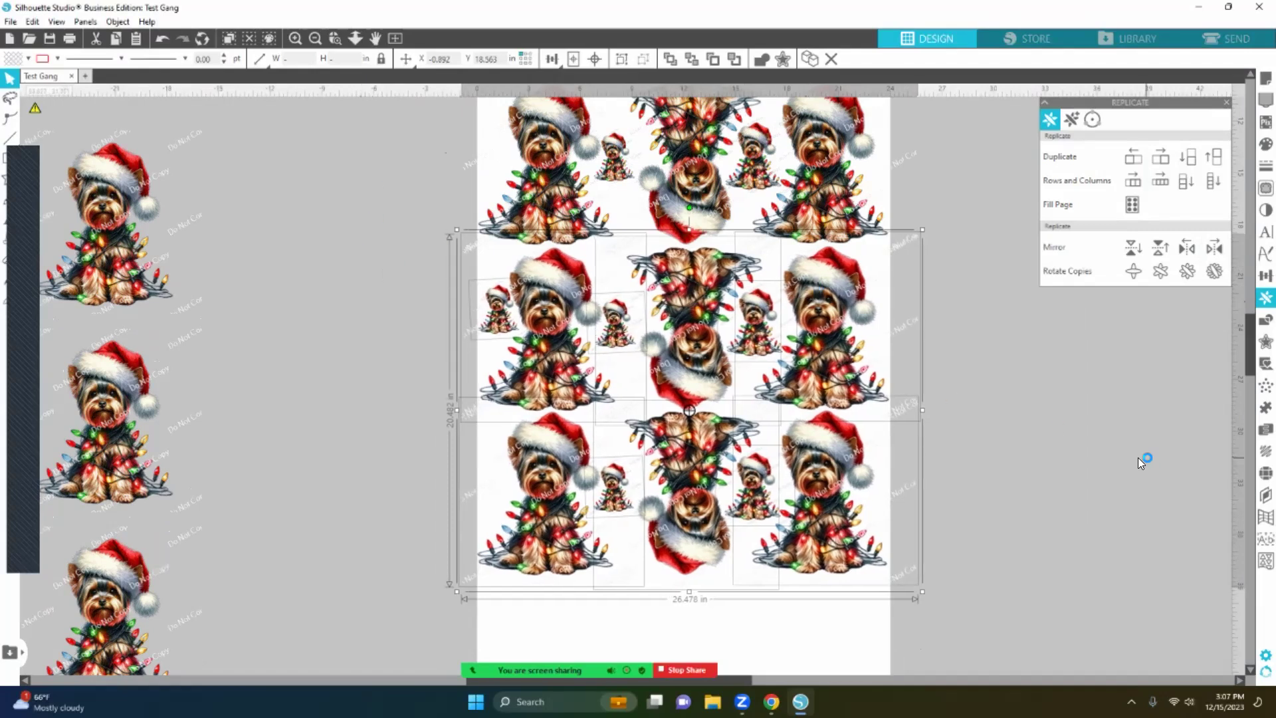
{"action": "scroll", "coordinate": [927, 479], "scroll_direction": "down", "scroll_amount": 3}
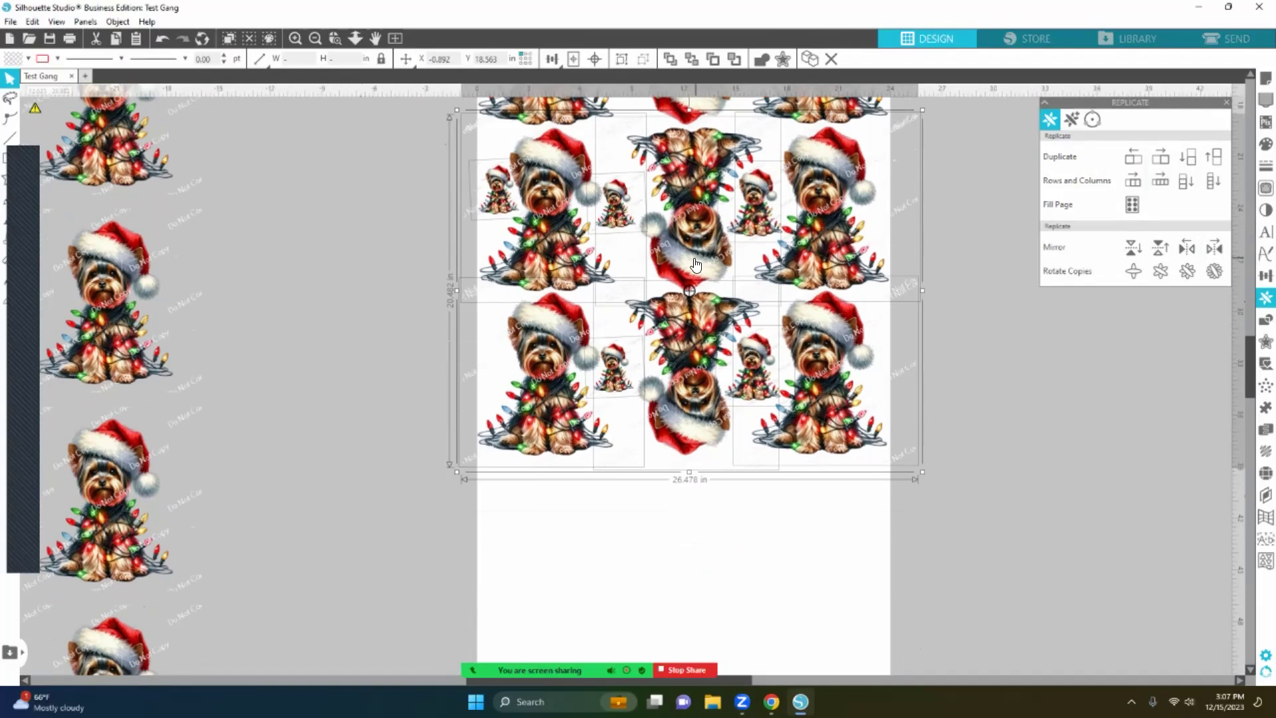
- Duplicate the selected dog rows again and place the new copy below the others
{"action": "right_click", "coordinate": [696, 266]}
{"action": "left_click", "coordinate": [721, 364]}
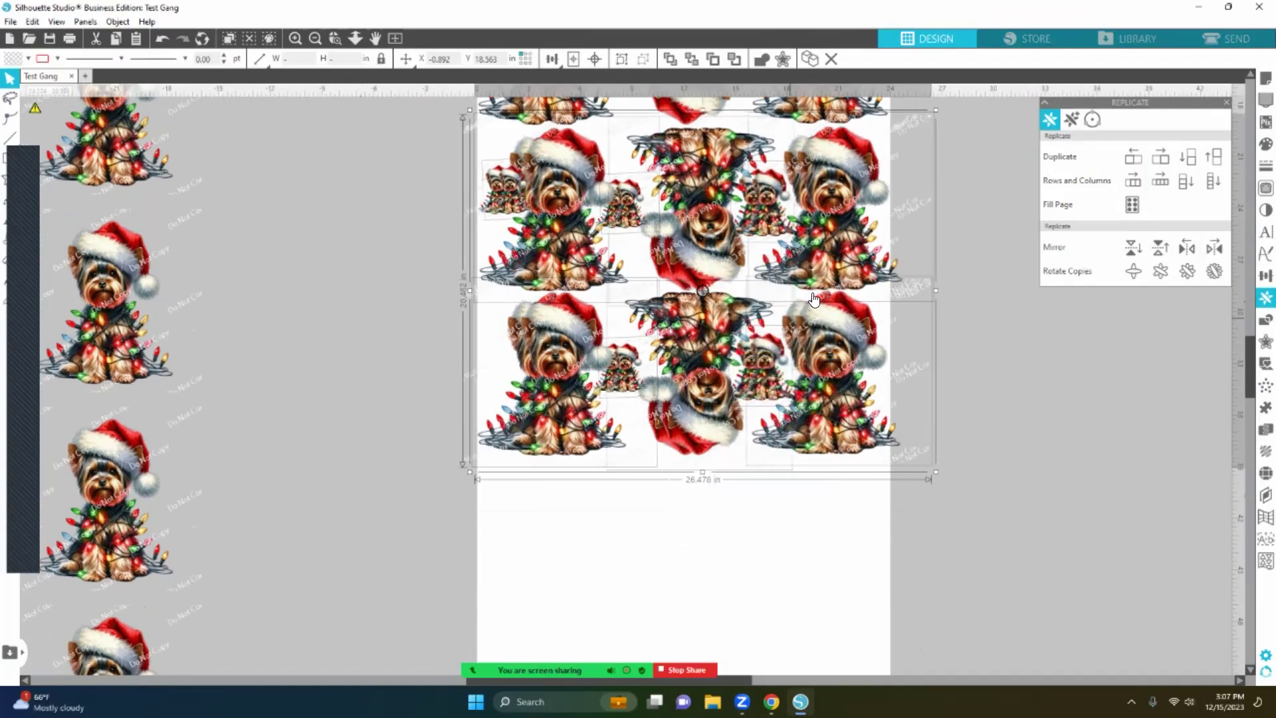
{"action": "left_click_drag", "start_coordinate": [825, 331], "coordinate": [816, 586]}
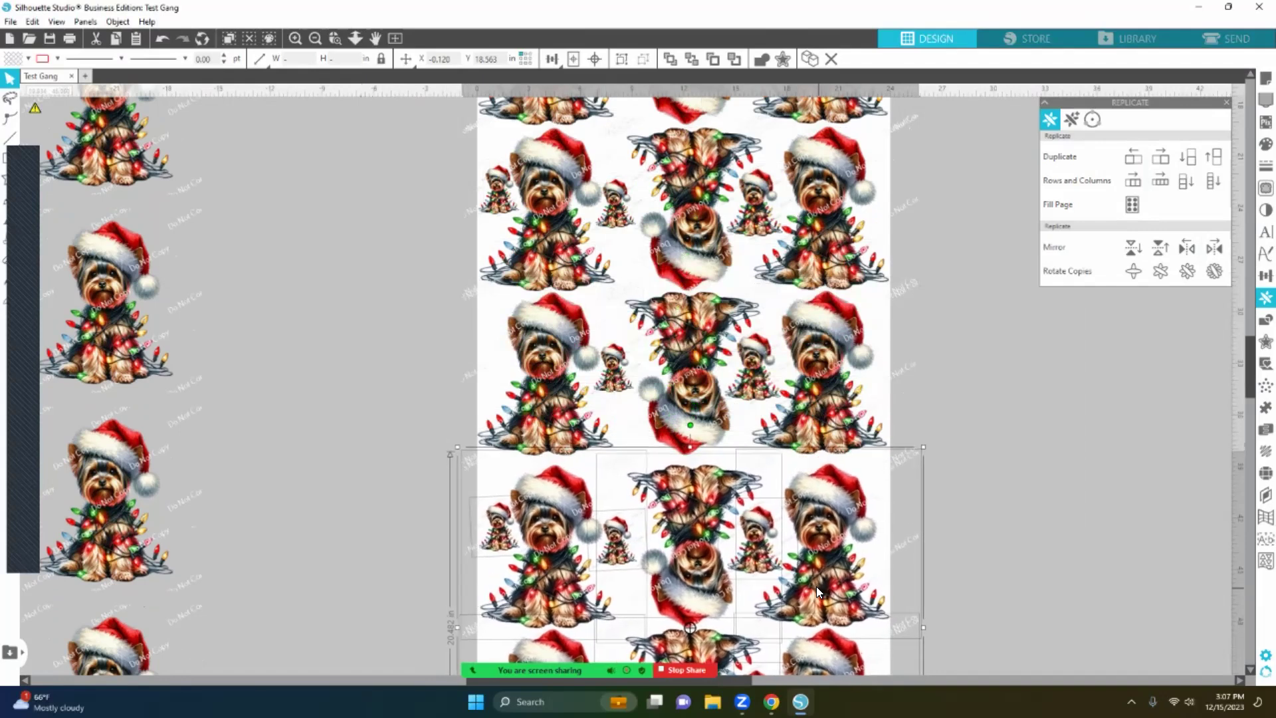
{"action": "scroll", "coordinate": [898, 485], "scroll_direction": "down", "scroll_amount": 2}
{"action": "scroll", "coordinate": [898, 485], "scroll_direction": "down", "scroll_amount": 10}
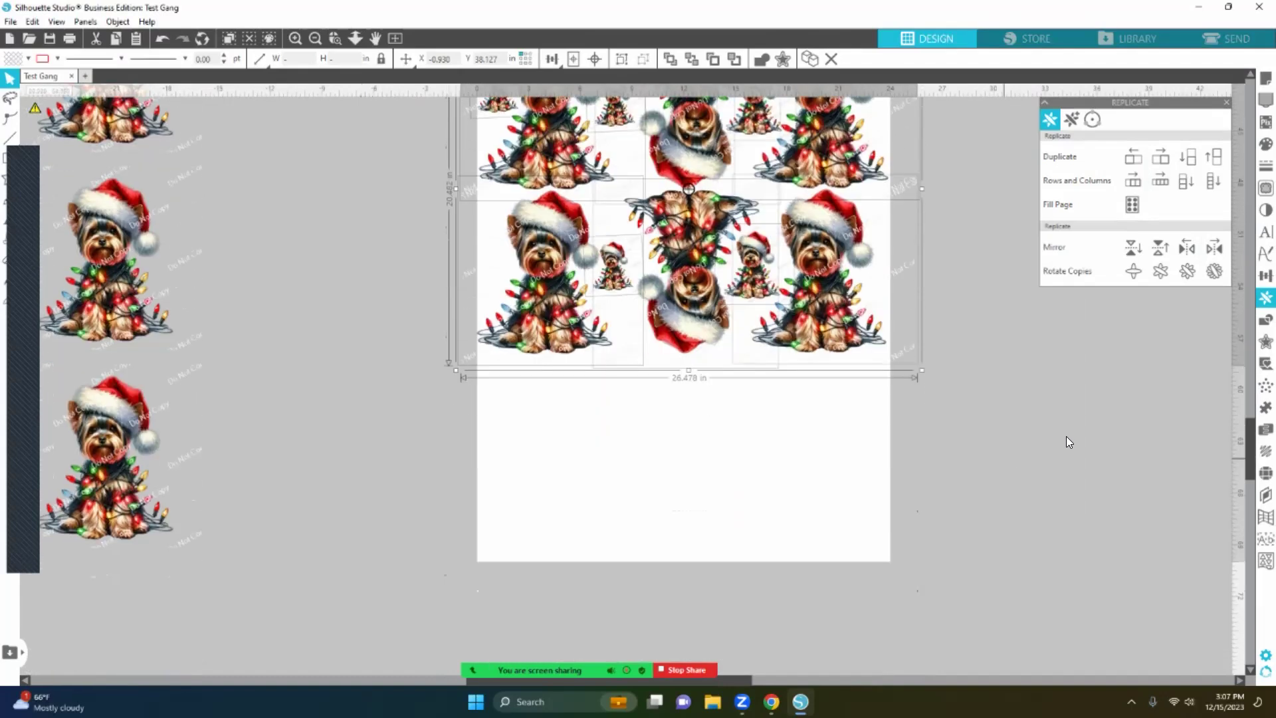
{"action": "right_click", "coordinate": [812, 318]}
- Duplicate the middle Yorkie row and snug the copy directly under it
{"action": "left_click", "coordinate": [987, 397]}
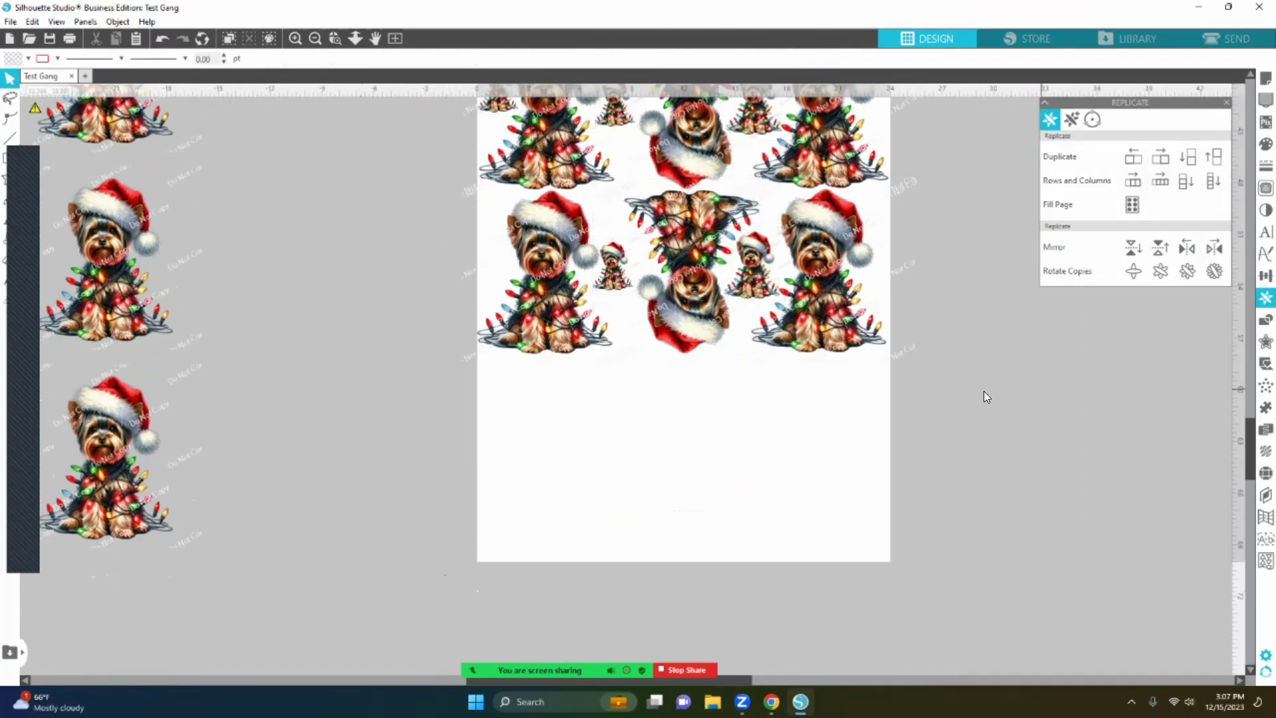
{"action": "left_click_drag", "start_coordinate": [969, 357], "coordinate": [458, 216]}
{"action": "right_click", "coordinate": [499, 220]}
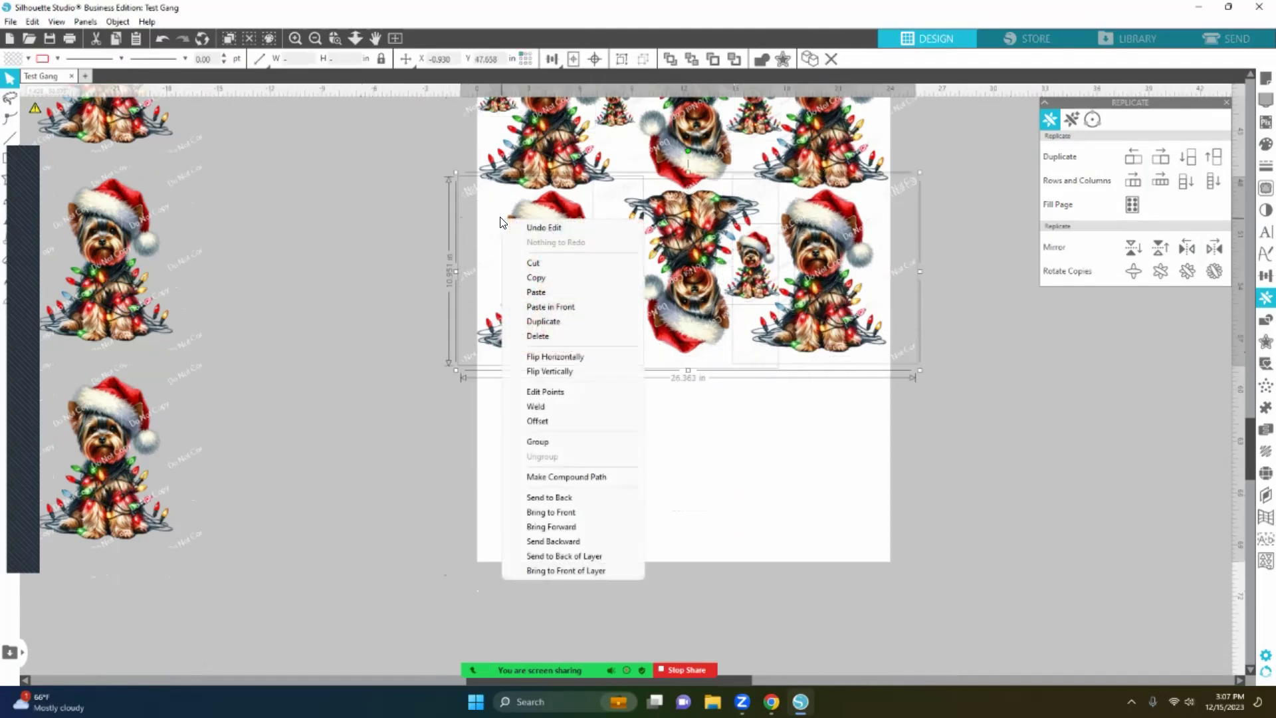
{"action": "left_click", "coordinate": [532, 323]}
{"action": "left_click_drag", "start_coordinate": [678, 297], "coordinate": [666, 499]}
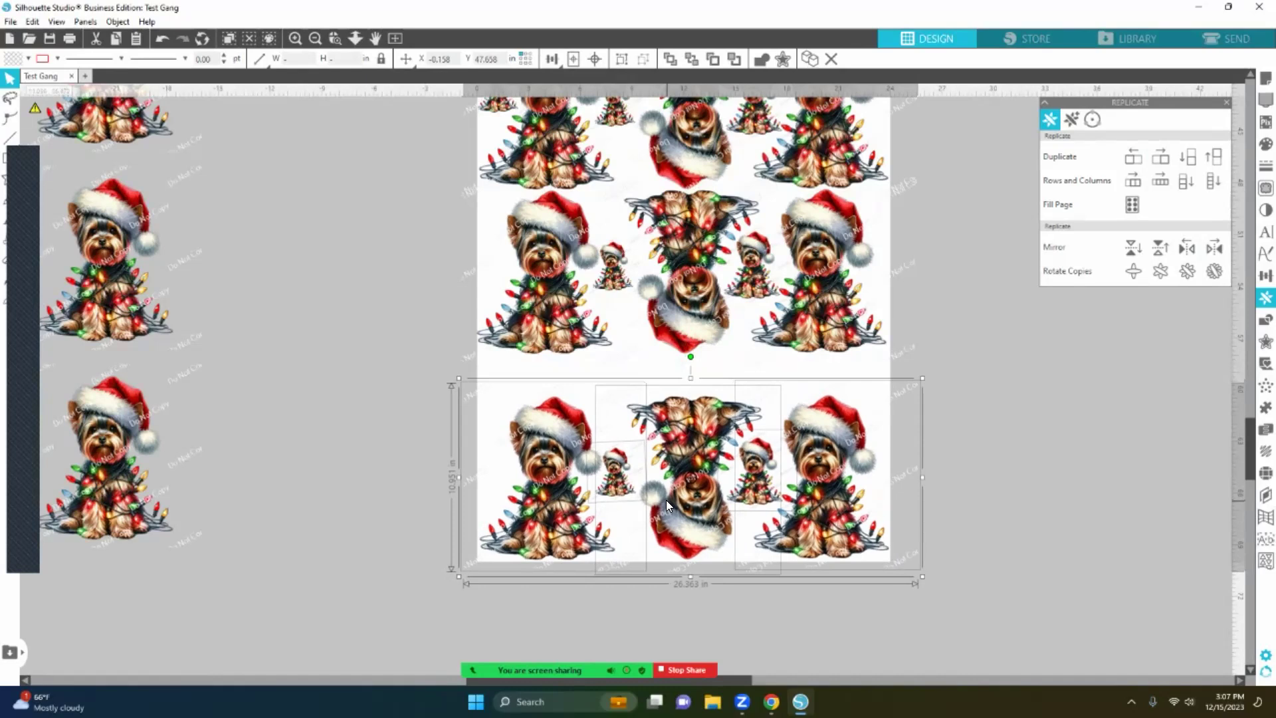
{"action": "left_click_drag", "start_coordinate": [666, 500], "coordinate": [661, 460]}
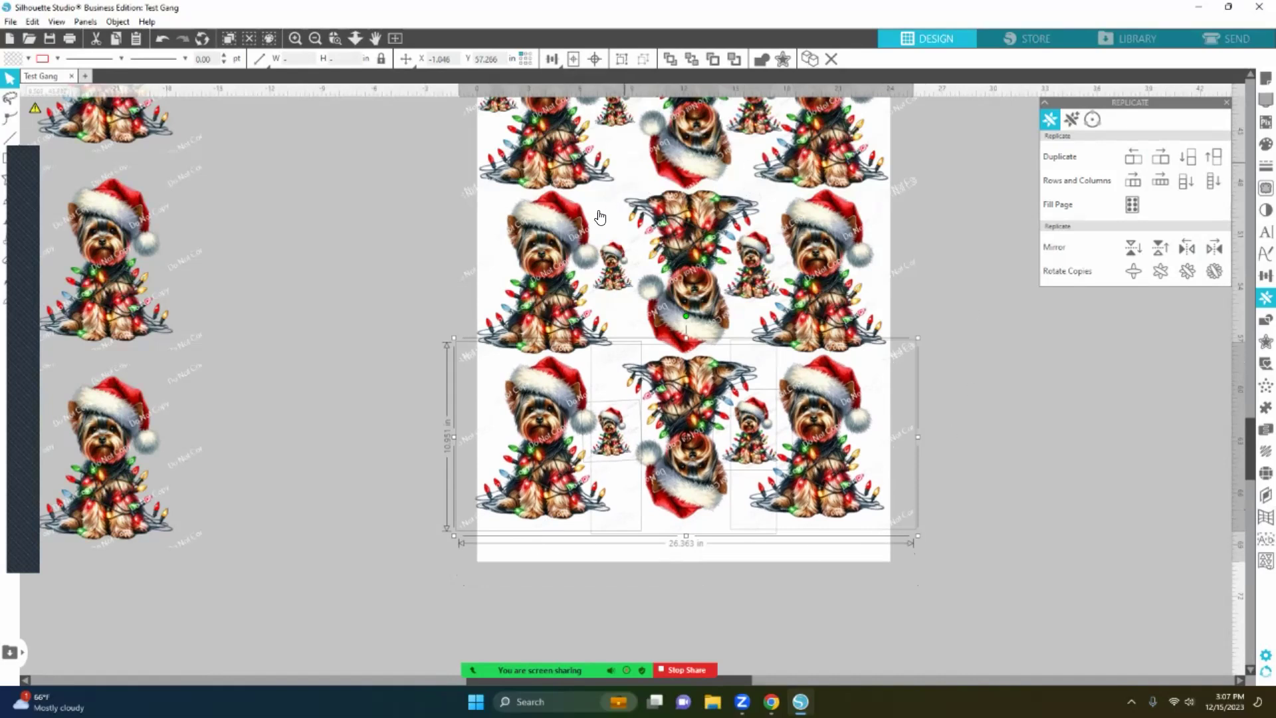
- Delete the spare group of ten off-page Yorkie images, leaving only the gang sheet
{"action": "scroll", "coordinate": [1017, 362], "scroll_direction": "up", "scroll_amount": 2}
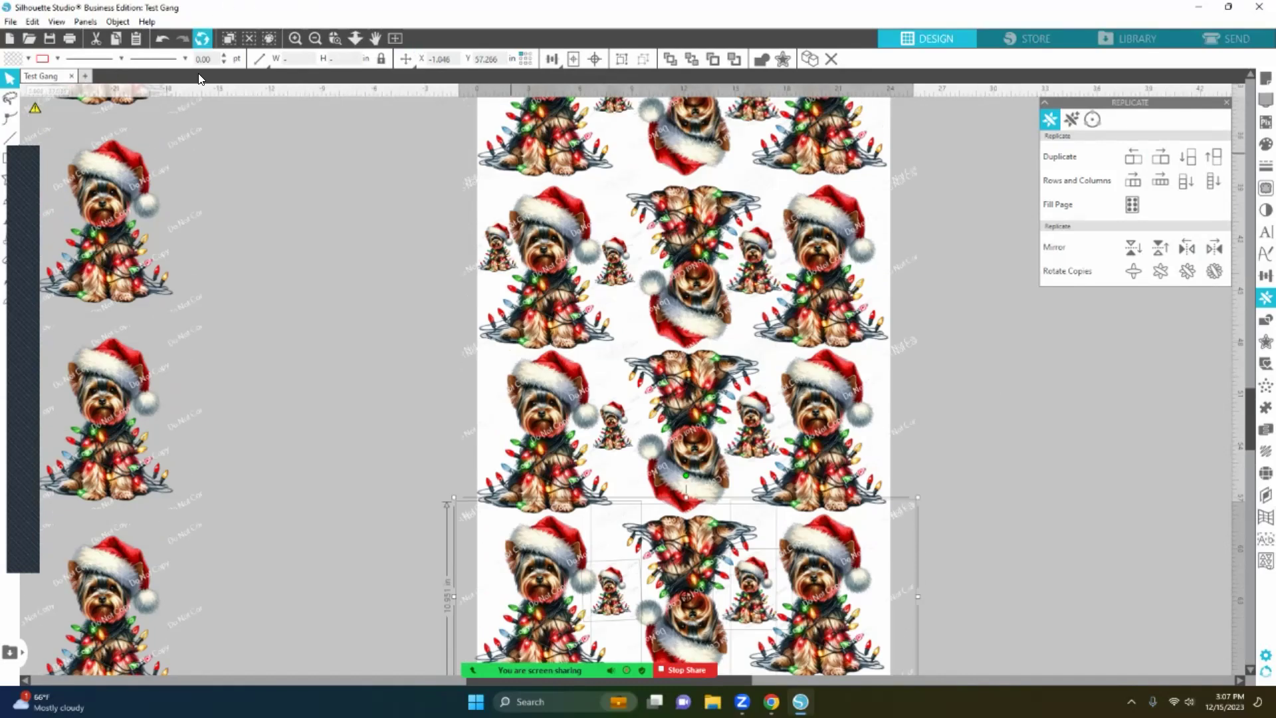
{"action": "left_click", "coordinate": [312, 38]}
{"action": "left_click", "coordinate": [312, 39]}
{"action": "left_click", "coordinate": [312, 38]}
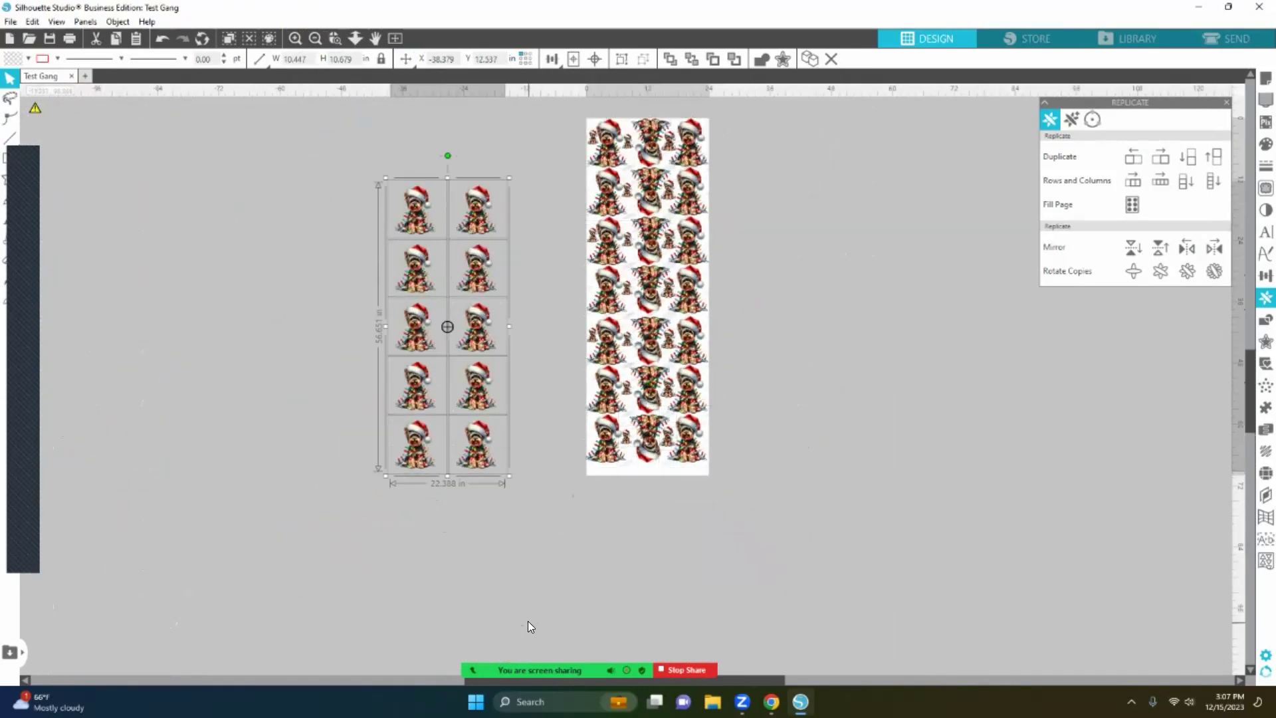
{"action": "key", "text": "Delete"}
{"action": "scroll", "coordinate": [604, 561], "scroll_direction": "up", "scroll_amount": 1}
{"action": "scroll", "coordinate": [603, 567], "scroll_direction": "up", "scroll_amount": 1}
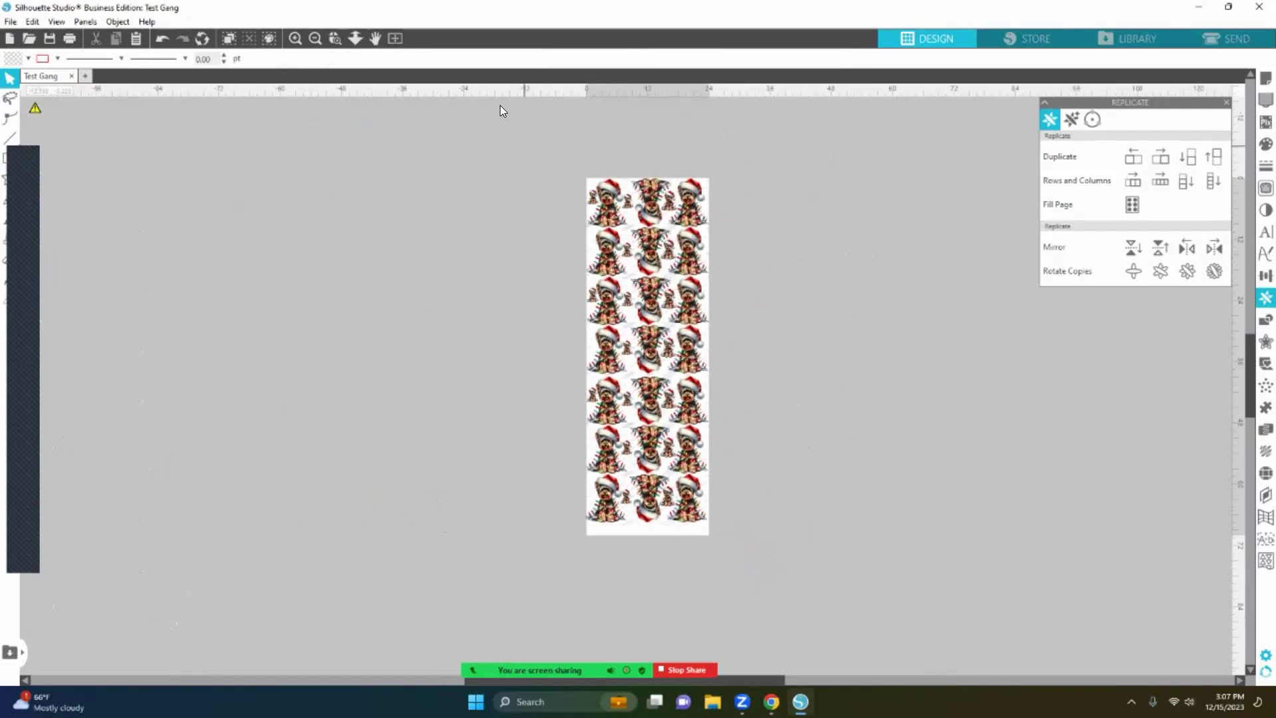
{"action": "left_click", "coordinate": [295, 37]}
{"action": "scroll", "coordinate": [369, 278], "scroll_direction": "up", "scroll_amount": 3}
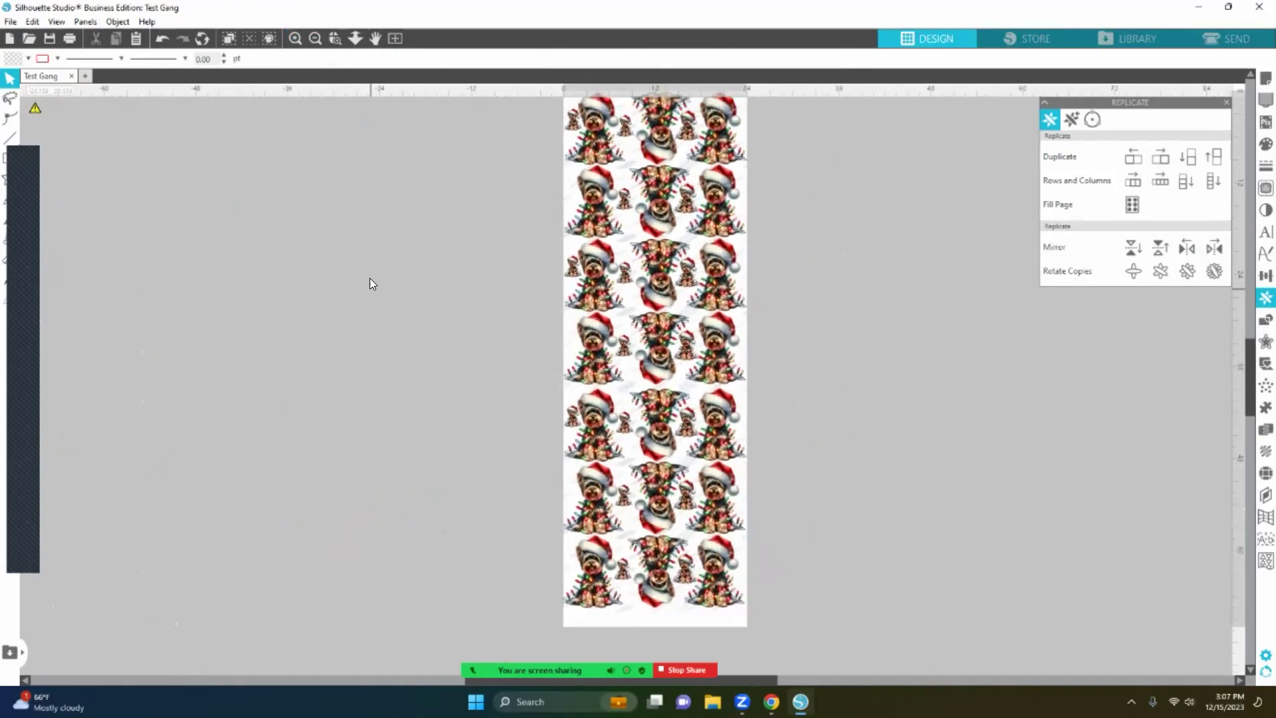
{"action": "scroll", "coordinate": [412, 290], "scroll_direction": "down", "scroll_amount": 1}
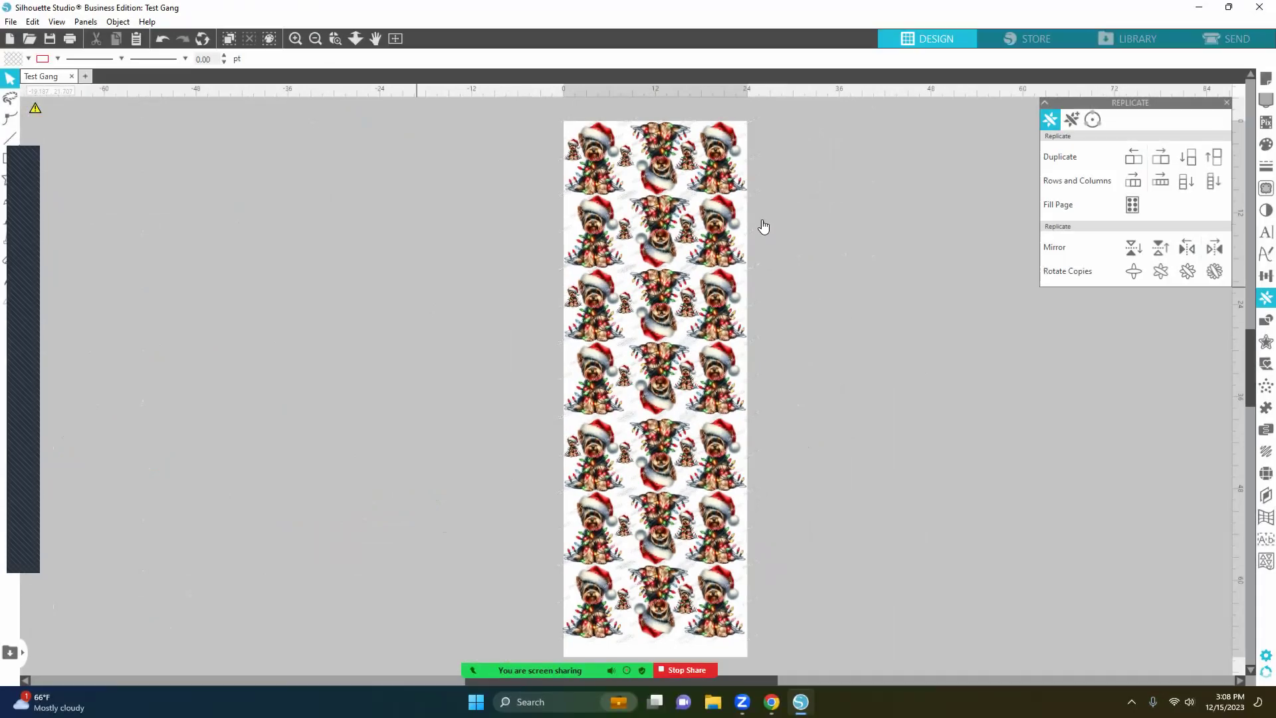
- Save the design to the Silhouette Library's User Designs as 'Test Gang'
{"action": "left_click", "coordinate": [10, 23]}
{"action": "mouse_move", "coordinate": [40, 152]}
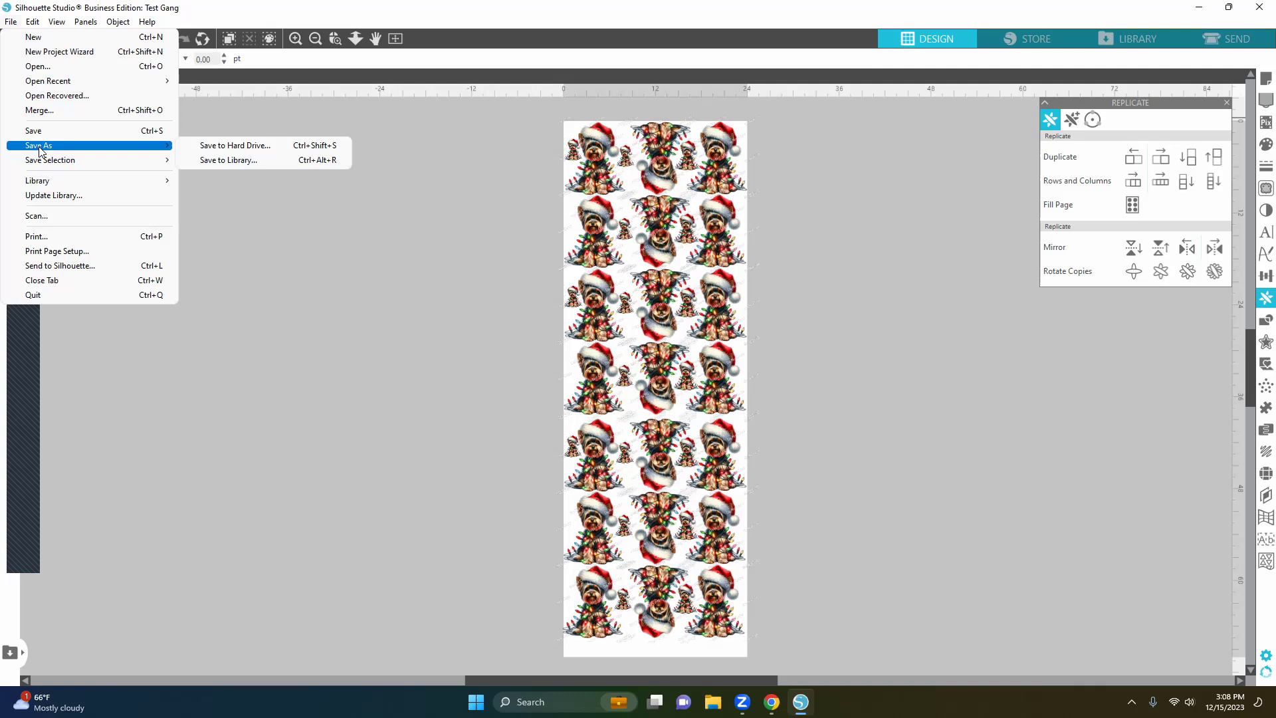
{"action": "left_click", "coordinate": [247, 159]}
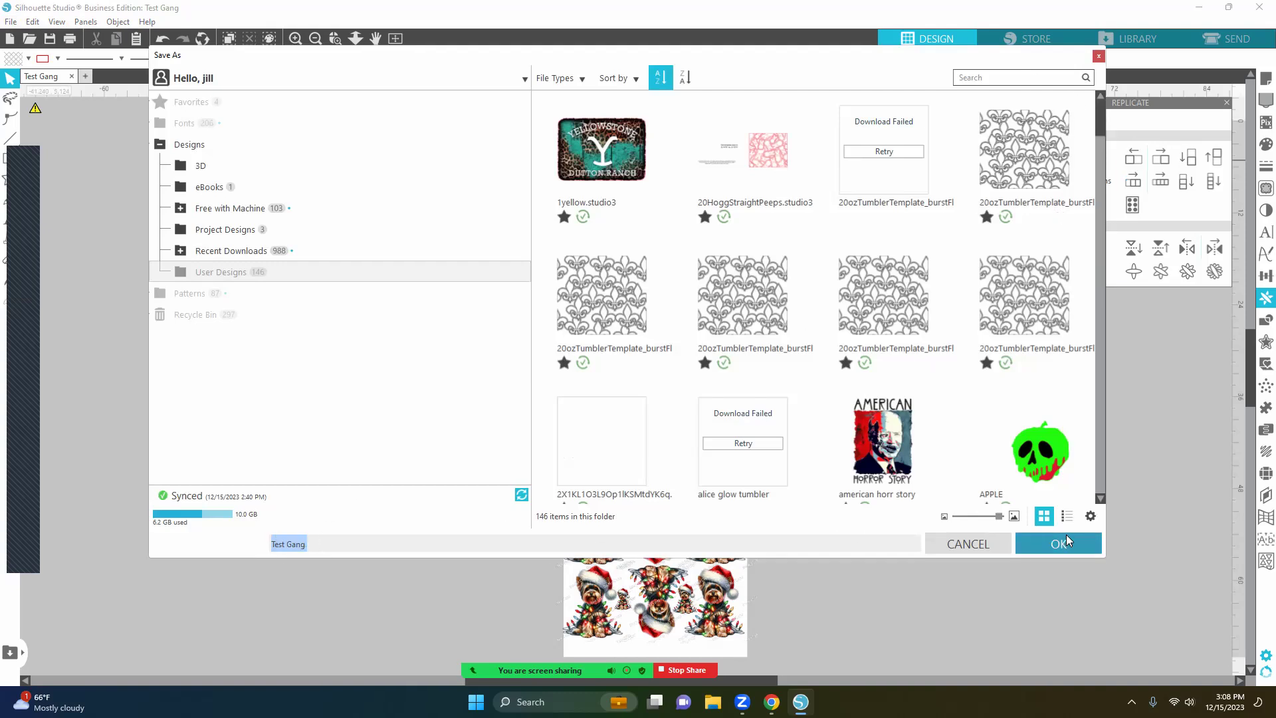
{"action": "left_click", "coordinate": [1045, 545]}
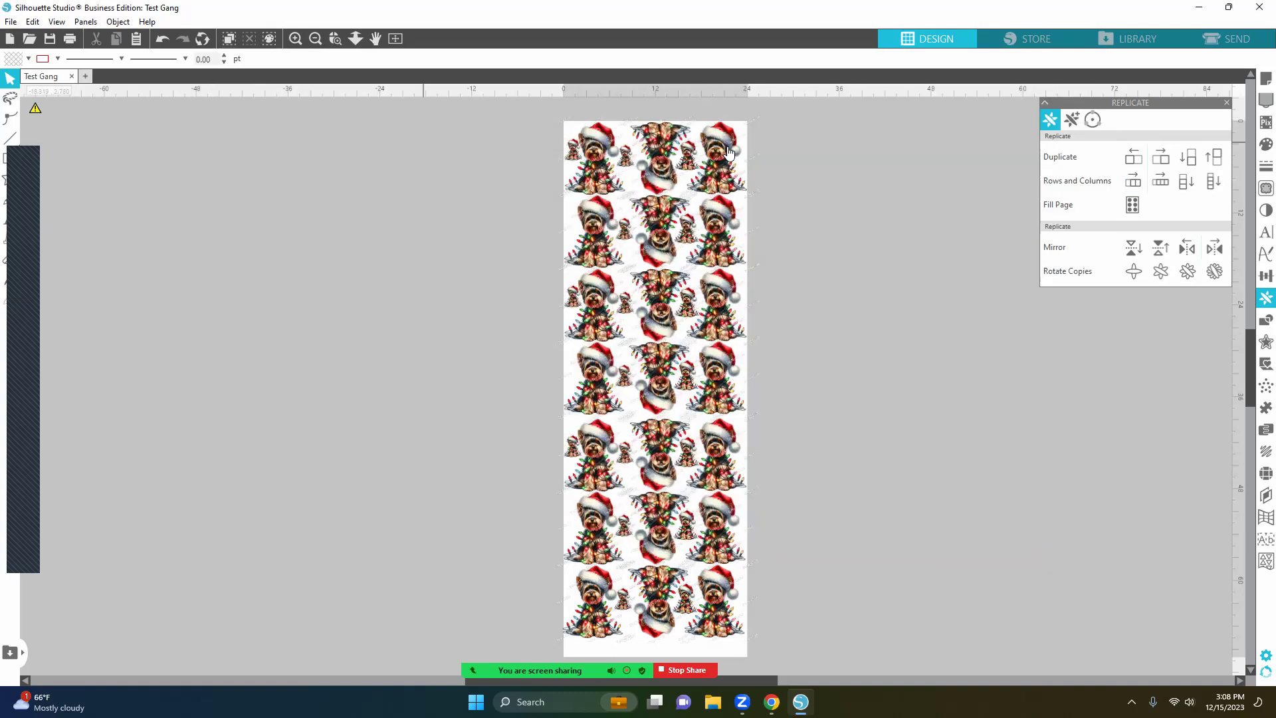
- Save Test Gang as a PNG in Downloads, replacing the existing file
{"action": "left_click", "coordinate": [11, 24]}
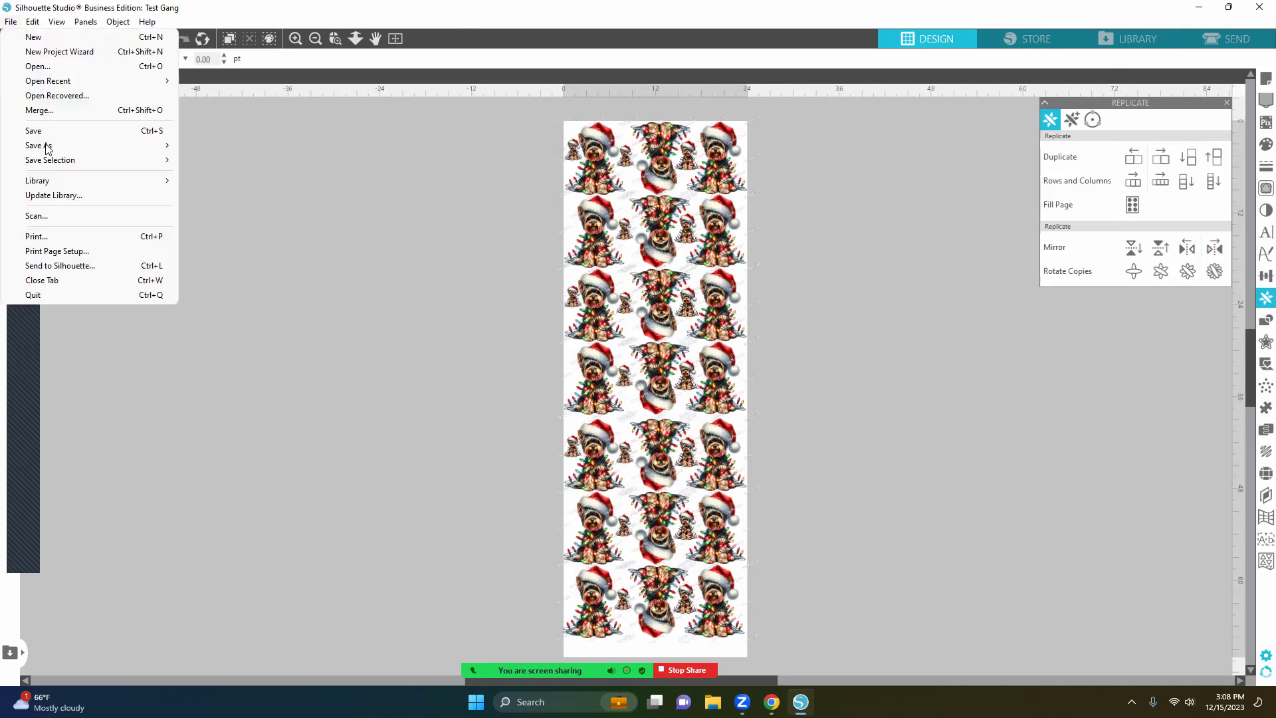
{"action": "mouse_move", "coordinate": [67, 146]}
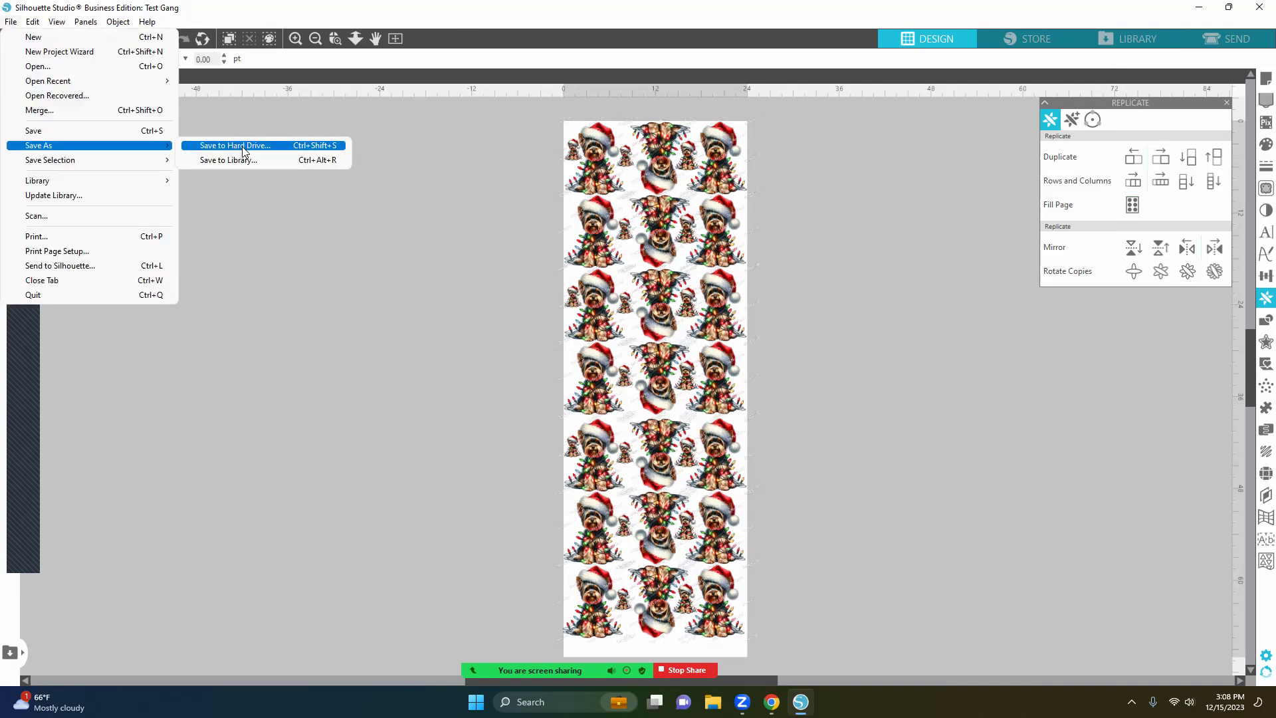
{"action": "left_click", "coordinate": [242, 146]}
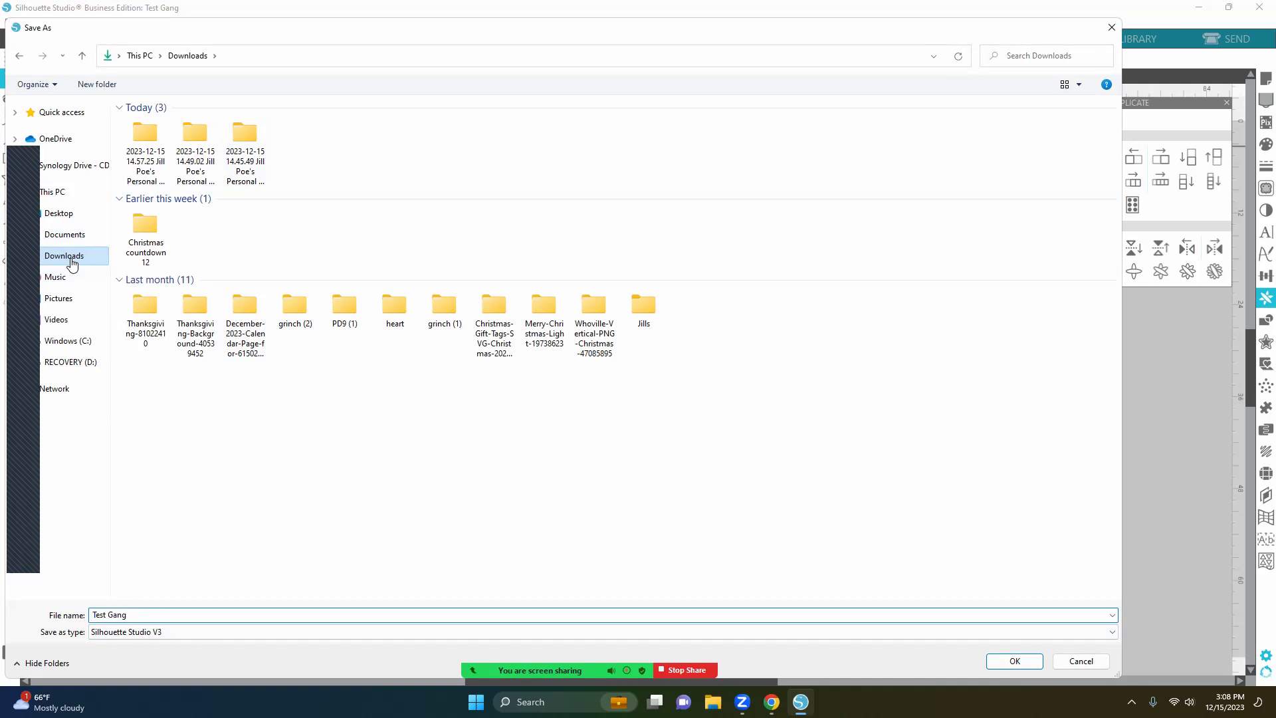
{"action": "left_click", "coordinate": [153, 615]}
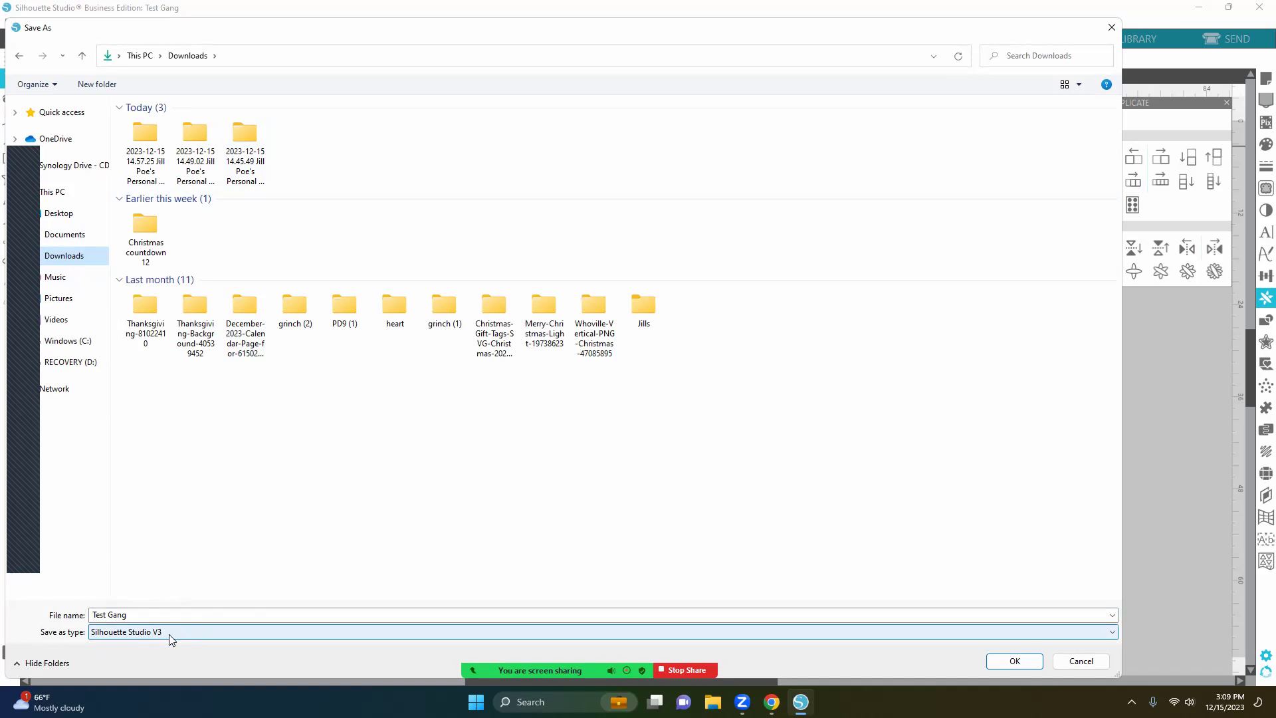
{"action": "left_click", "coordinate": [173, 635]}
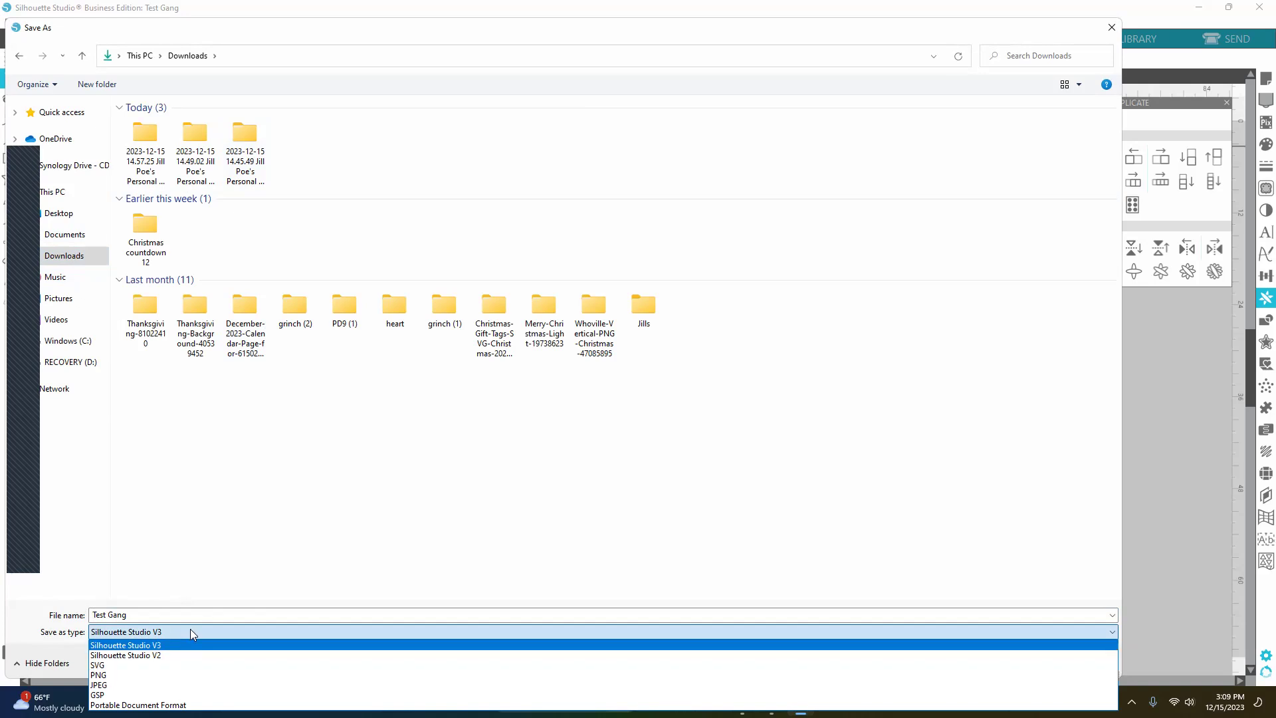
{"action": "left_click", "coordinate": [170, 675]}
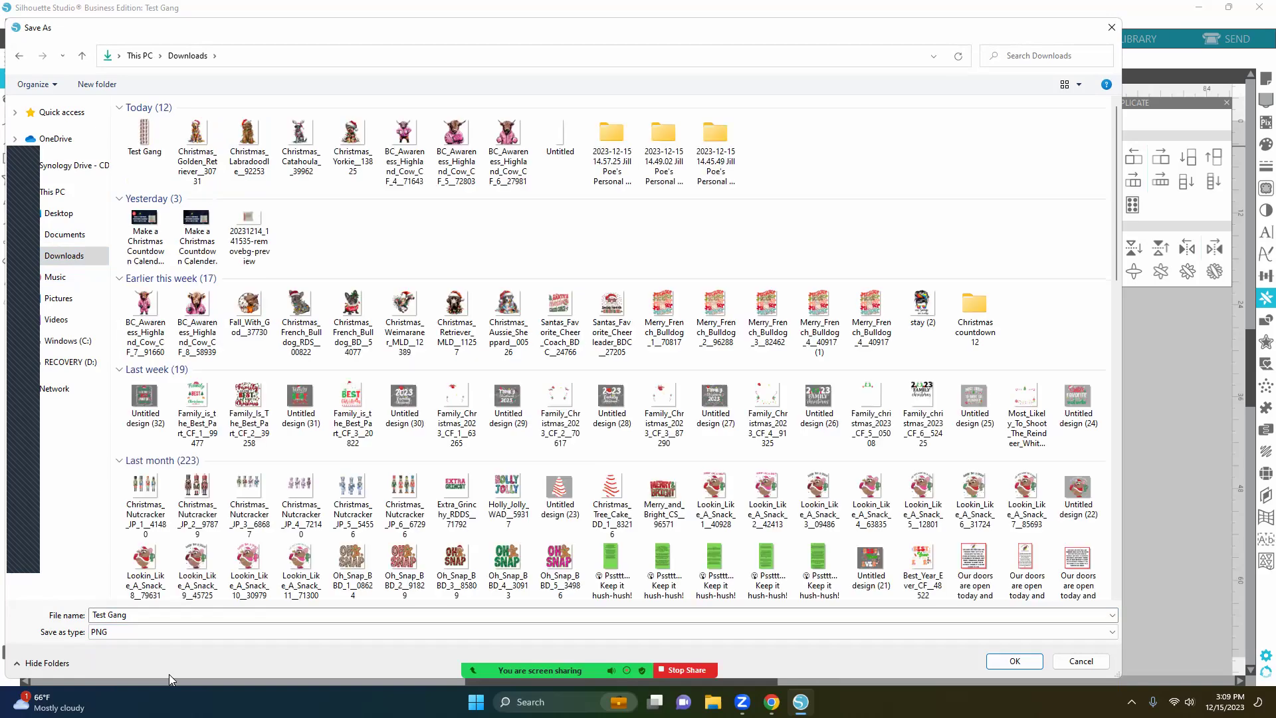
{"action": "left_click", "coordinate": [1020, 663]}
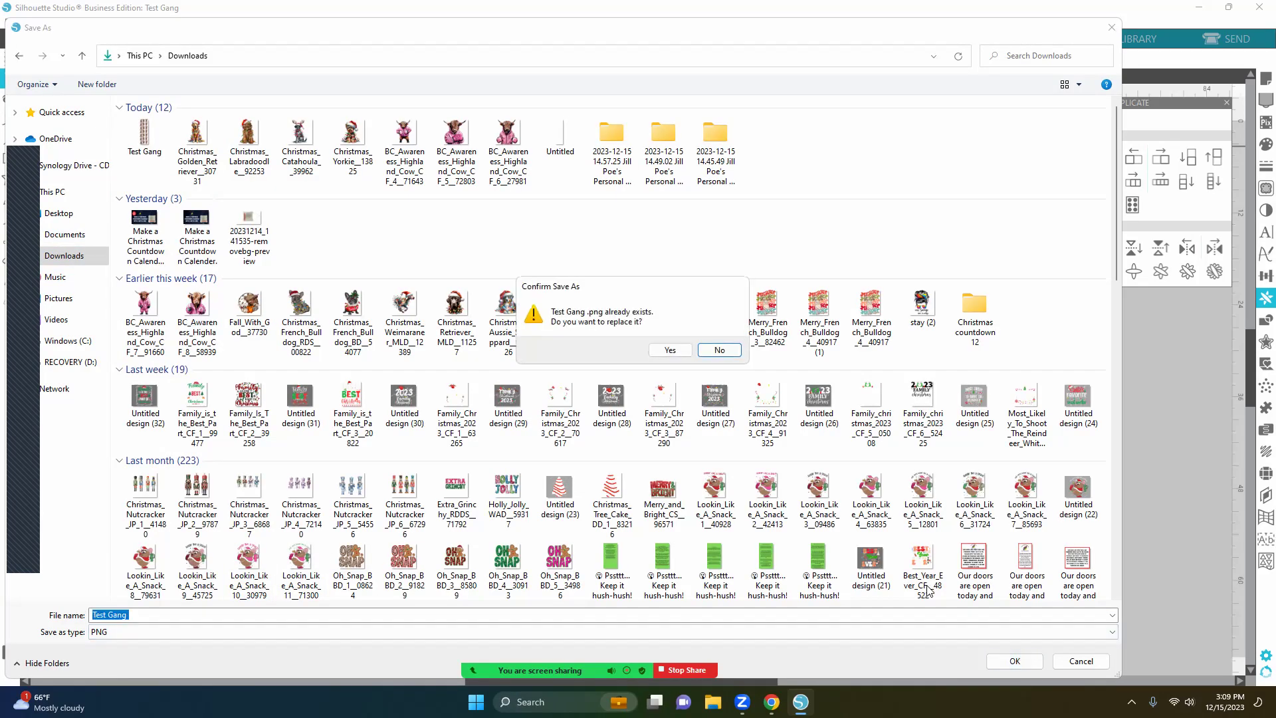
{"action": "left_click", "coordinate": [670, 349]}
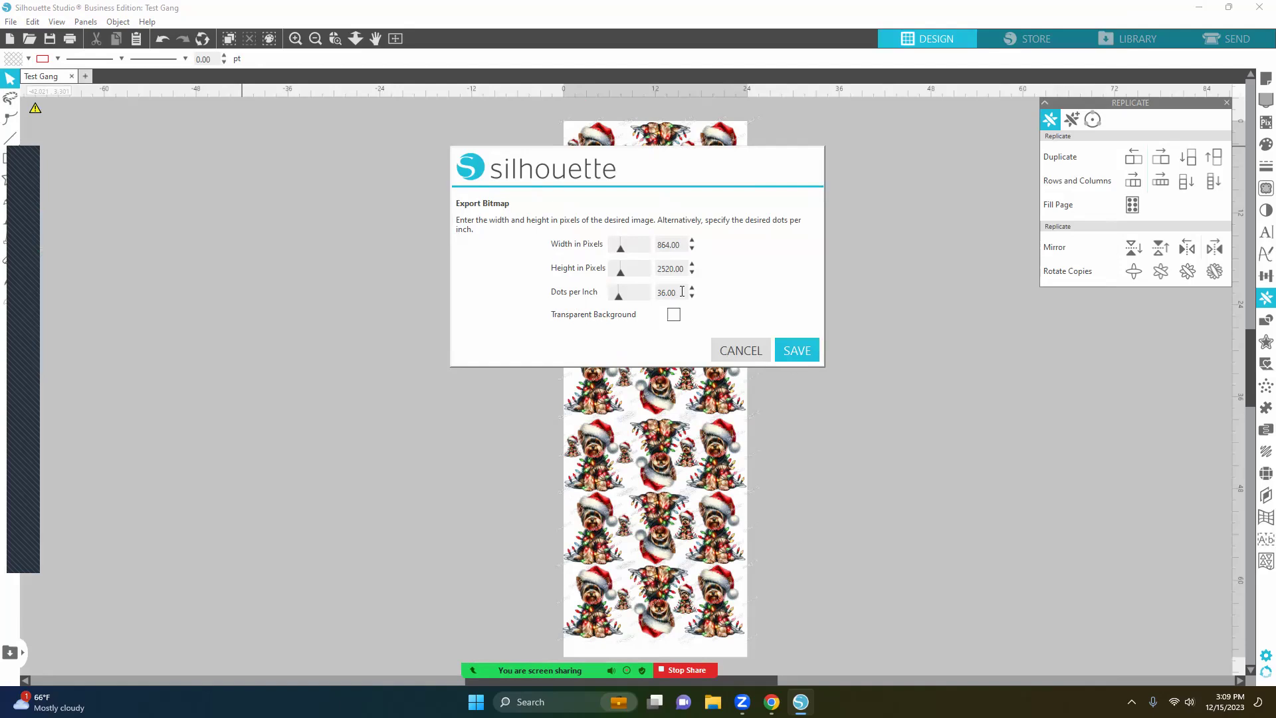
- Export the PNG at 300 dots per inch with a transparent background
{"action": "left_click_drag", "start_coordinate": [682, 291], "coordinate": [645, 293]}
{"action": "type", "text": "3"}
{"action": "left_click", "coordinate": [674, 315]}
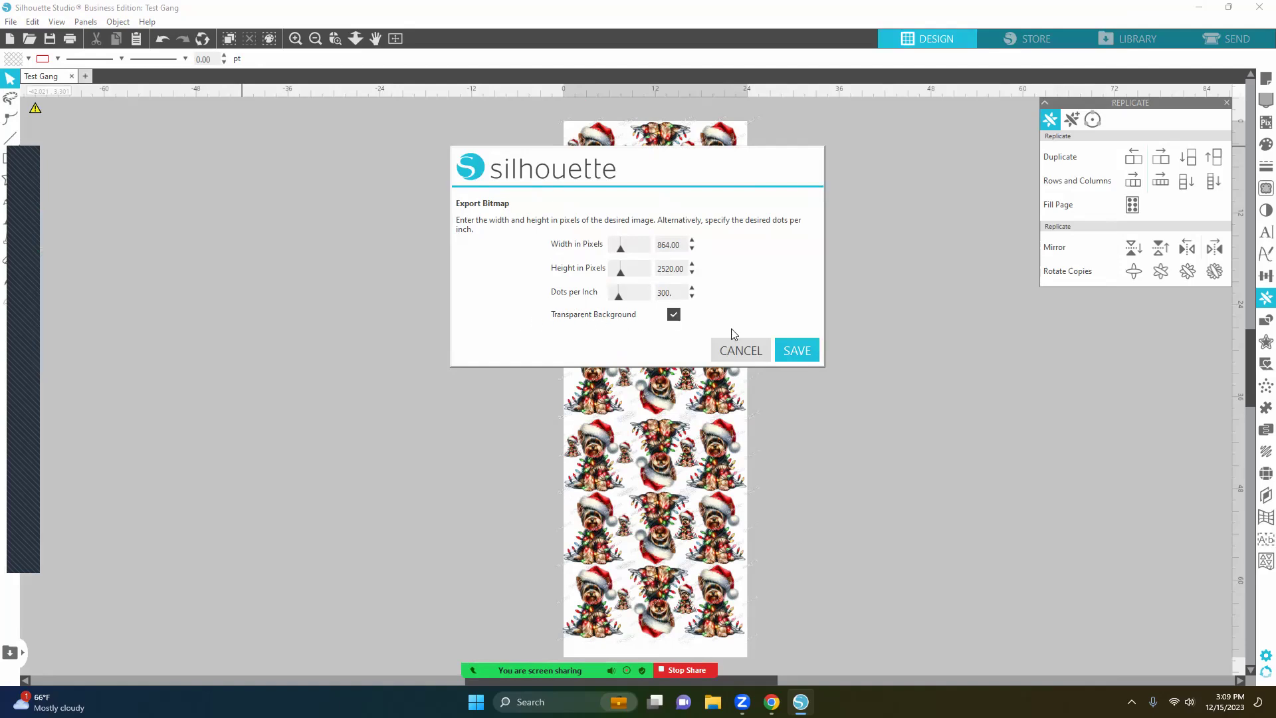
{"action": "left_click", "coordinate": [797, 350]}
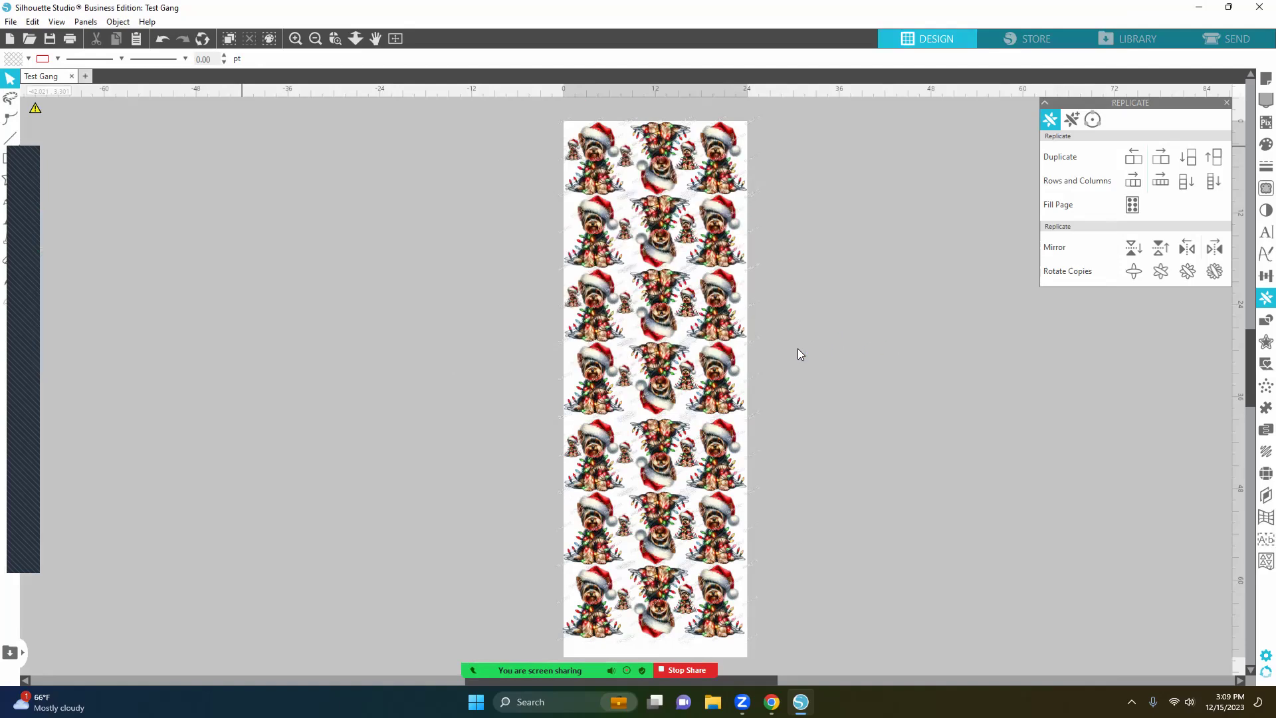